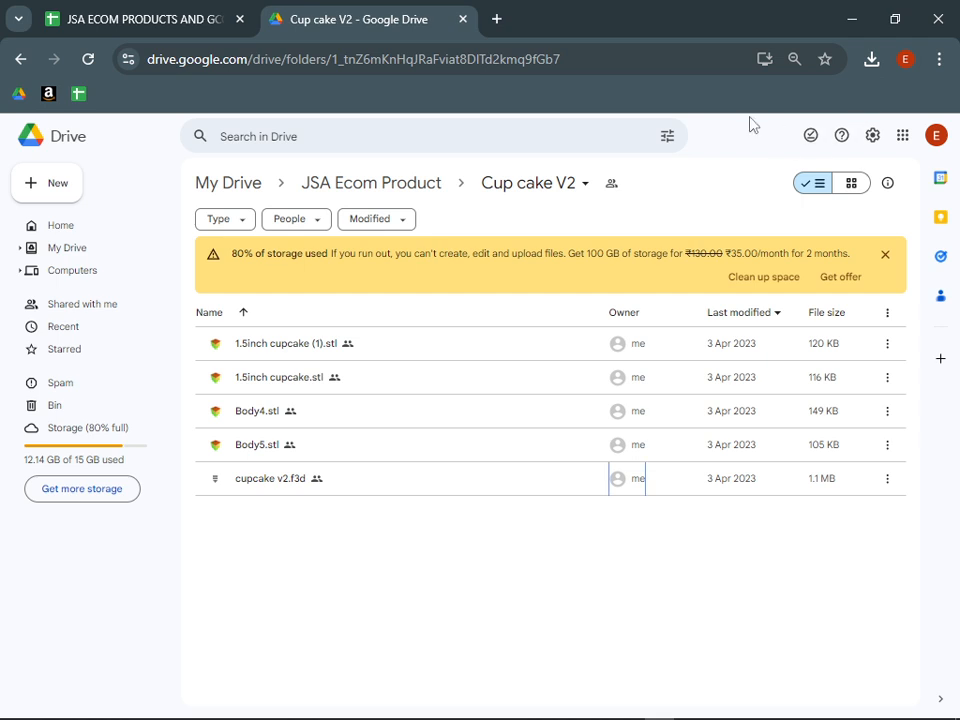
Switch to the SN3D browser profile and select the UAE SKU 9F-Q5ZA-566L in the missing out-of-stock products sheet.
click(204, 28)
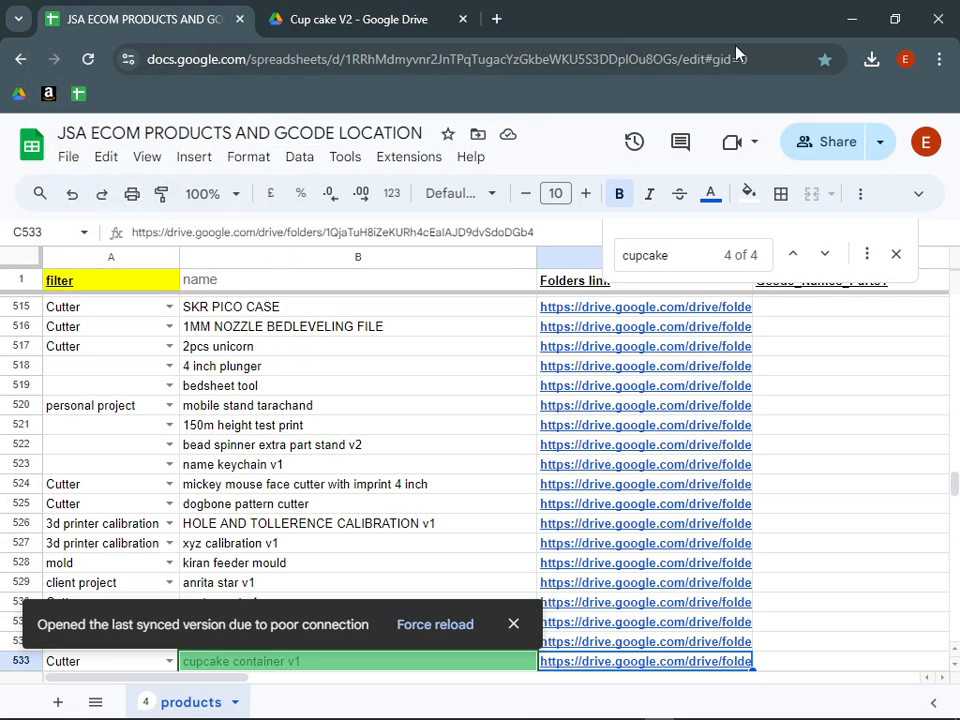
click(906, 60)
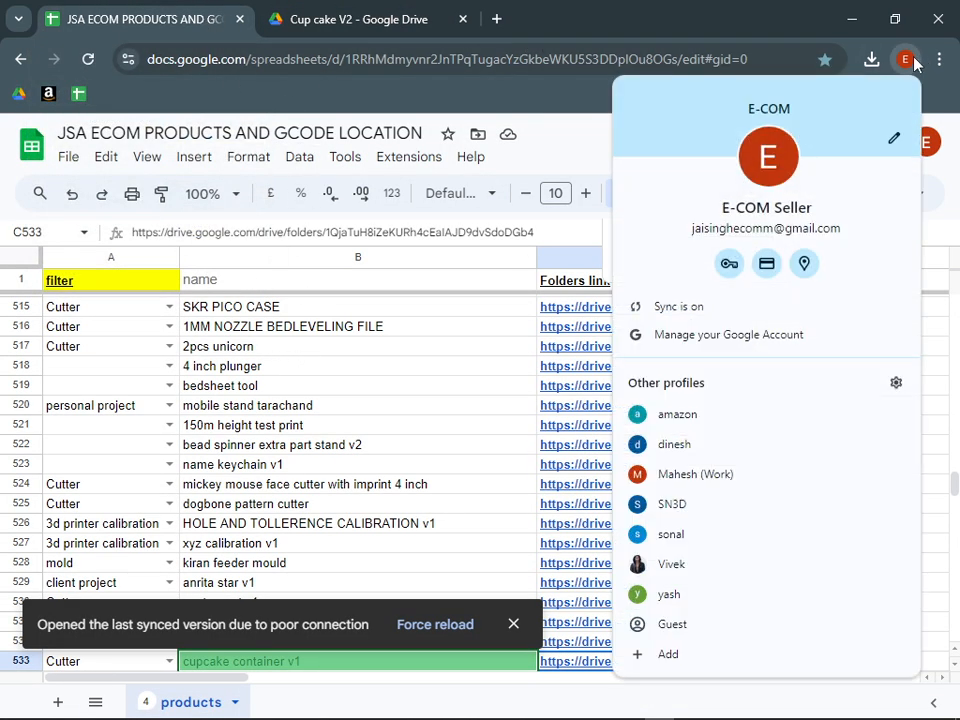
click(731, 506)
click(100, 20)
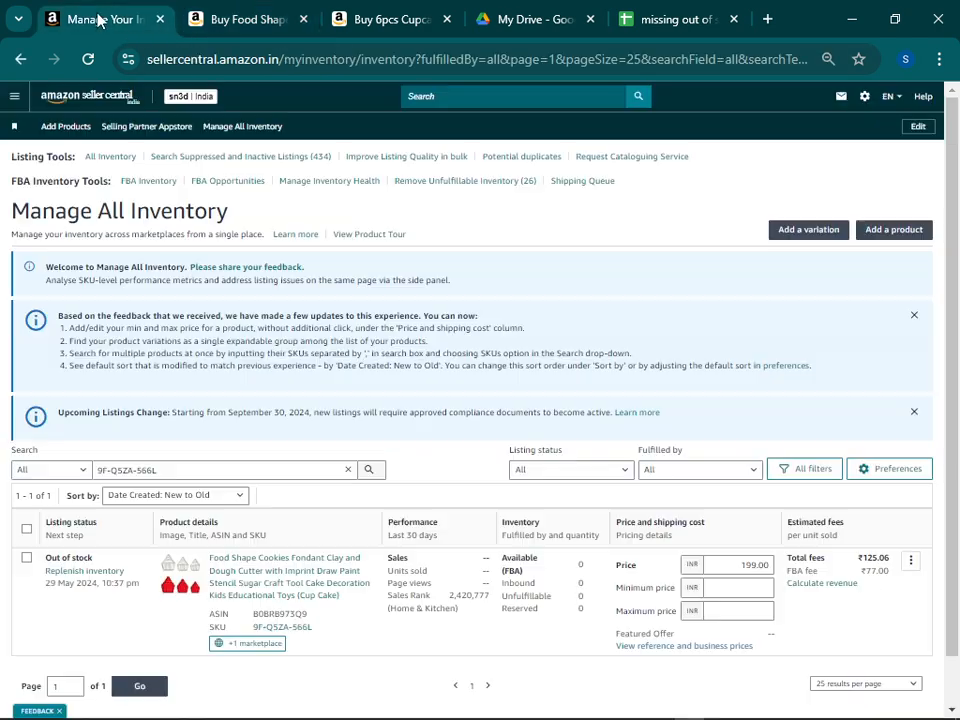
click(560, 12)
click(630, 12)
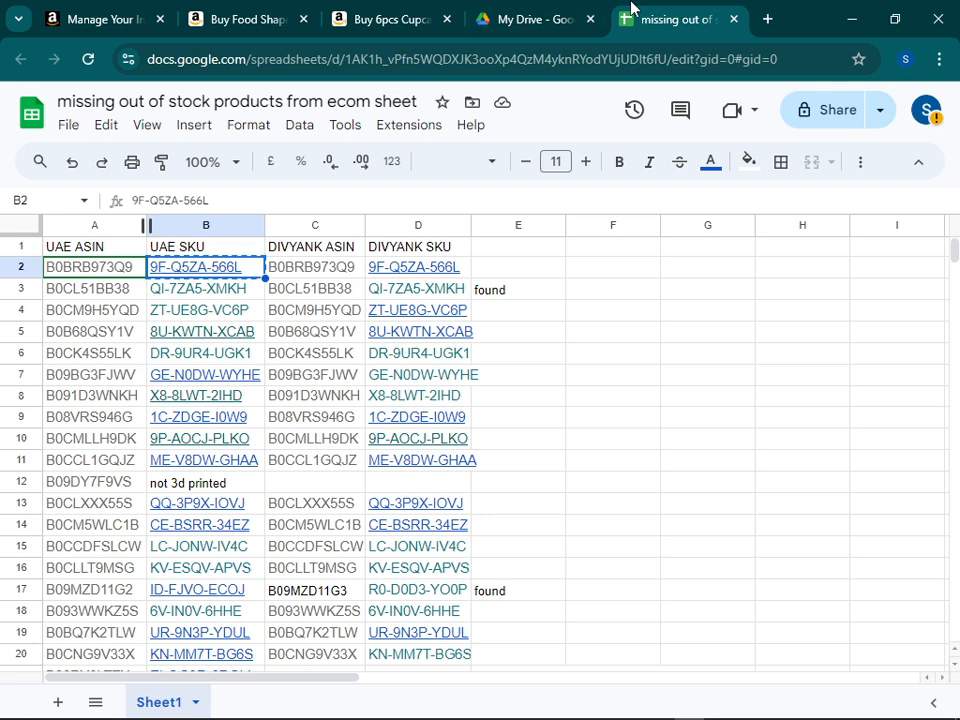
click(336, 270)
click(250, 274)
Return to the E-COM profile and search the JSA products and gcode location sheet for SKU 9F-Q5ZA-566L.
click(910, 59)
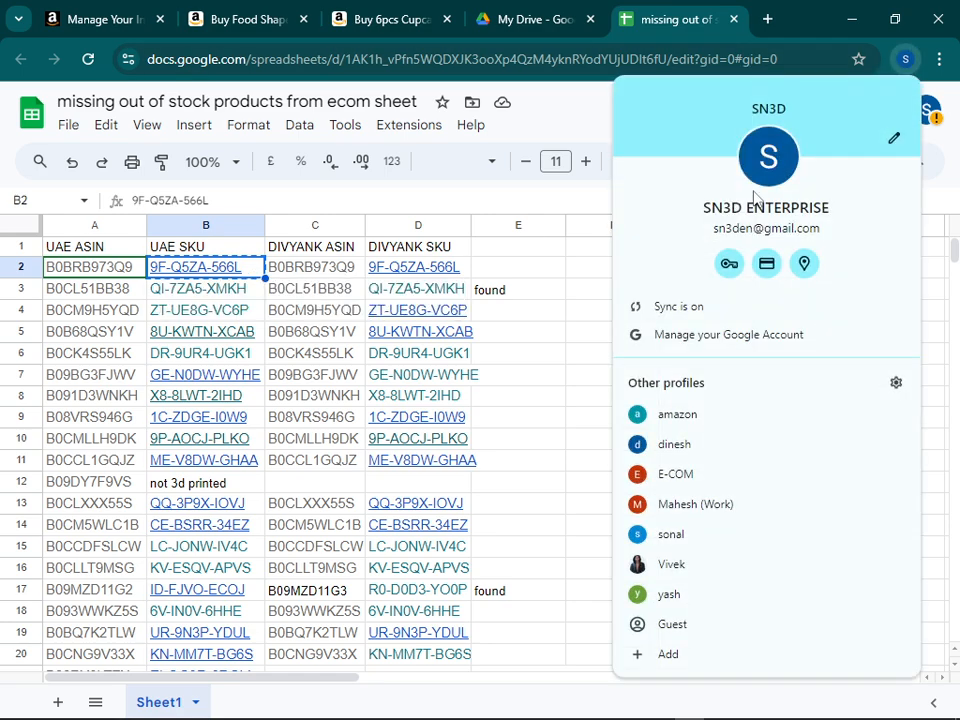
click(690, 484)
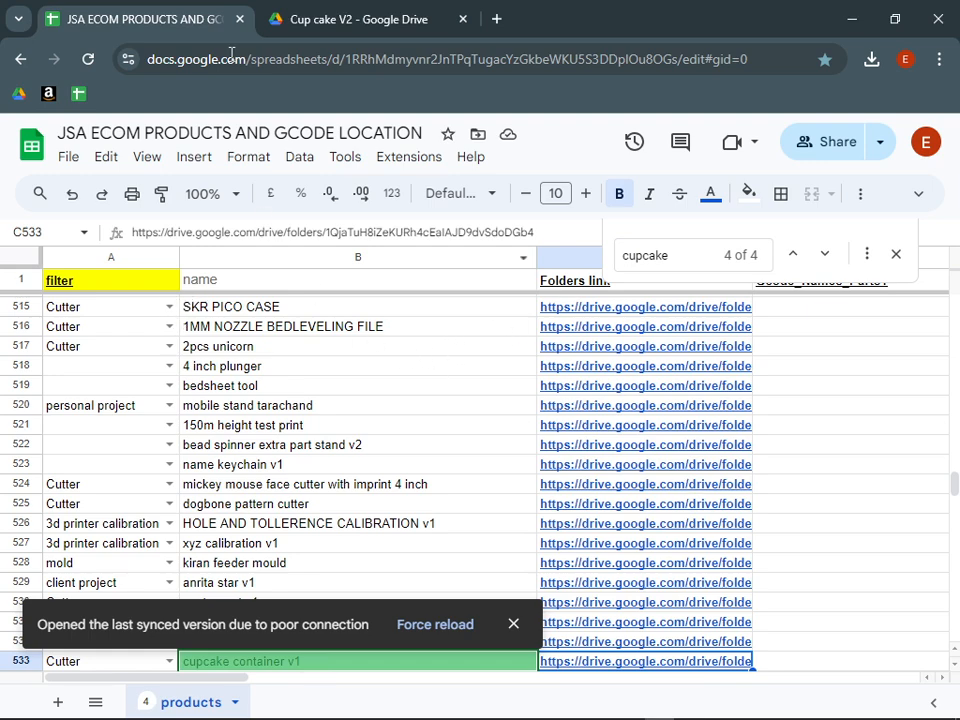
click(476, 420)
scroll(602, 369, up, 4)
drag(668, 256, 585, 274)
text(9F-Q5ZA-566L)
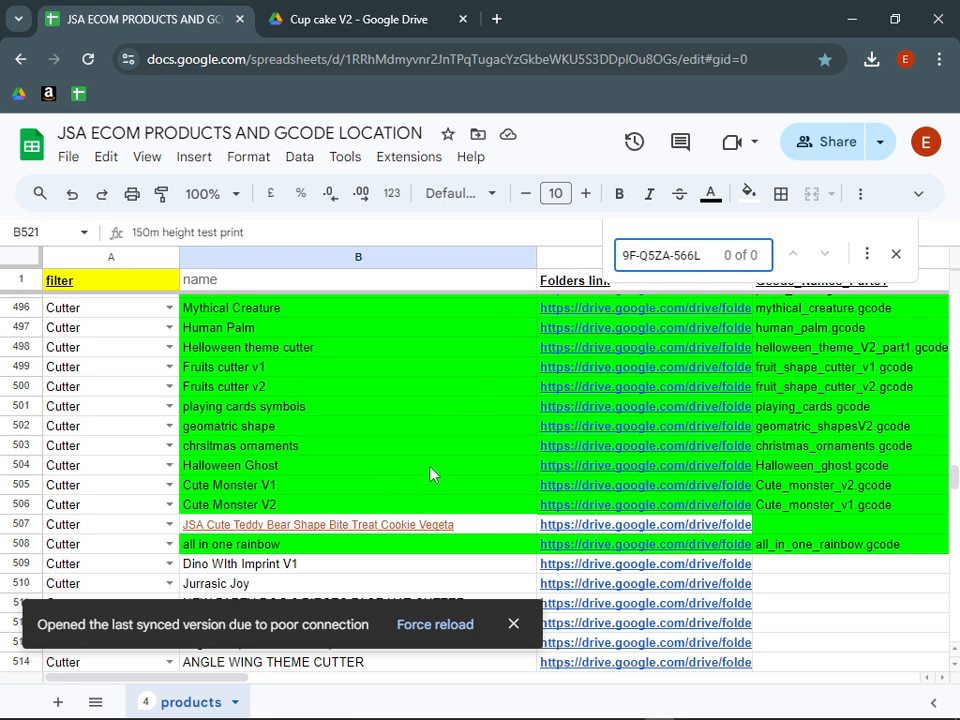
Copy the SKU 9F-Q5ZA-566L from the search and look it up in the SN3D profile's Seller Central inventory.
triple_click(634, 262)
key(ctrl+c)
click(904, 62)
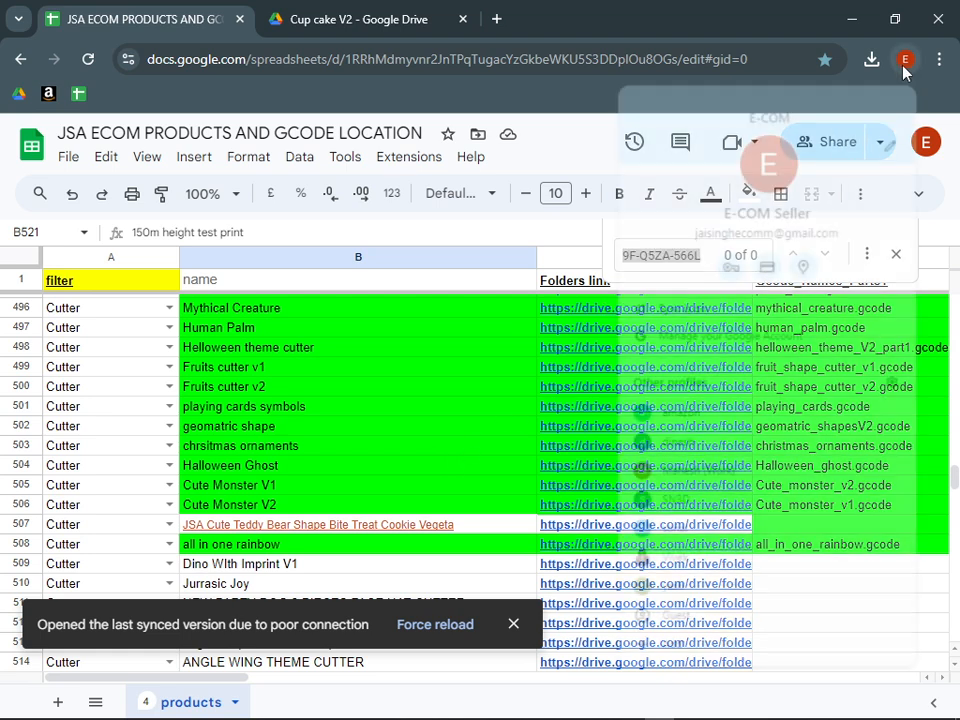
click(676, 504)
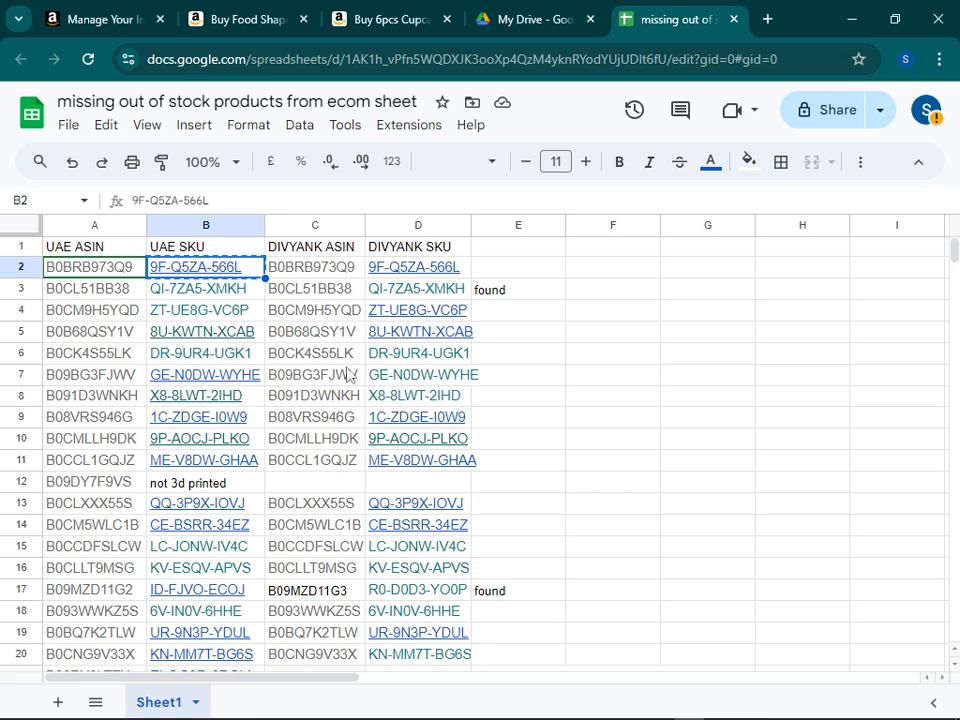
click(122, 21)
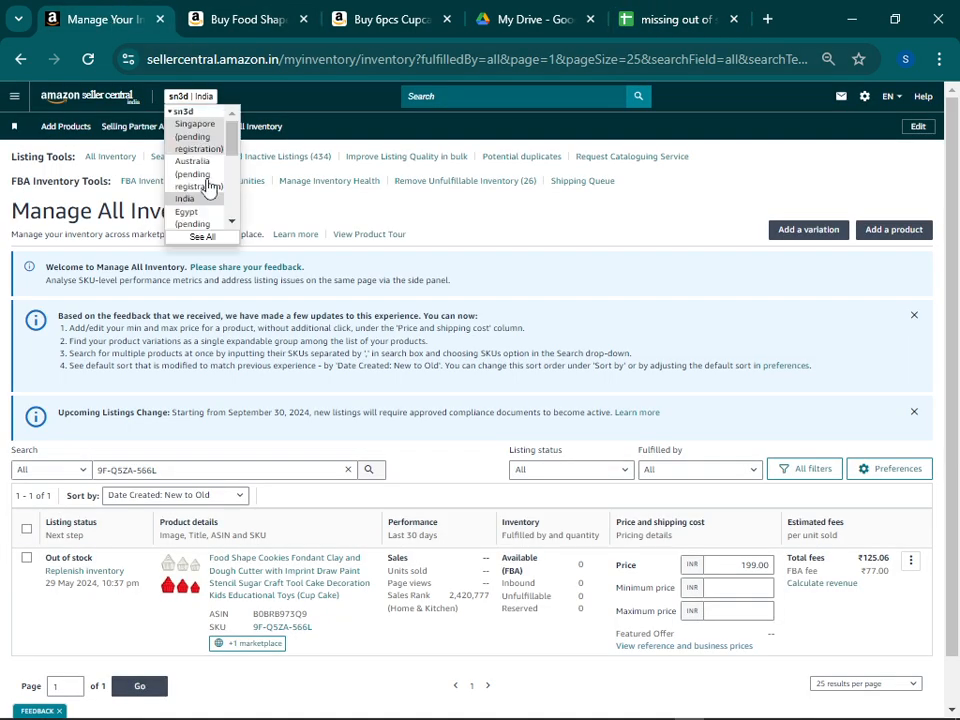
triple_click(230, 469)
key(ctrl+v)
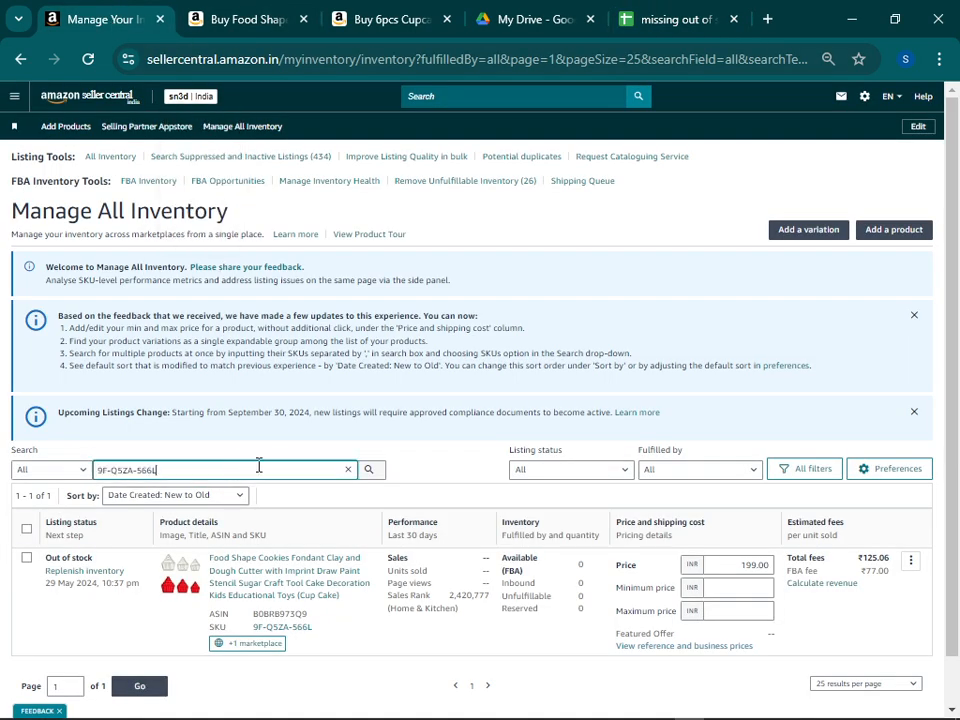
click(370, 470)
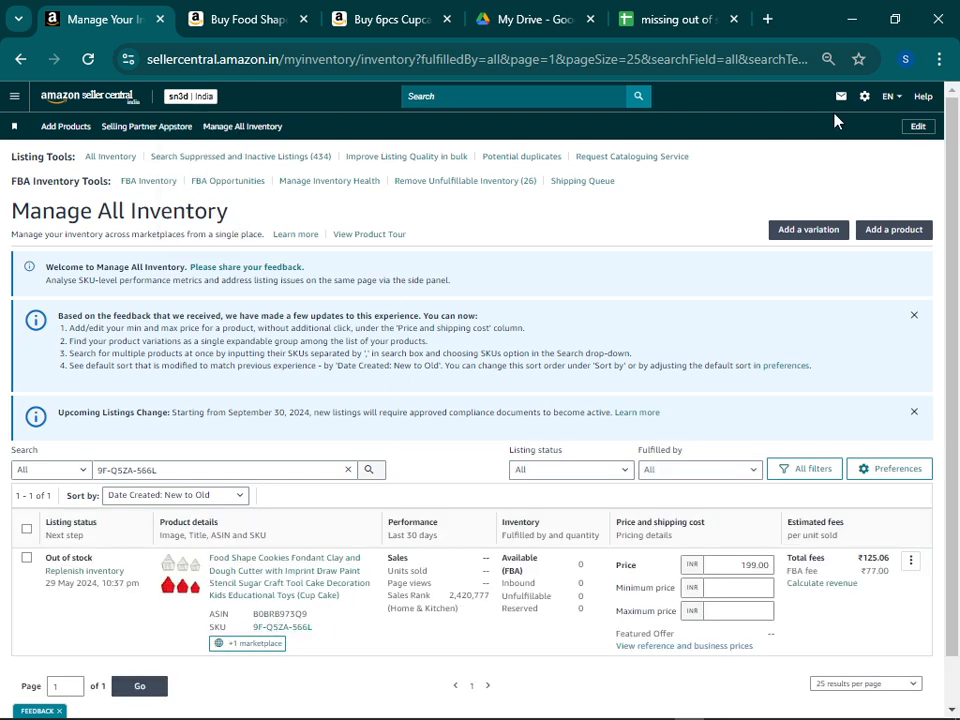
Try to sign in to Seller Central in the amazon profile with the saved account password, authorising it with the Windows PIN.
click(905, 59)
click(688, 445)
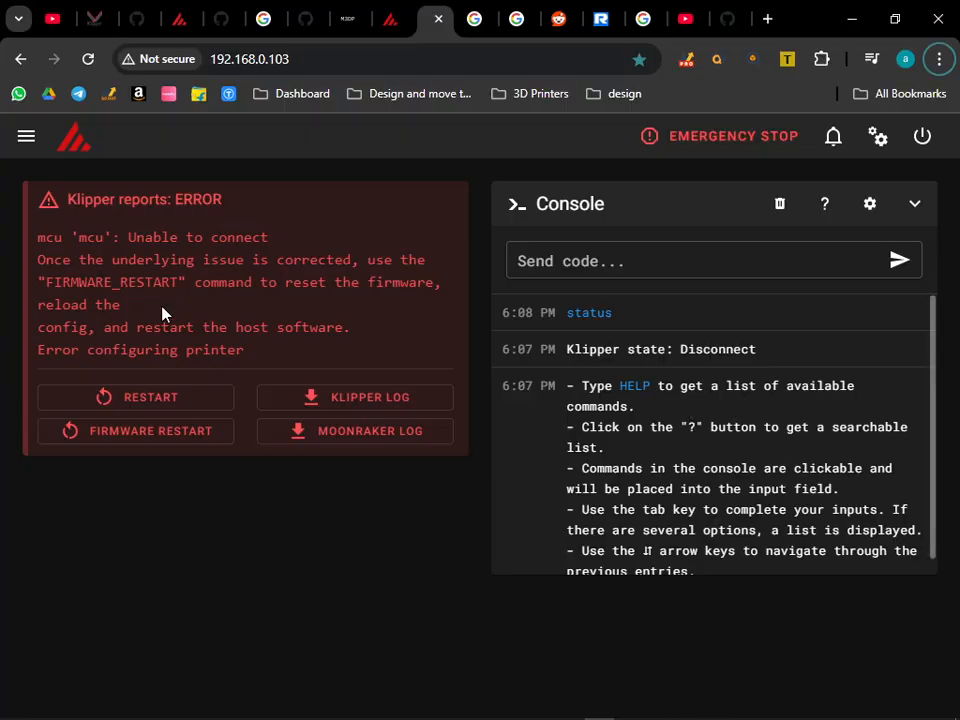
click(720, 19)
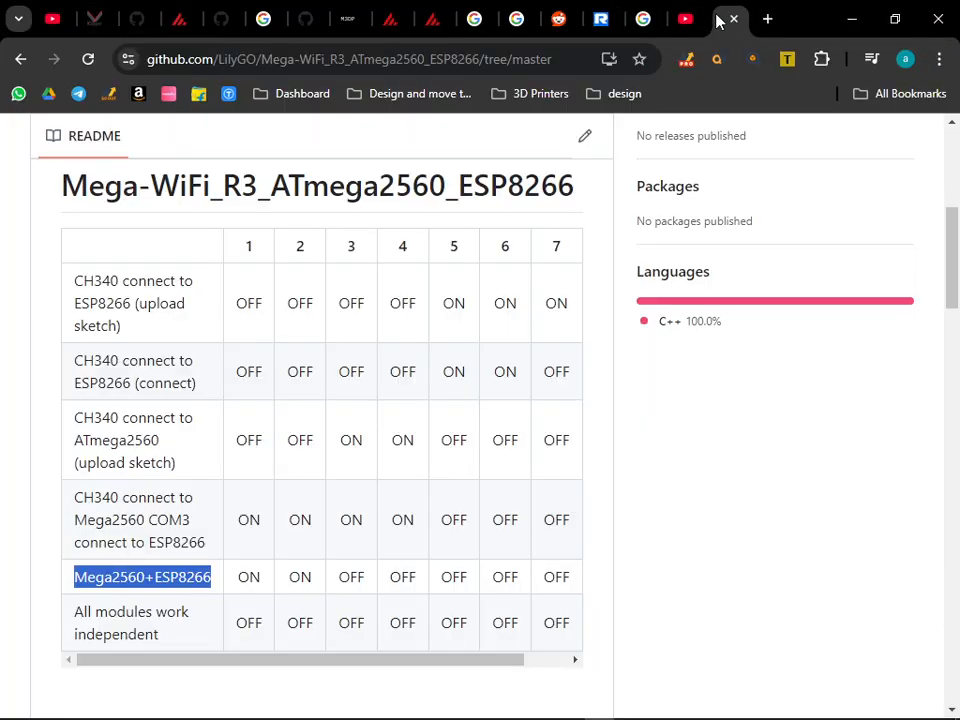
click(768, 19)
click(139, 94)
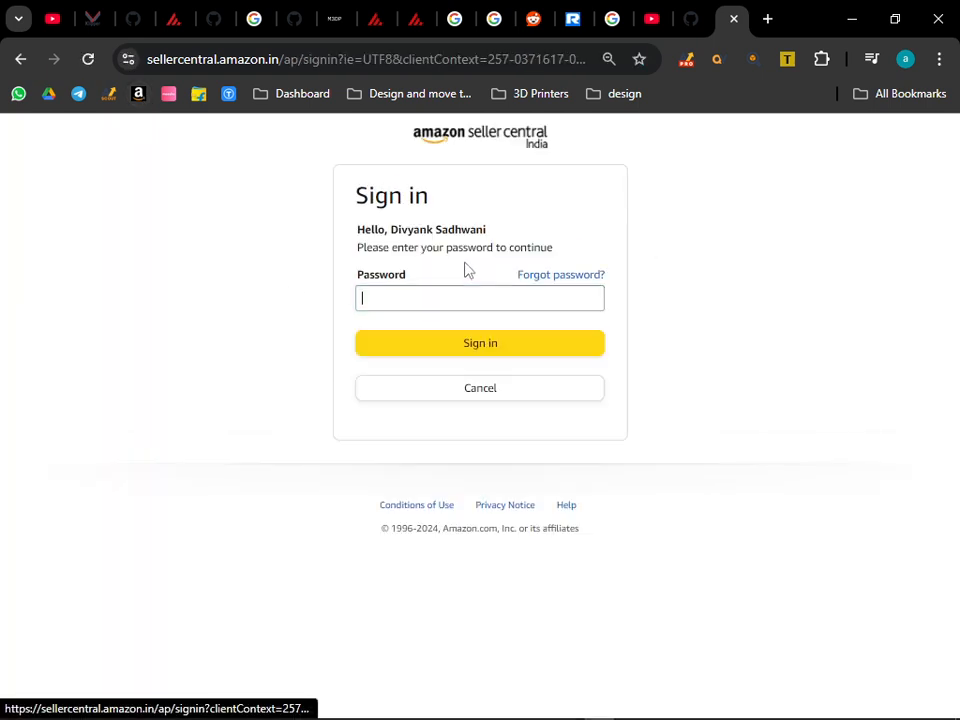
click(469, 296)
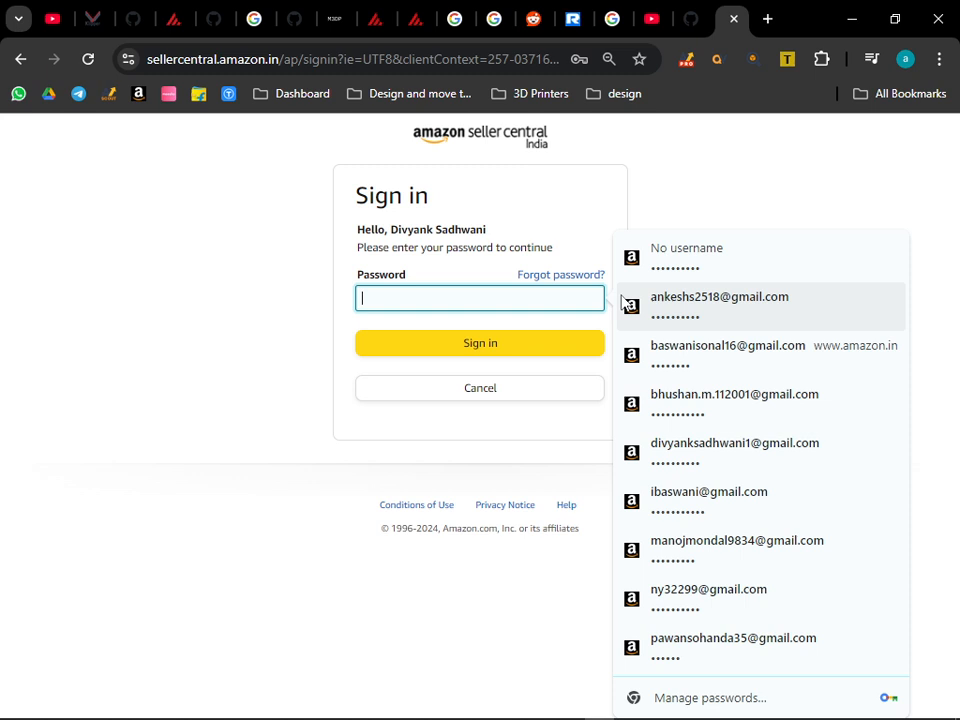
click(660, 452)
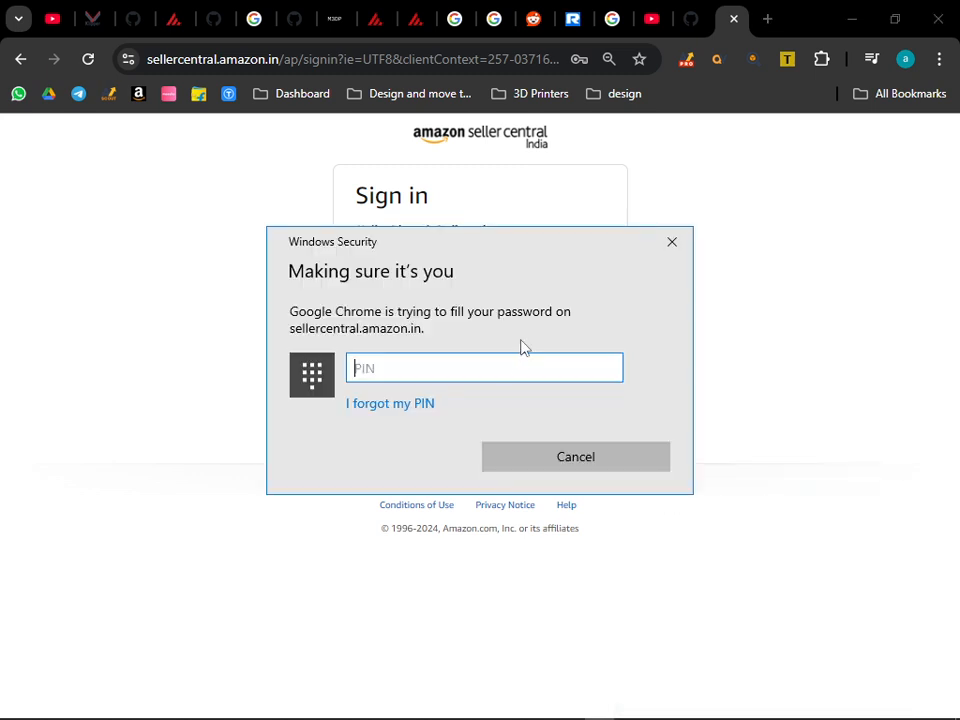
text(****)
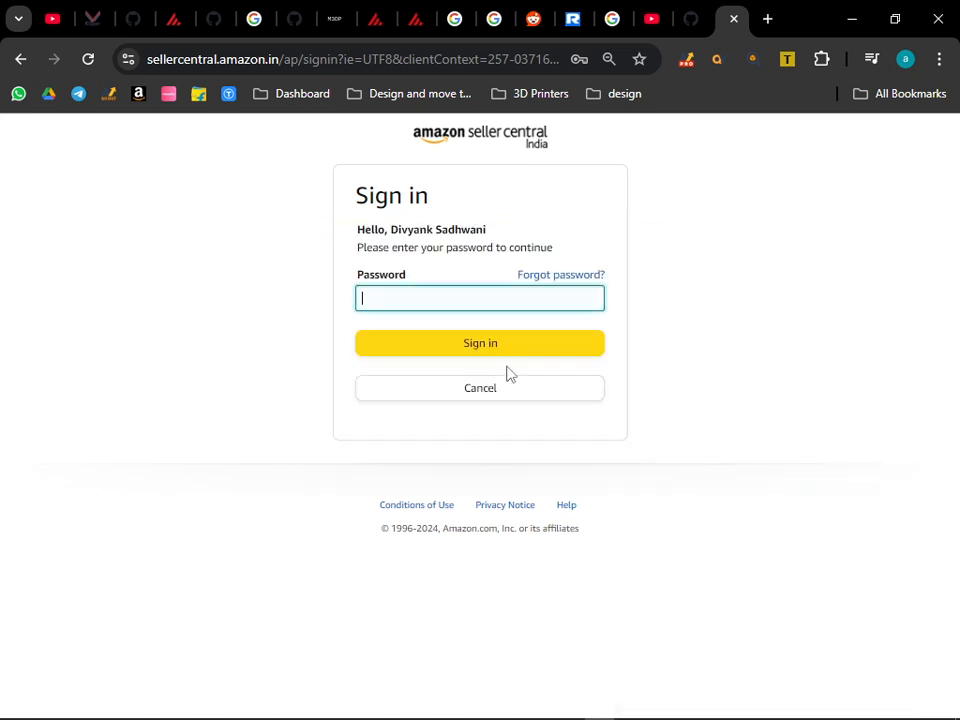
click(506, 345)
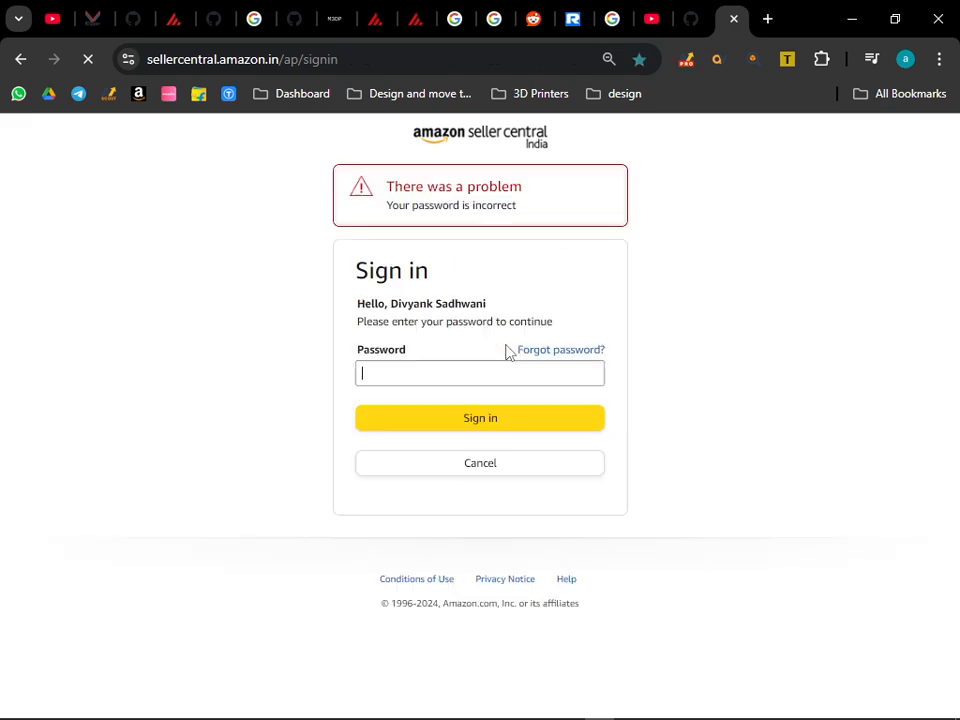
click(464, 376)
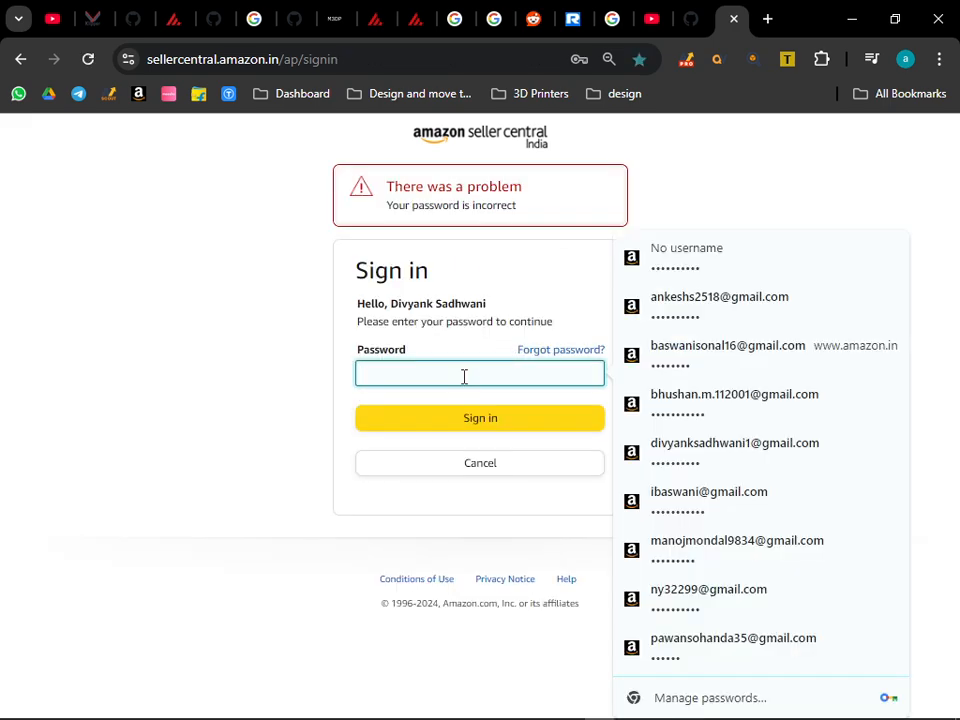
click(729, 214)
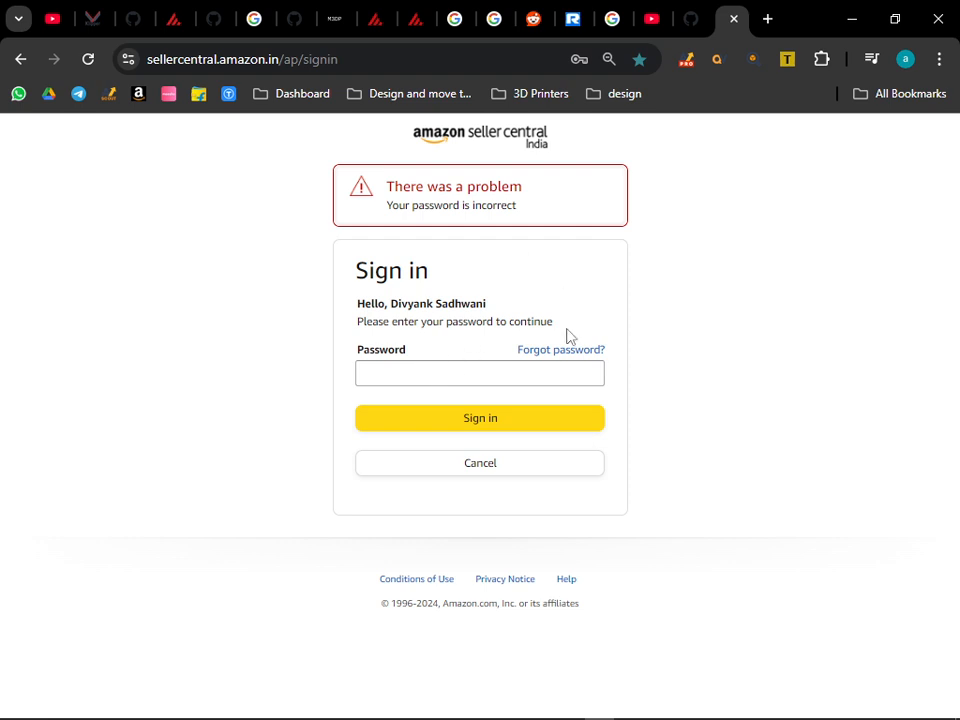
Go back to the SN3D inventory page and check the ASIN and SKU of the cup cake cutter listing.
mouse_move(705, 32)
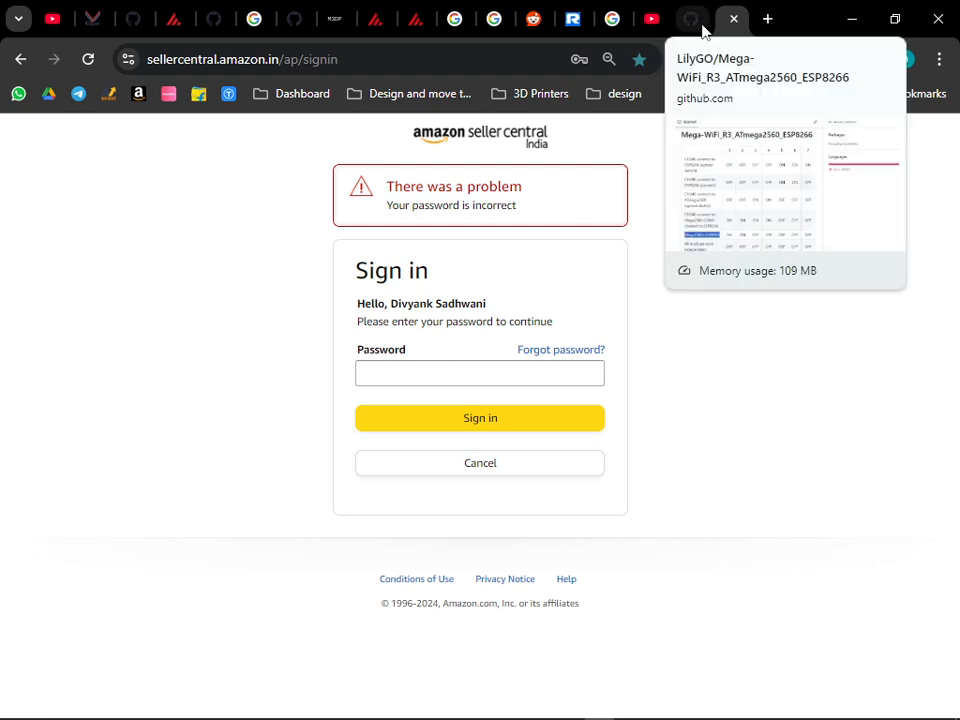
key(alt+Tab)
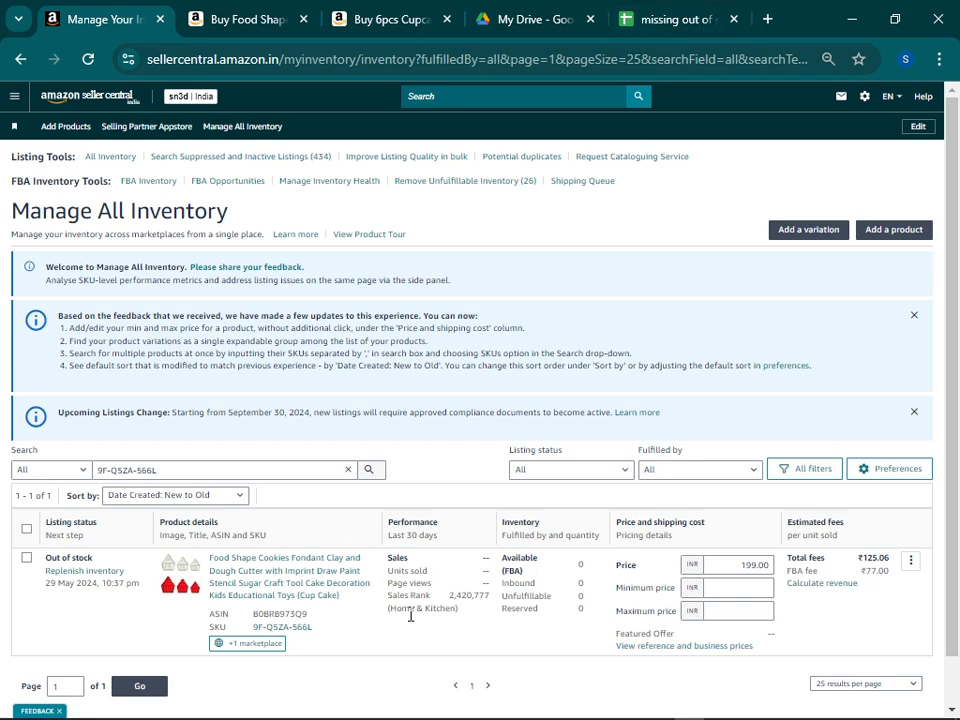
scroll(334, 643, down, 1)
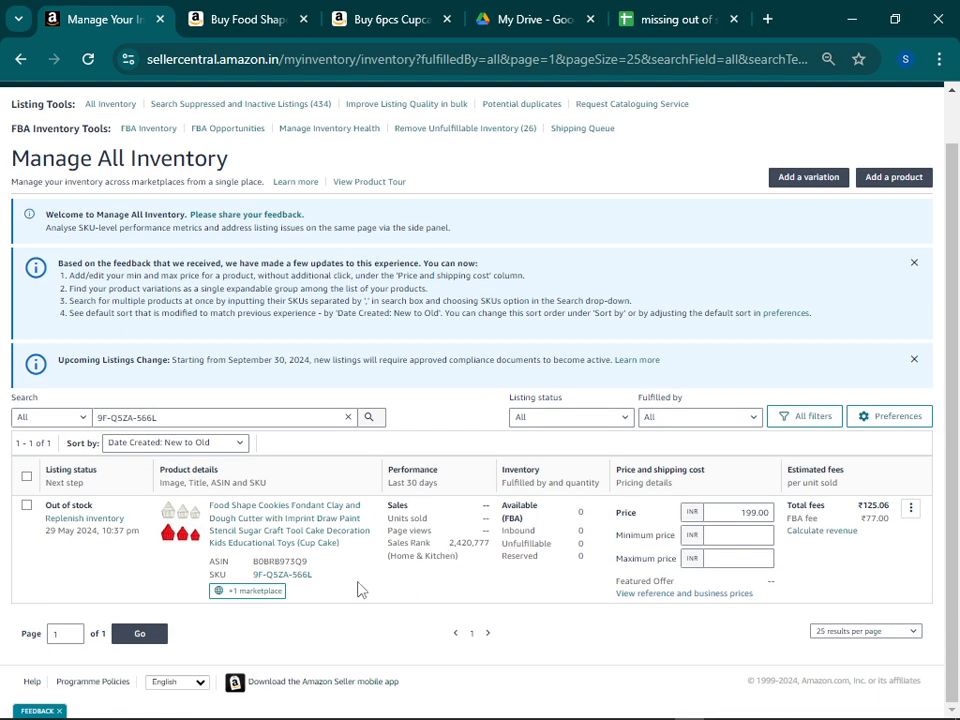
double_click(277, 560)
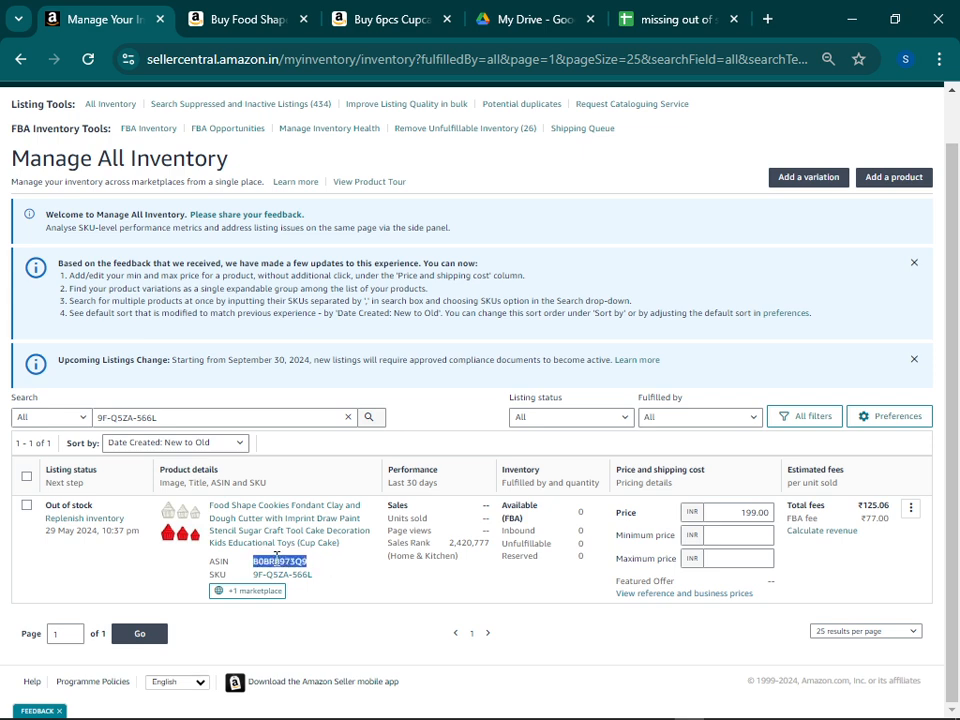
click(327, 576)
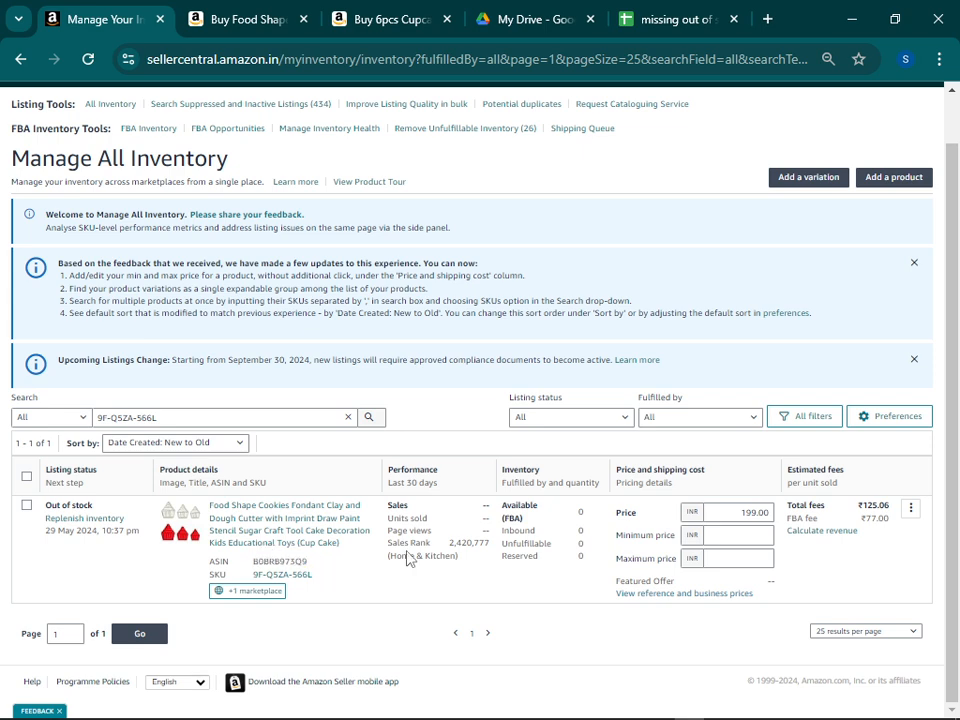
Copy the UAE ASIN B0BRB973Q9 from row 2 of the missing out-of-stock products sheet.
click(645, 24)
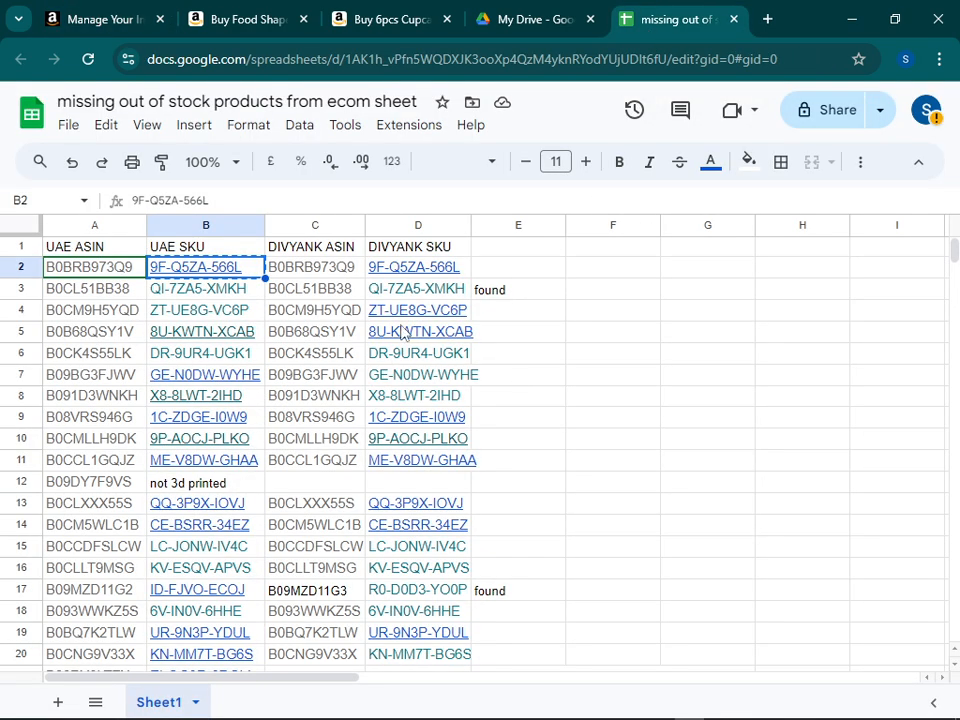
click(127, 288)
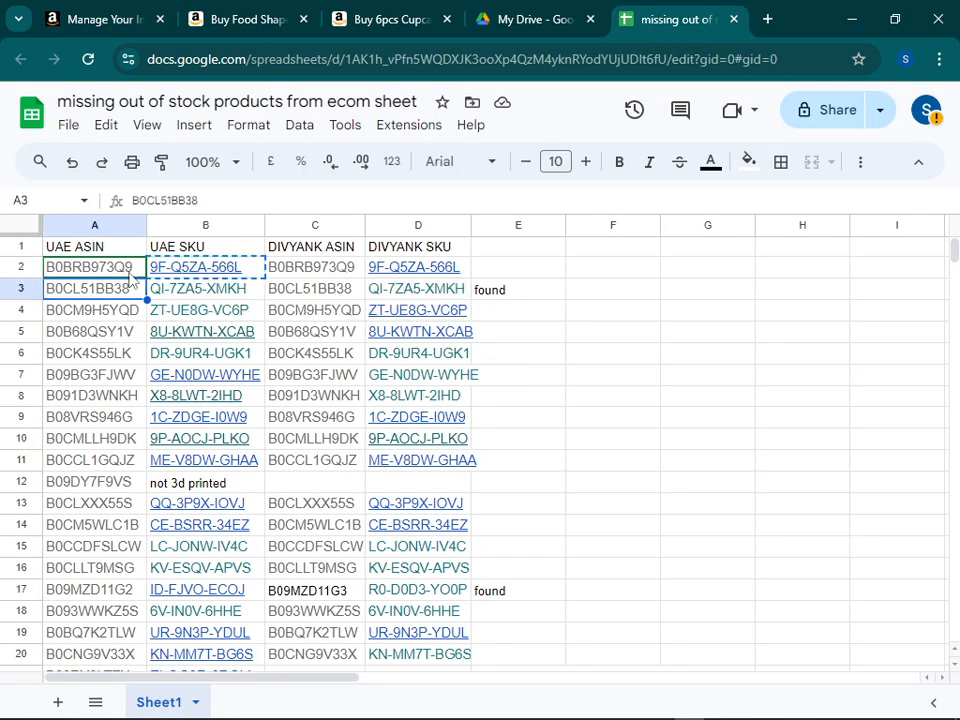
click(130, 268)
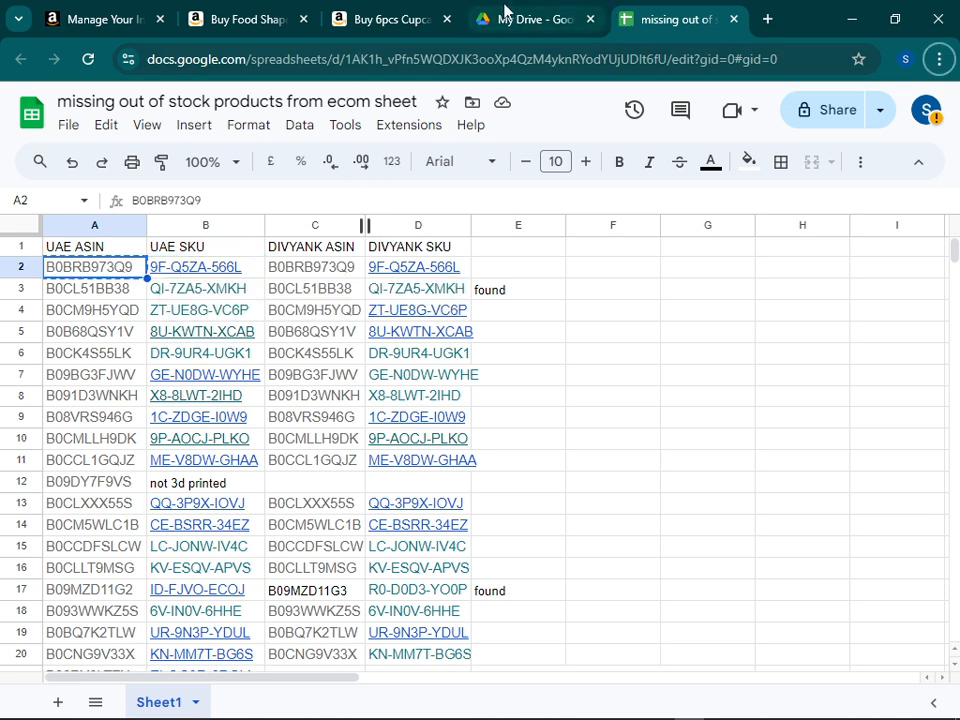
Search the E-COM profile's products and gcode location sheet for "cupcake" and step through the matches in row 56.
click(905, 59)
click(705, 476)
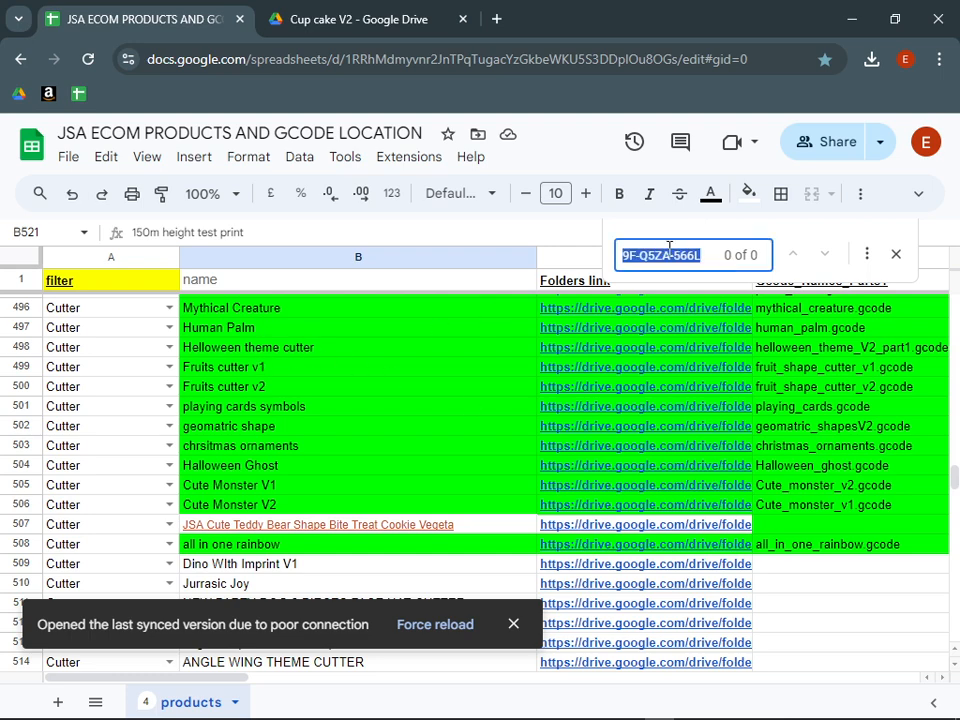
text(cup)
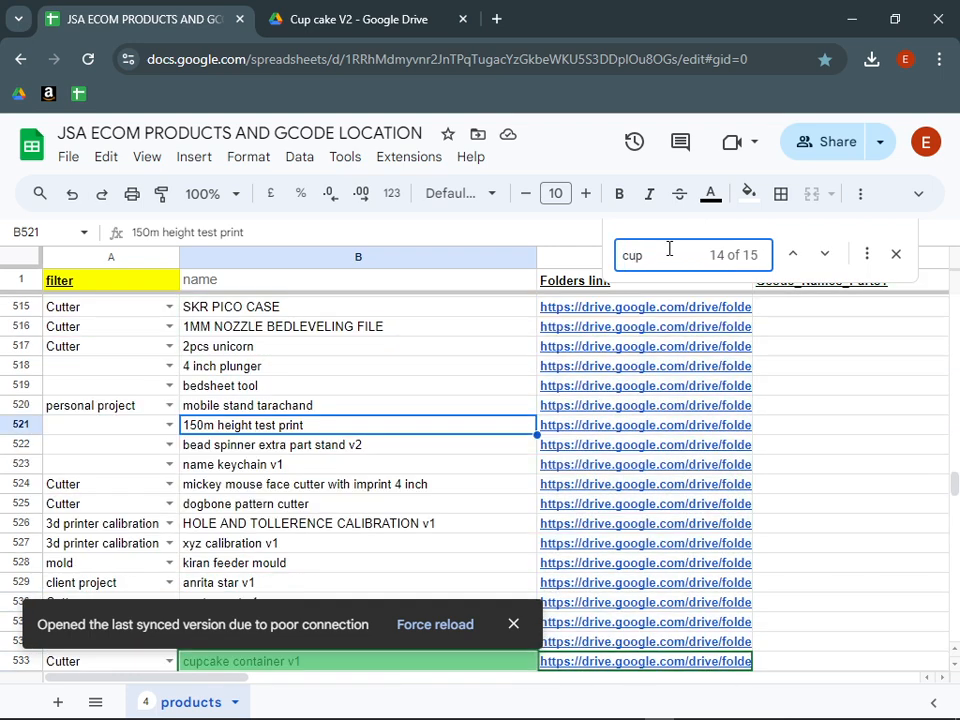
text(cake)
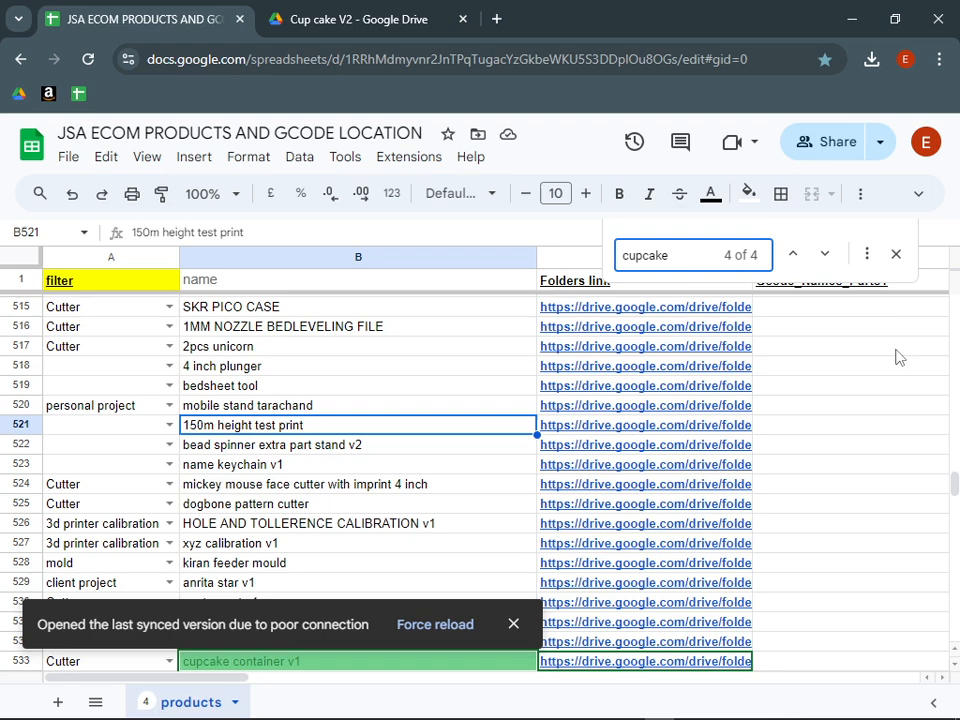
click(823, 262)
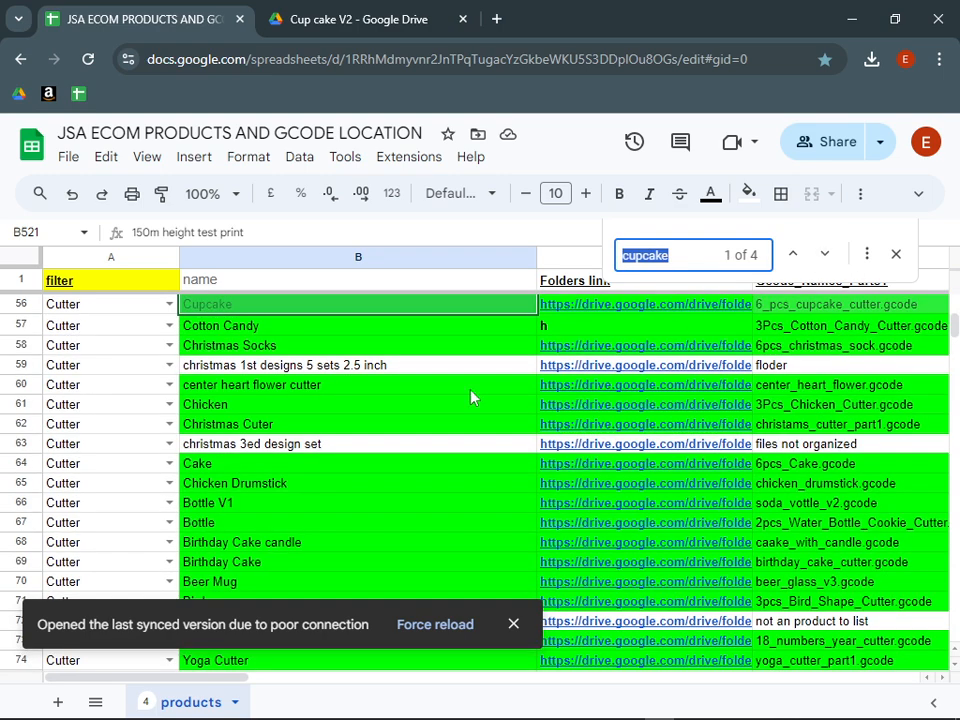
click(826, 258)
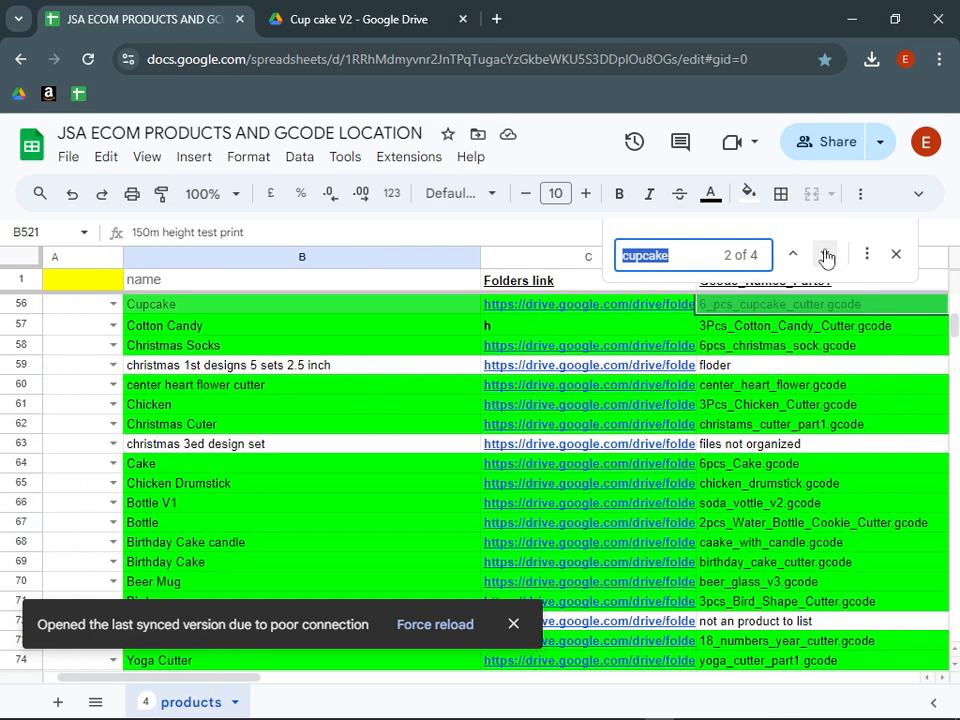
click(826, 258)
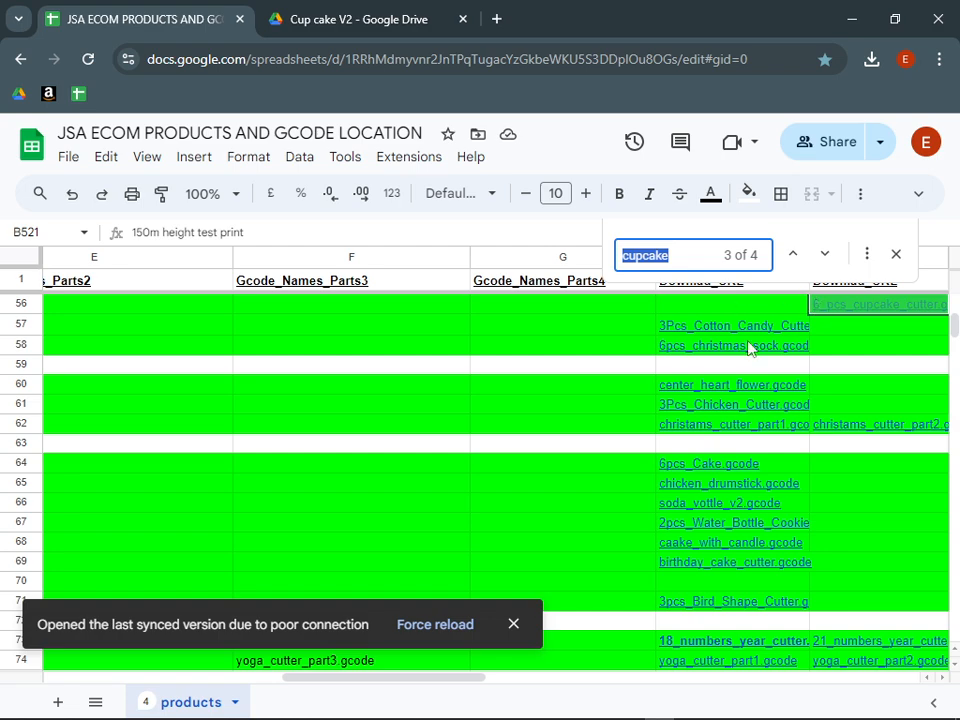
Open the Drive folder linked in row 56 for the 6-piece cupcake cutter.
drag(377, 677, 212, 677)
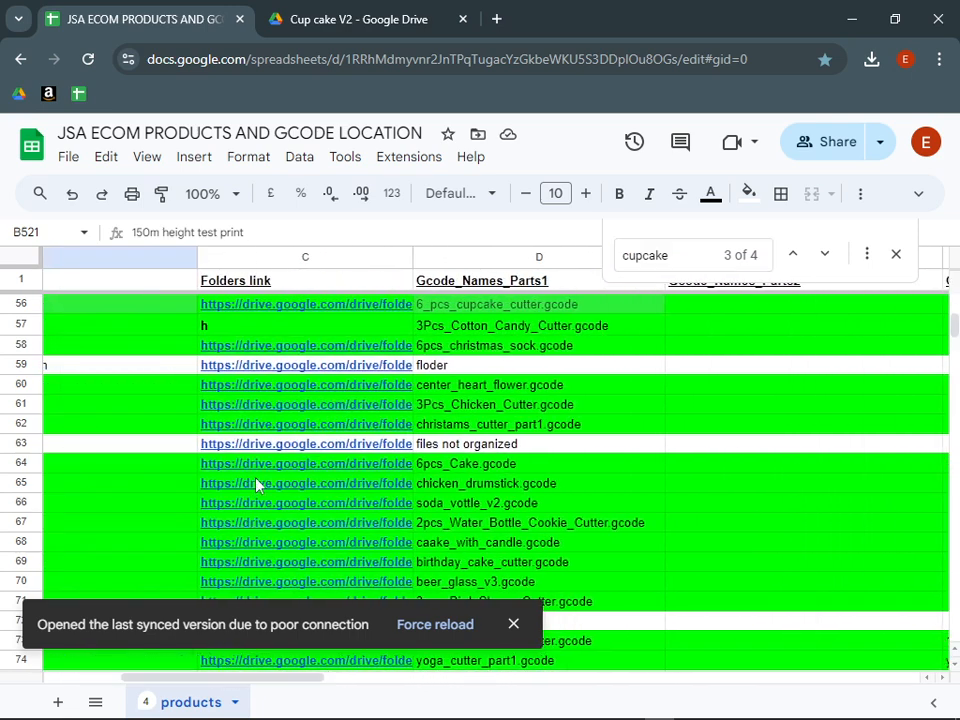
click(267, 310)
click(274, 336)
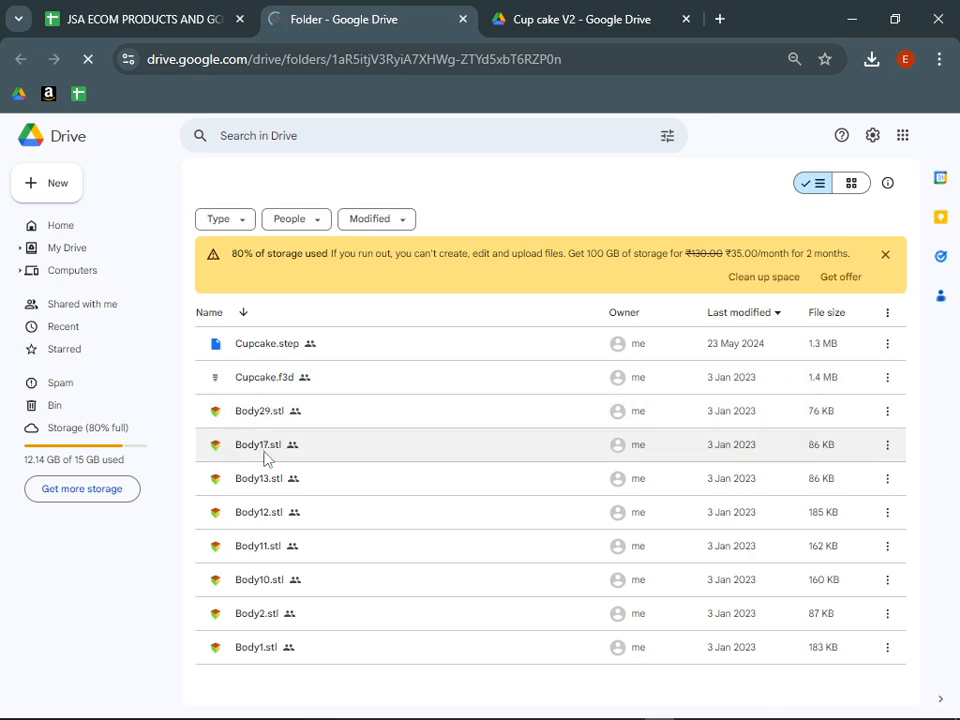
Download Cupcake.f3d from the Cupcake folder and check the browser's recent downloads.
right_click(272, 412)
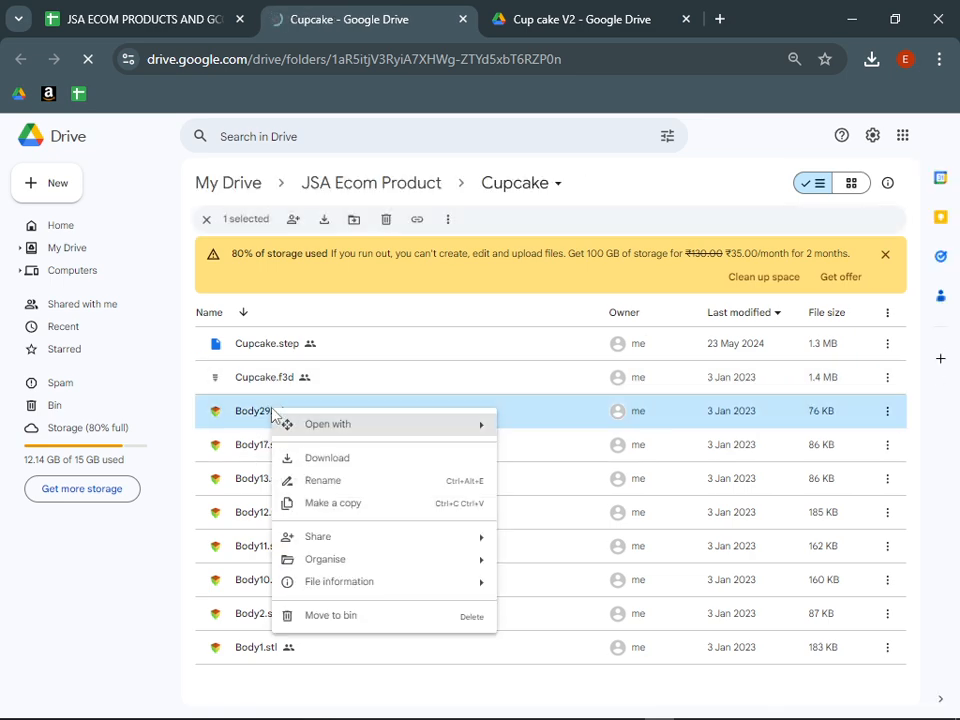
right_click(259, 380)
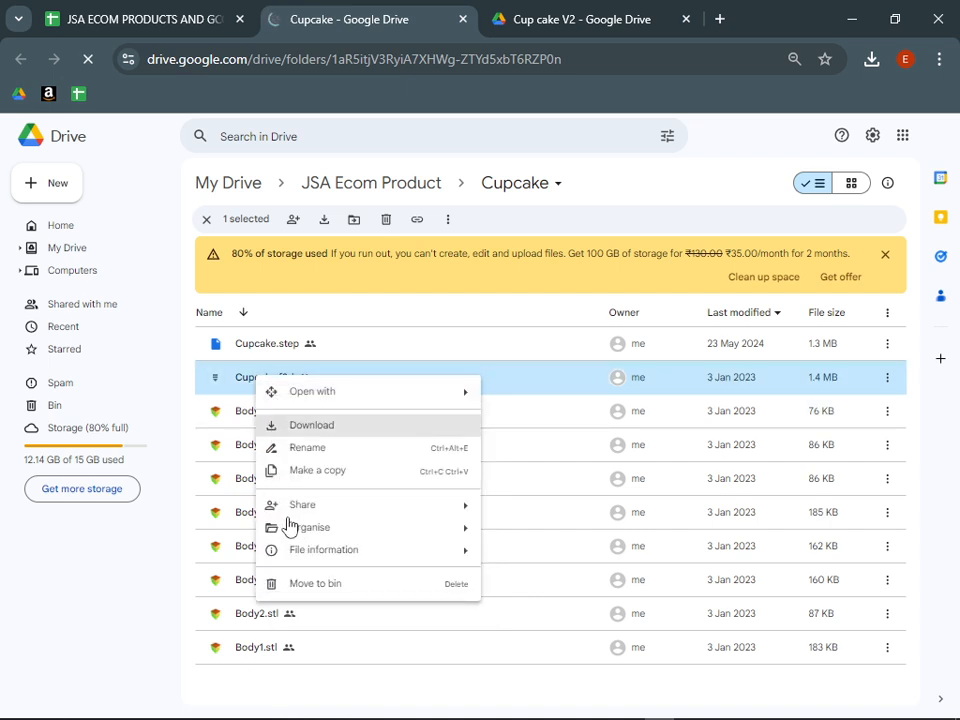
click(302, 424)
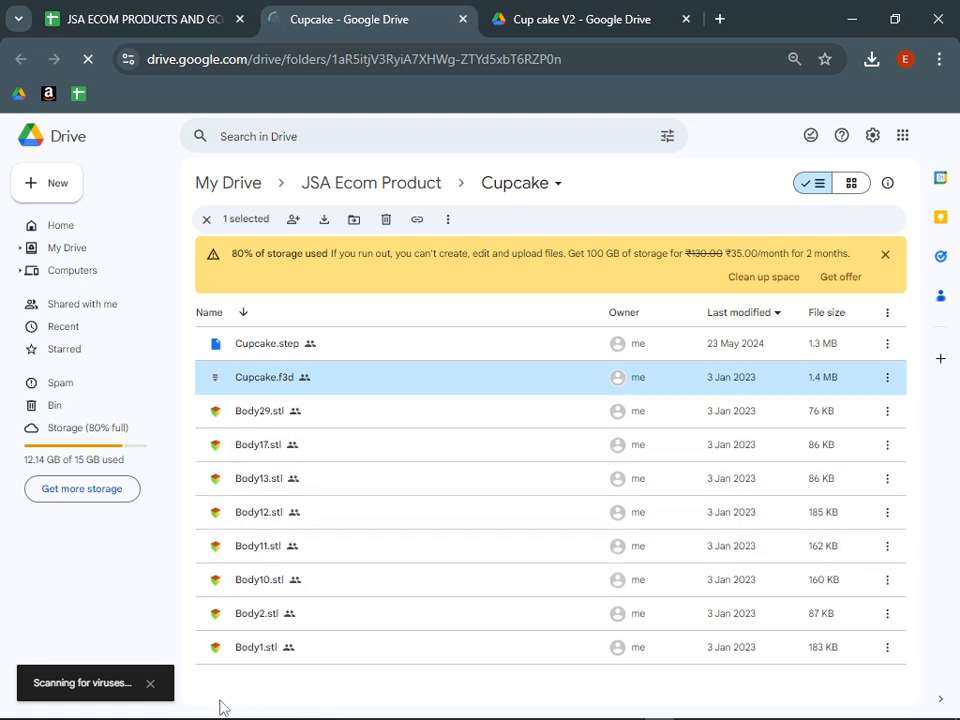
mouse_move(222, 715)
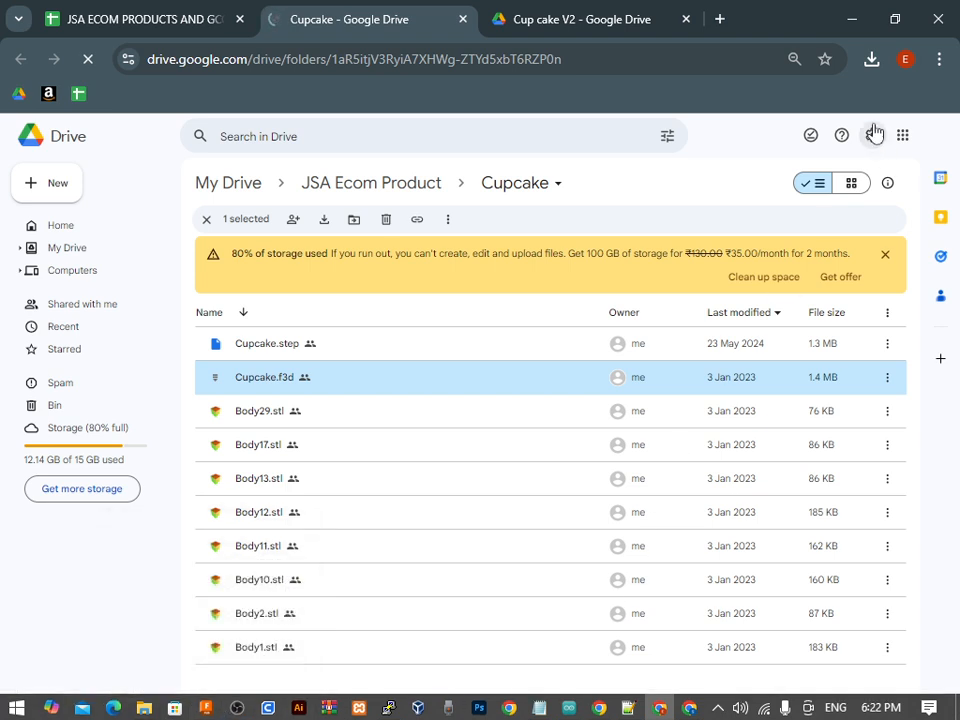
click(871, 60)
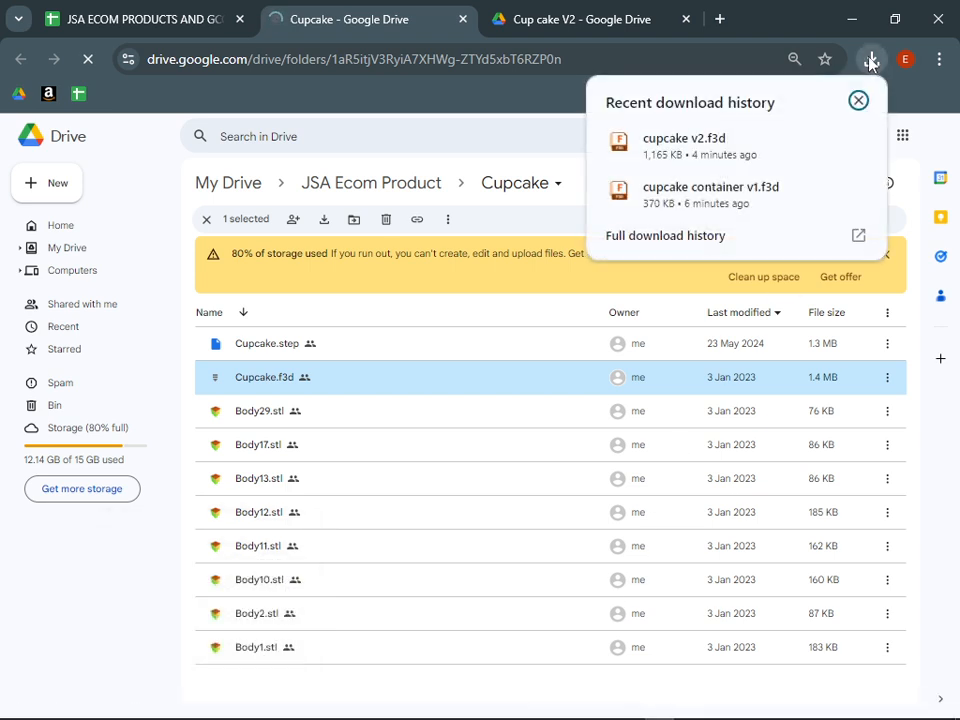
click(871, 60)
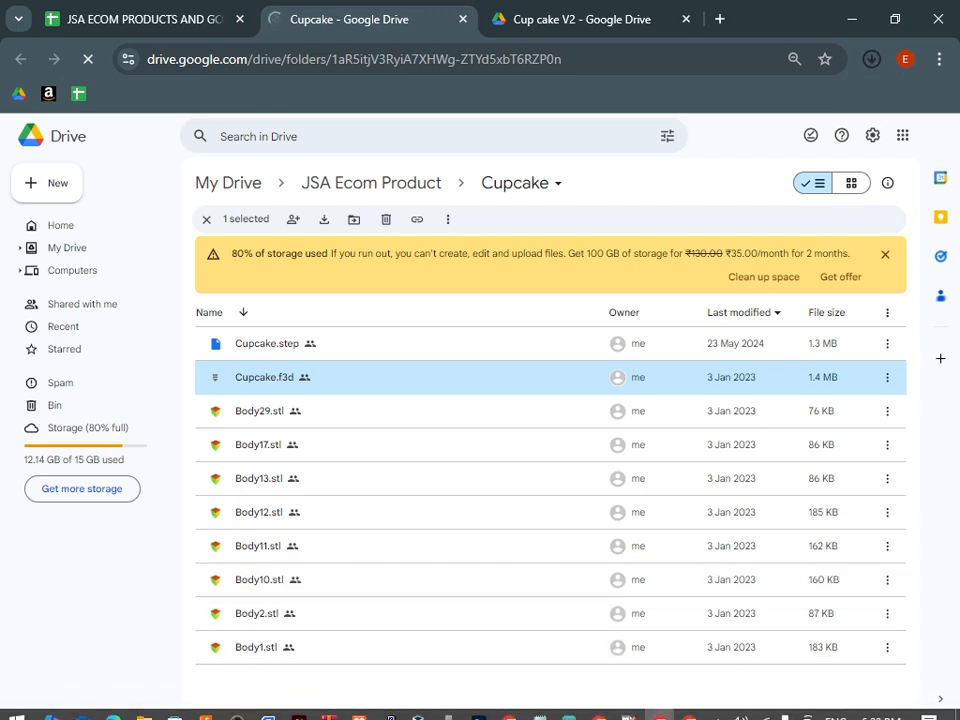
Switch to Autodesk Fusion, open Cupcake.f3d from the computer's Downloads folder and inspect the cutters from above.
click(206, 711)
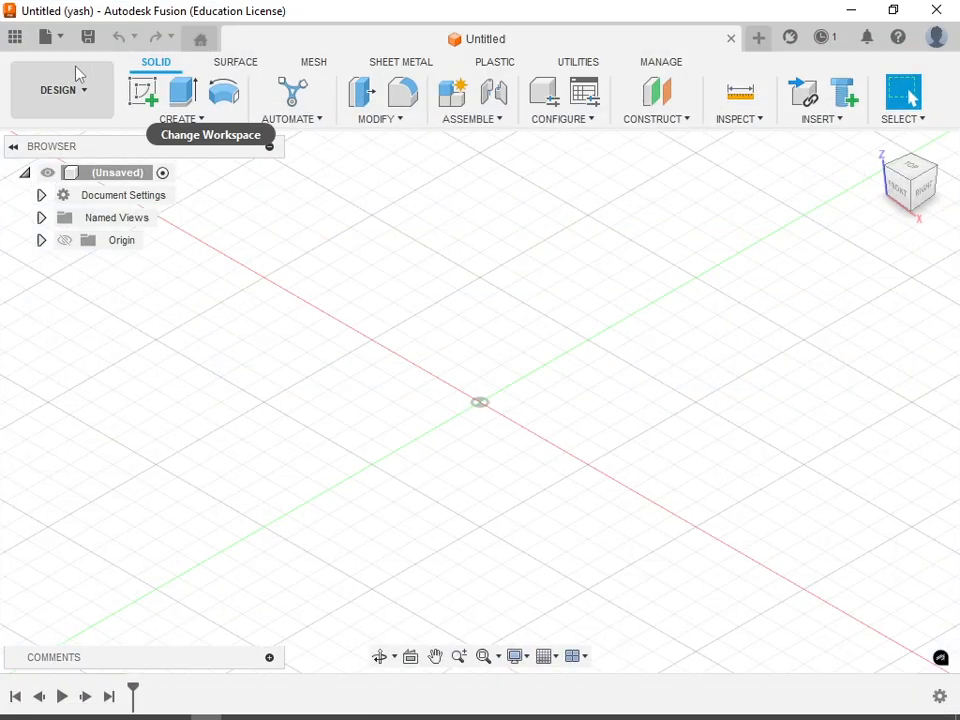
click(45, 37)
click(58, 160)
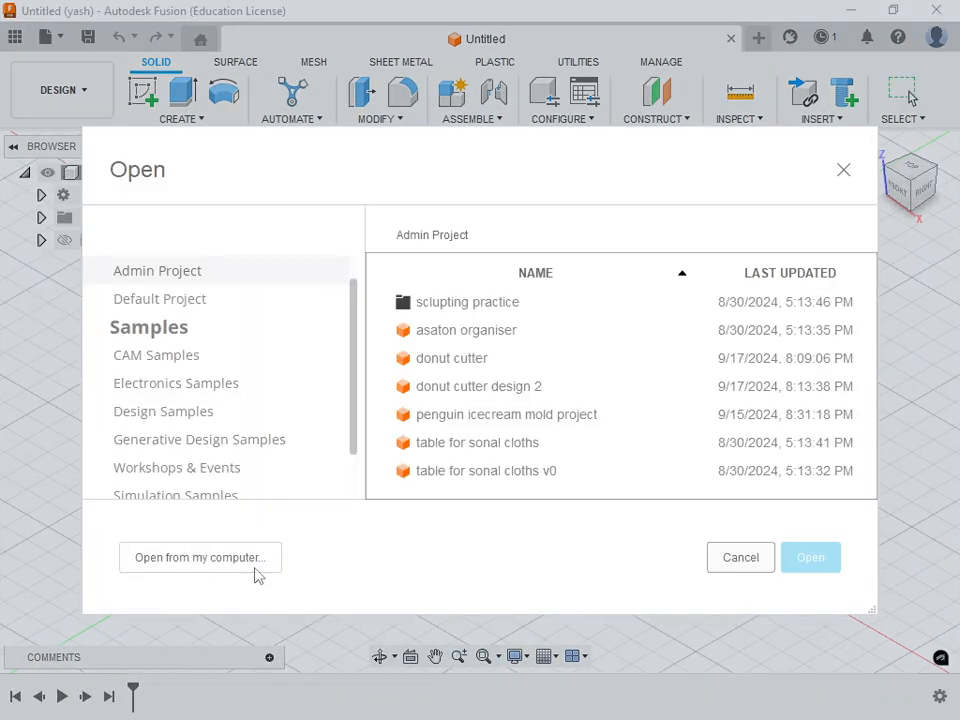
click(200, 557)
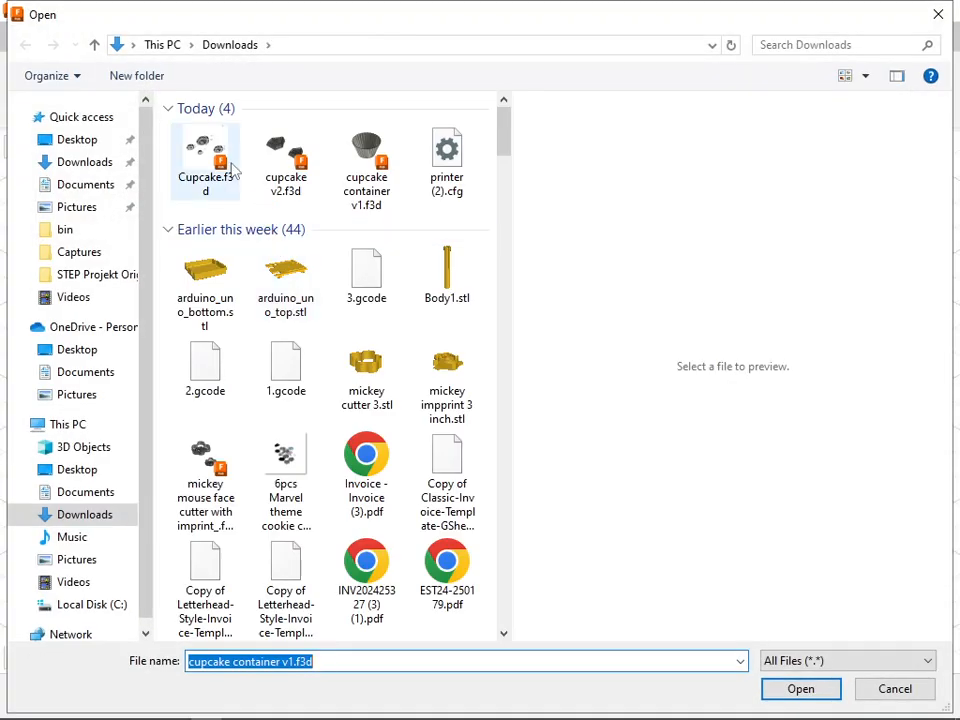
double_click(230, 168)
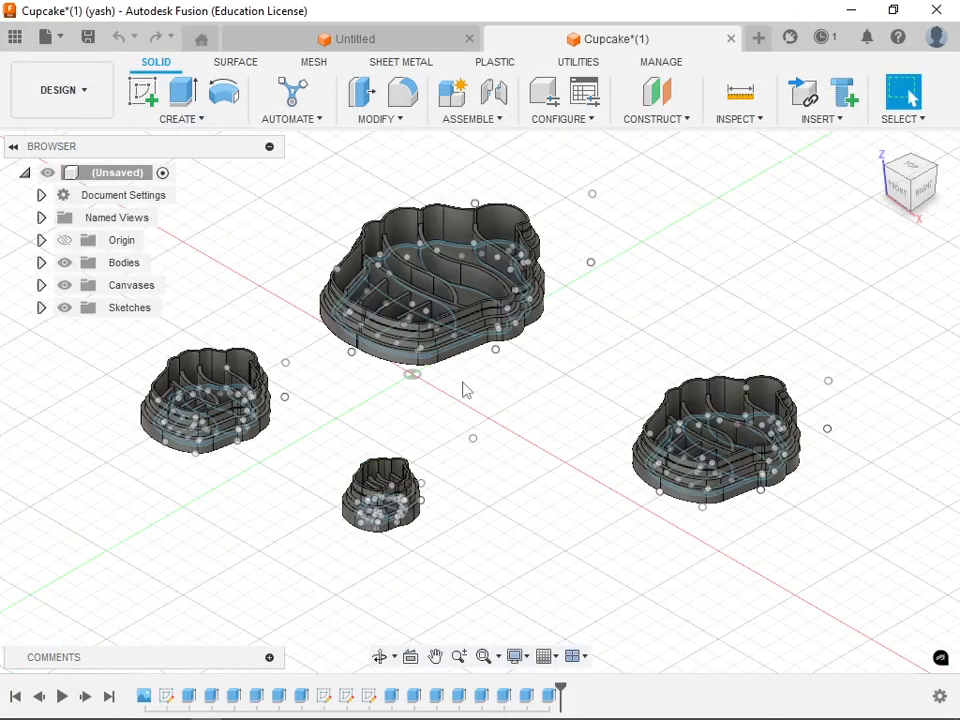
shift+middle_drag(440, 372, 493, 354)
Return to the products and gcode location sheet and copy the Amazon SKU A7-JWUR-FQ1K from row 56.
key(alt+Tab)
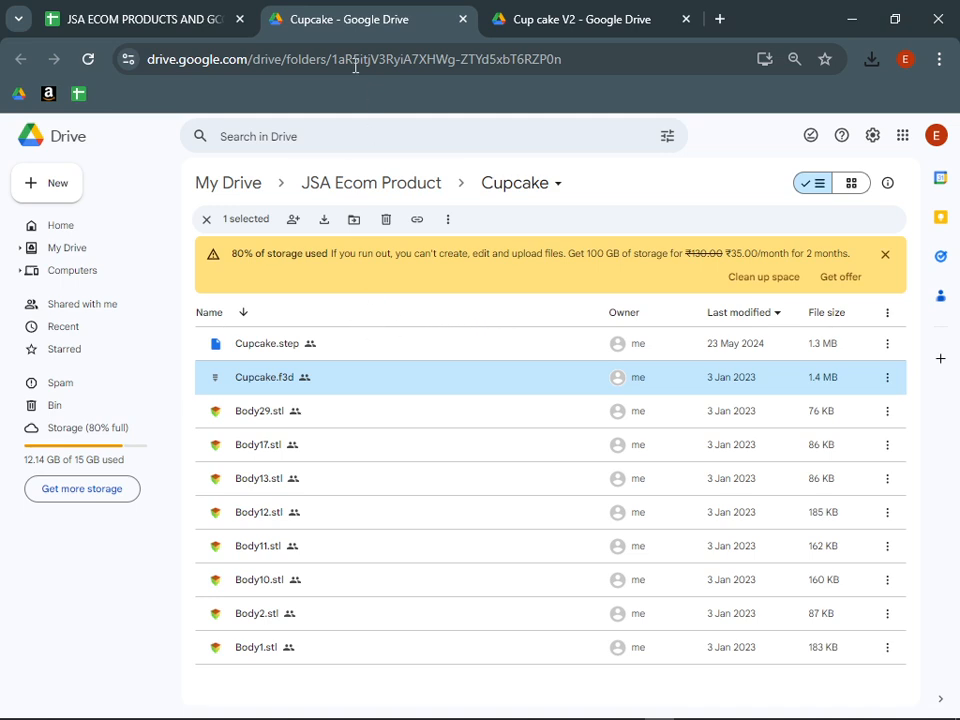
click(210, 12)
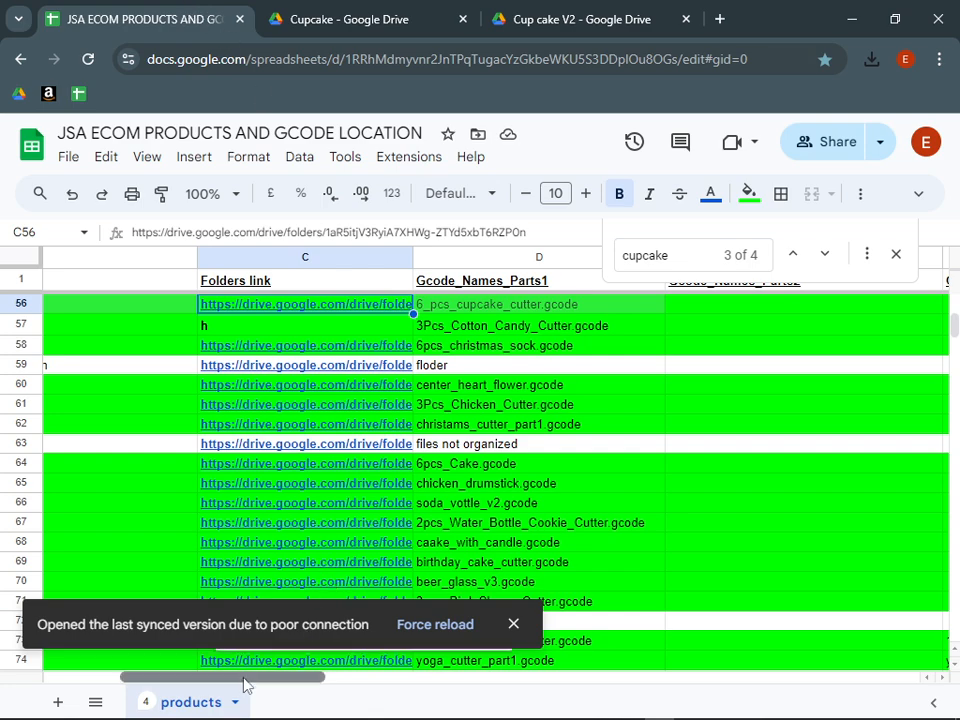
drag(244, 679, 595, 681)
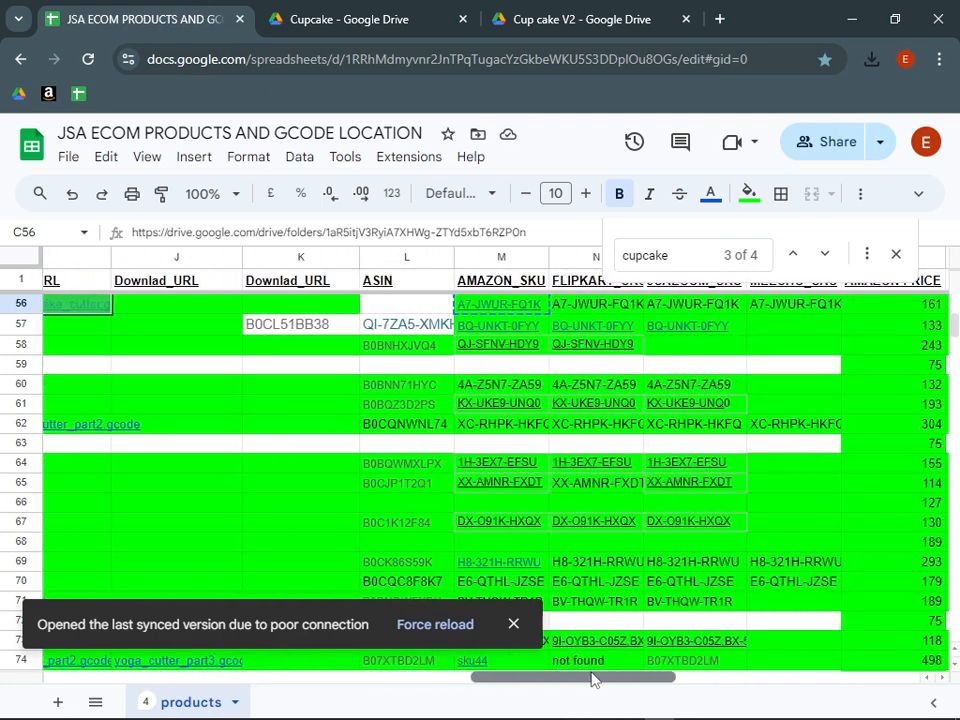
click(523, 307)
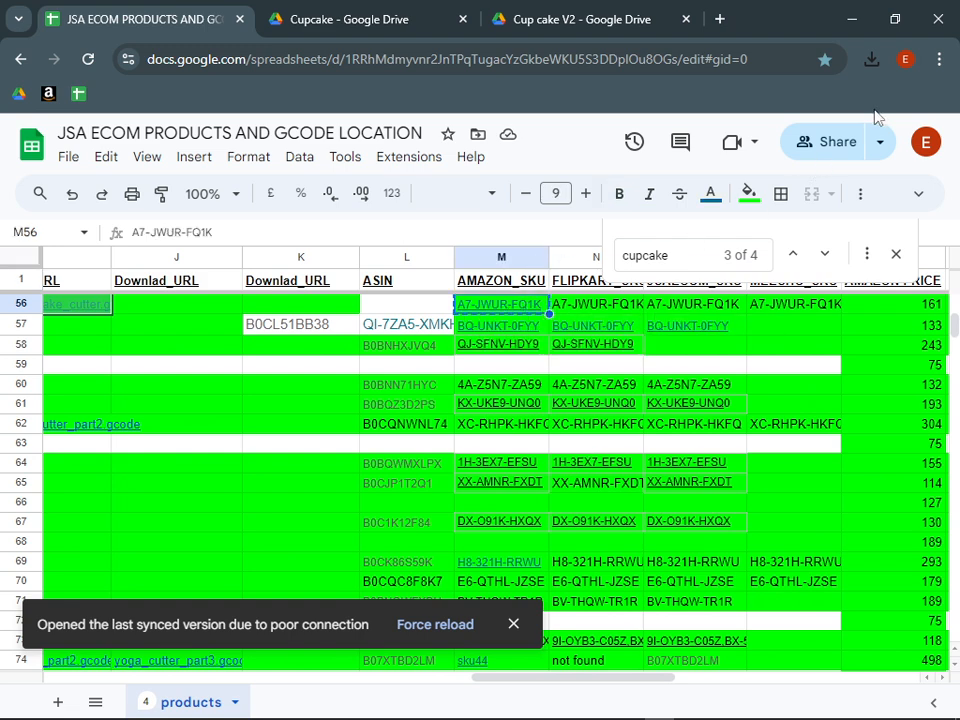
Switch to the SN3D profile, search its Seller Central inventory for SKU A7-JWUR-FQ1K and examine the matching listing's Amazon product page.
click(908, 58)
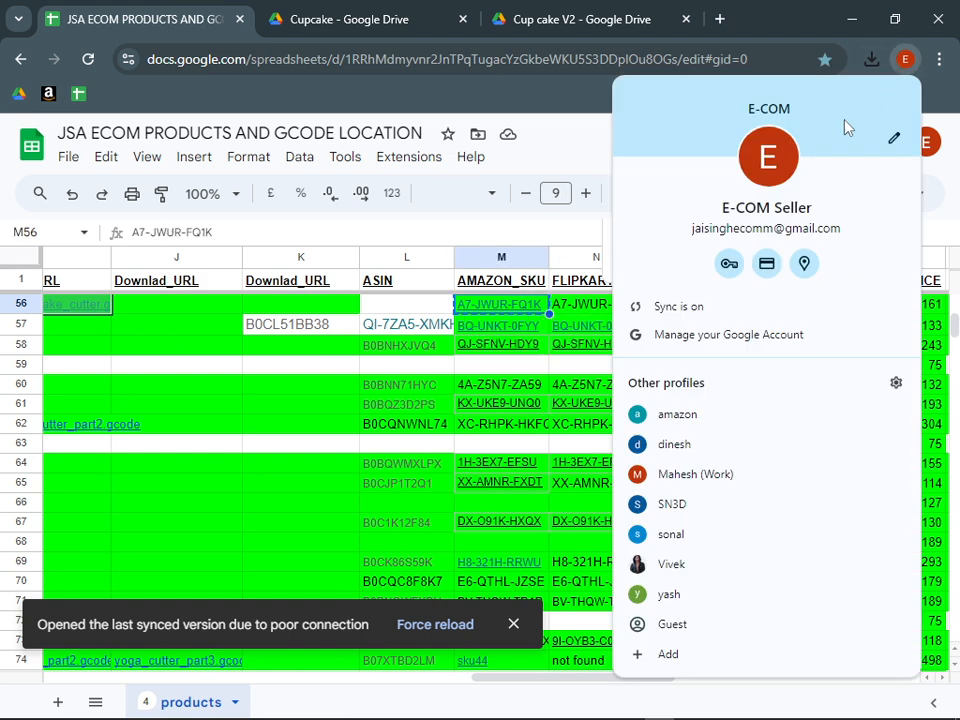
click(710, 420)
click(905, 59)
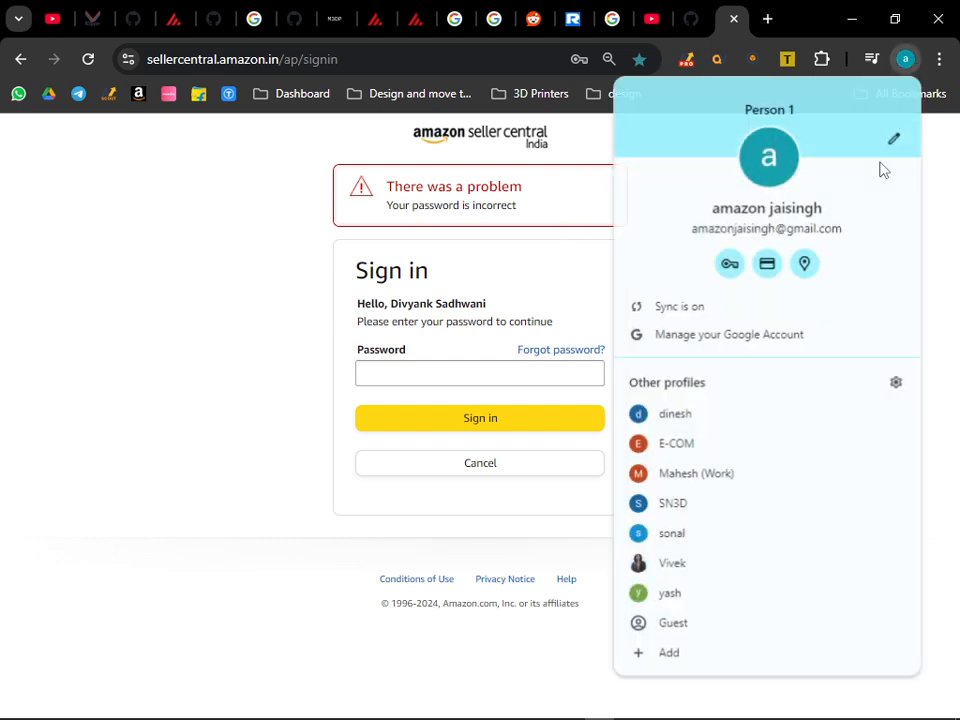
click(722, 518)
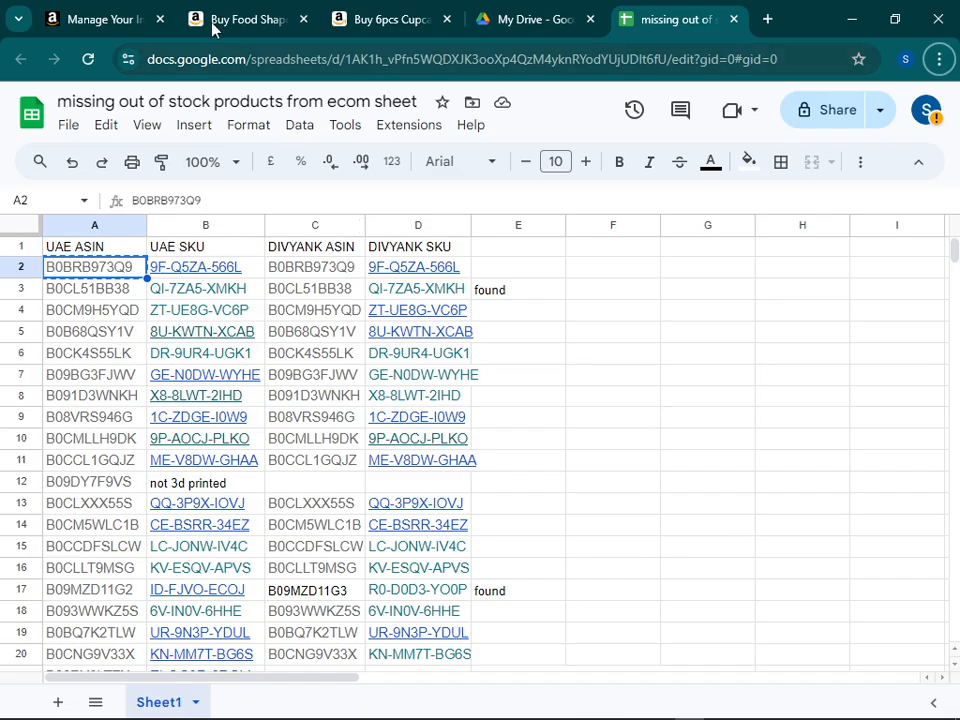
click(148, 25)
triple_click(180, 412)
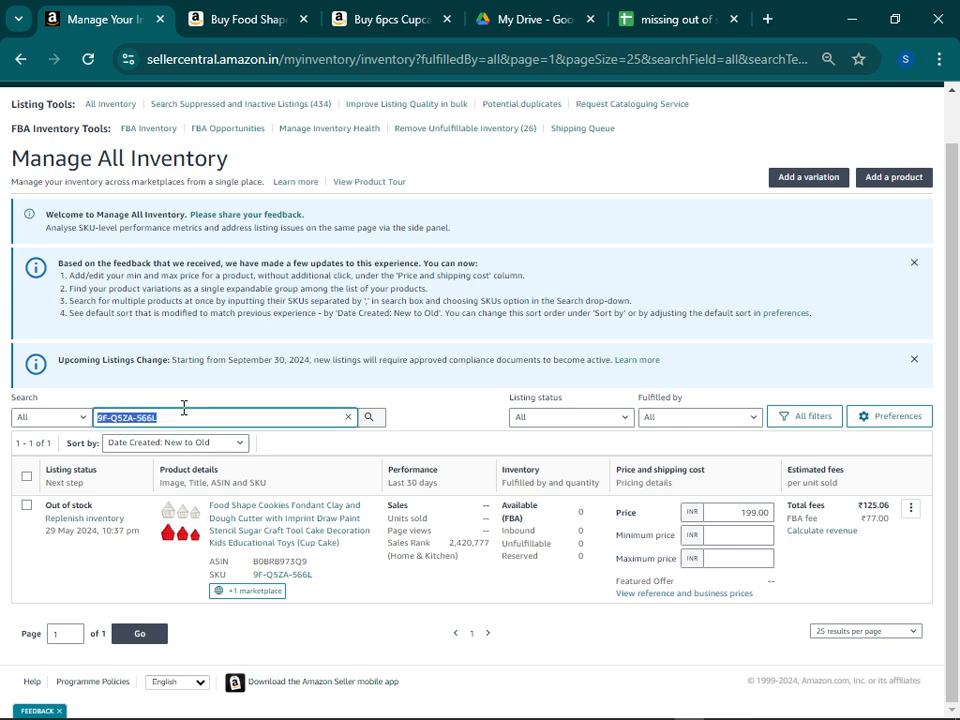
text(A7-JWUR-FQ1K)
click(369, 417)
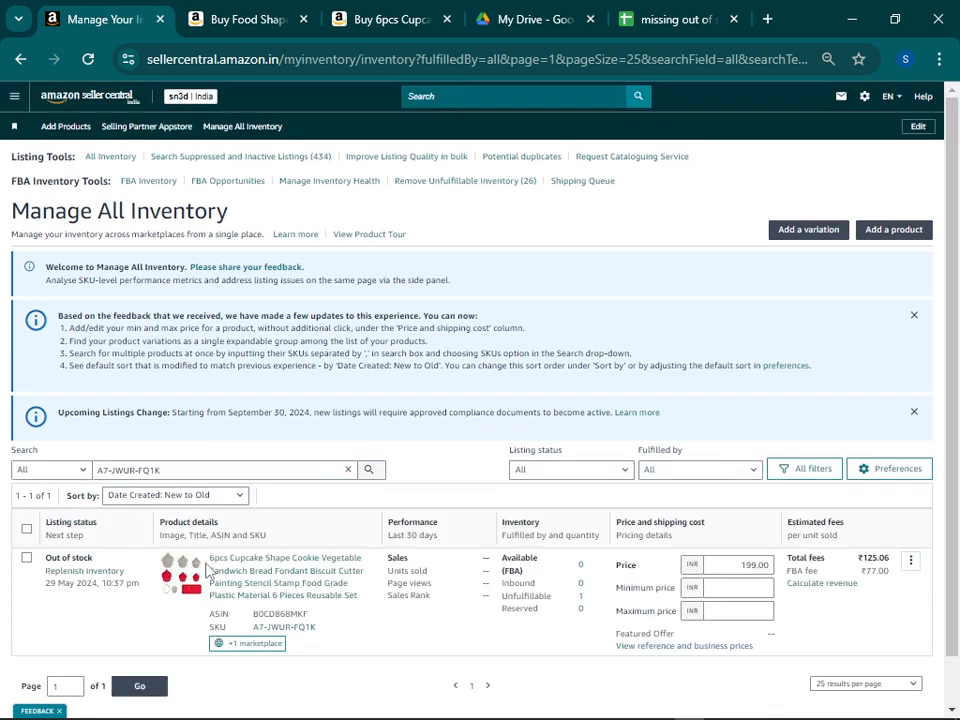
click(235, 566)
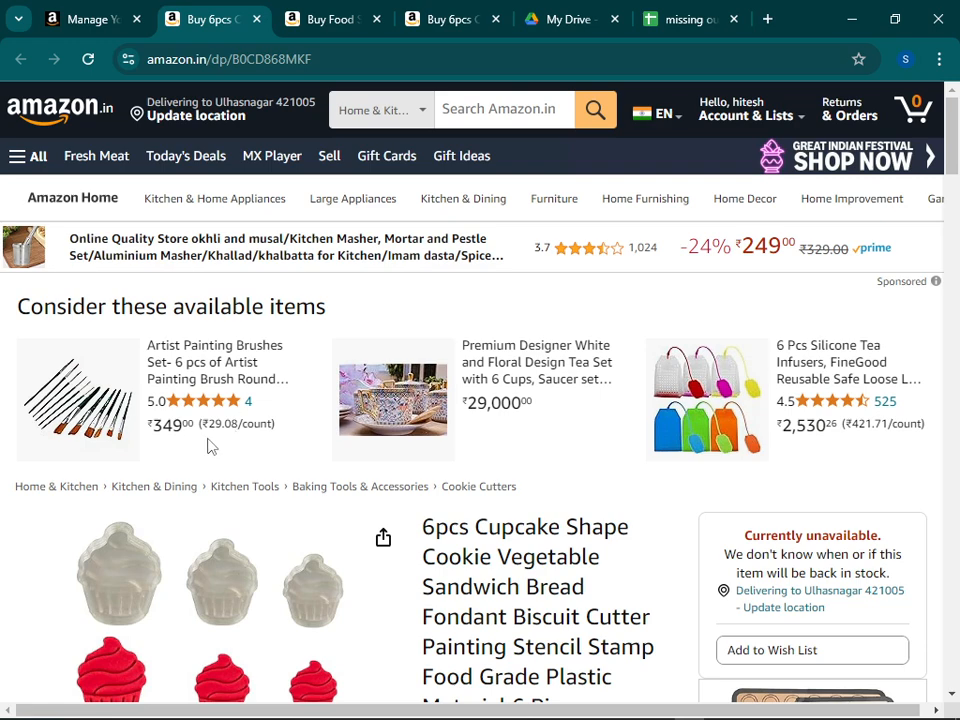
scroll(450, 606, down, 4)
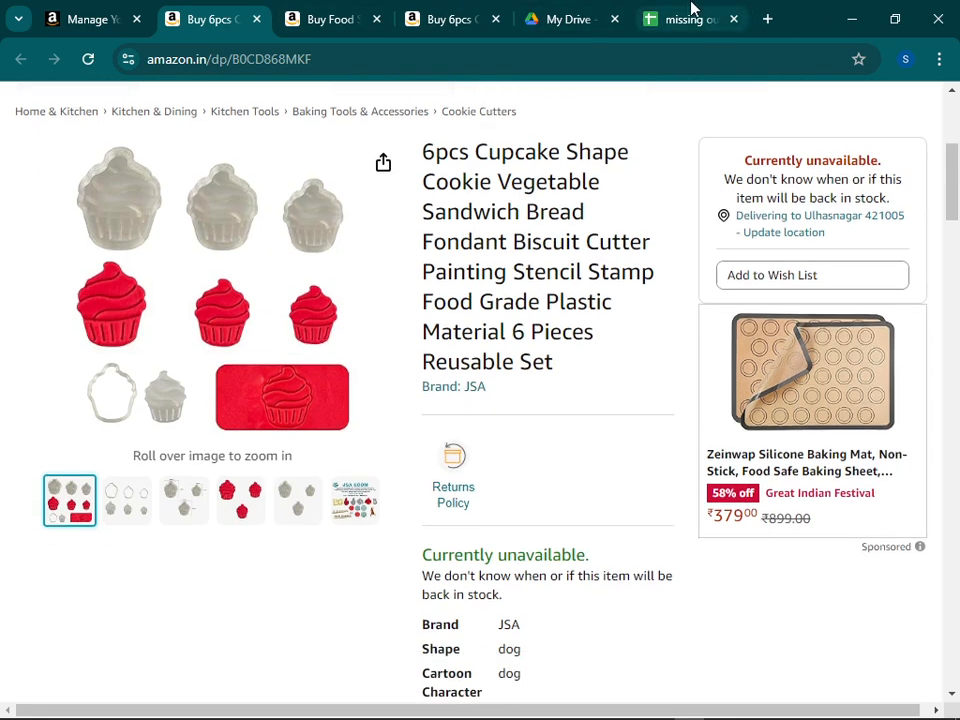
Go back to the E-COM profile's product sheet, advance to the next "cupcake" match and select the folder link of cupcake container v1.
click(905, 59)
click(750, 445)
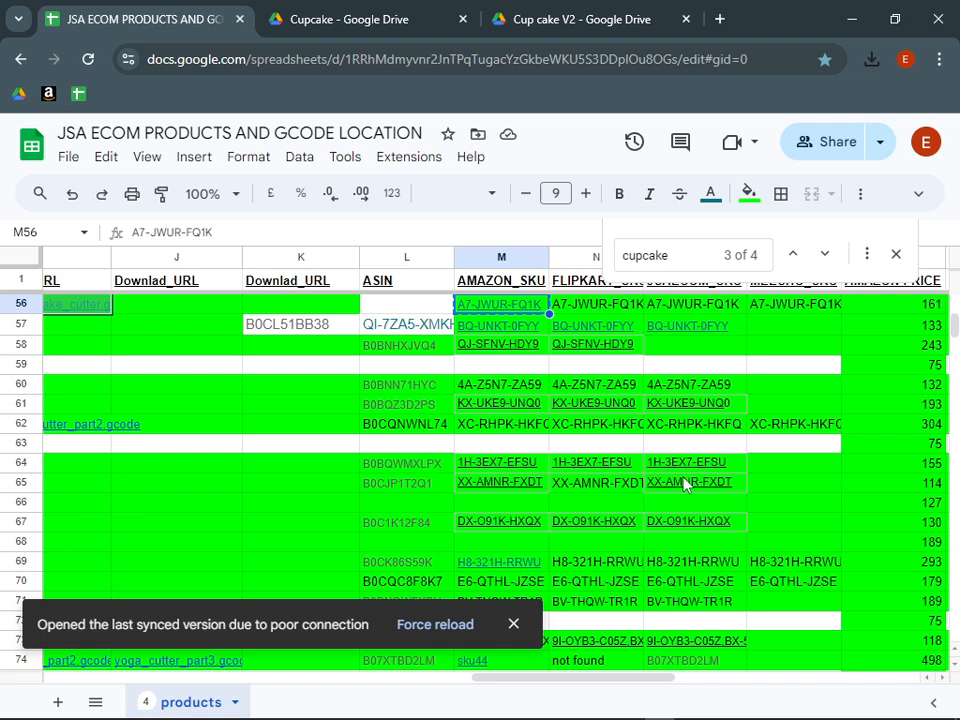
click(824, 254)
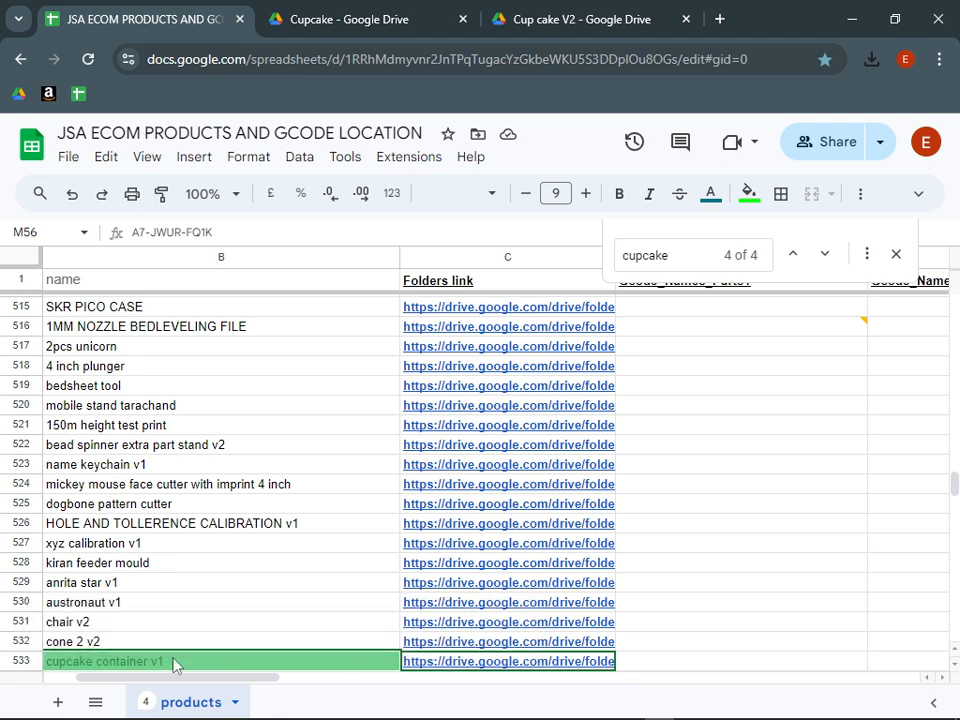
click(436, 664)
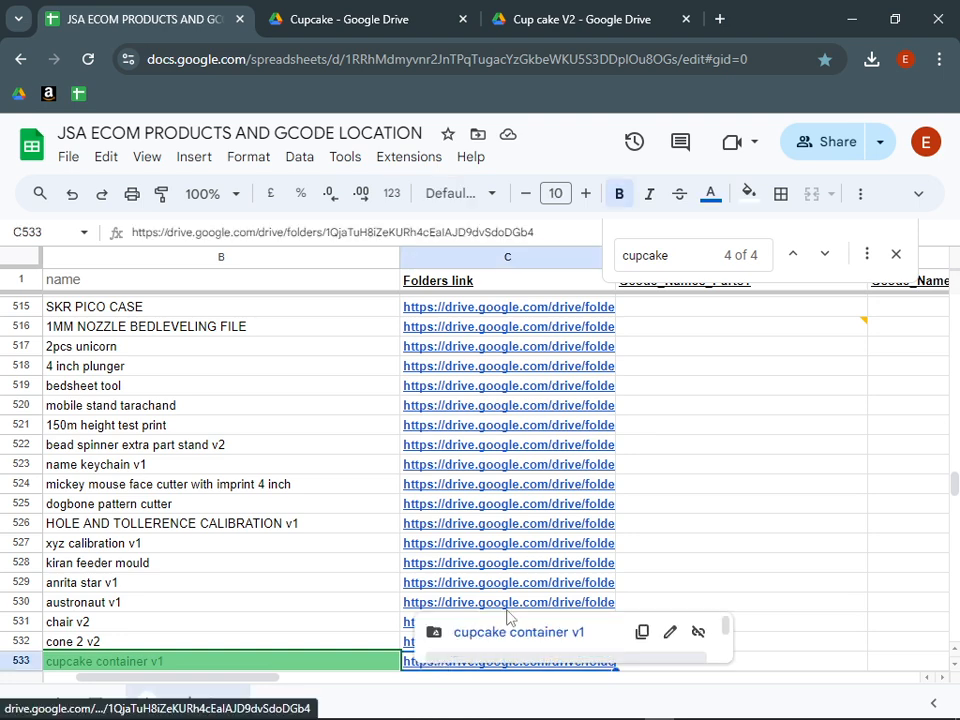
Switch to Fusion, open cupcake container v1.f3d from the Downloads folder and inspect the container from above.
key(alt+Tab)
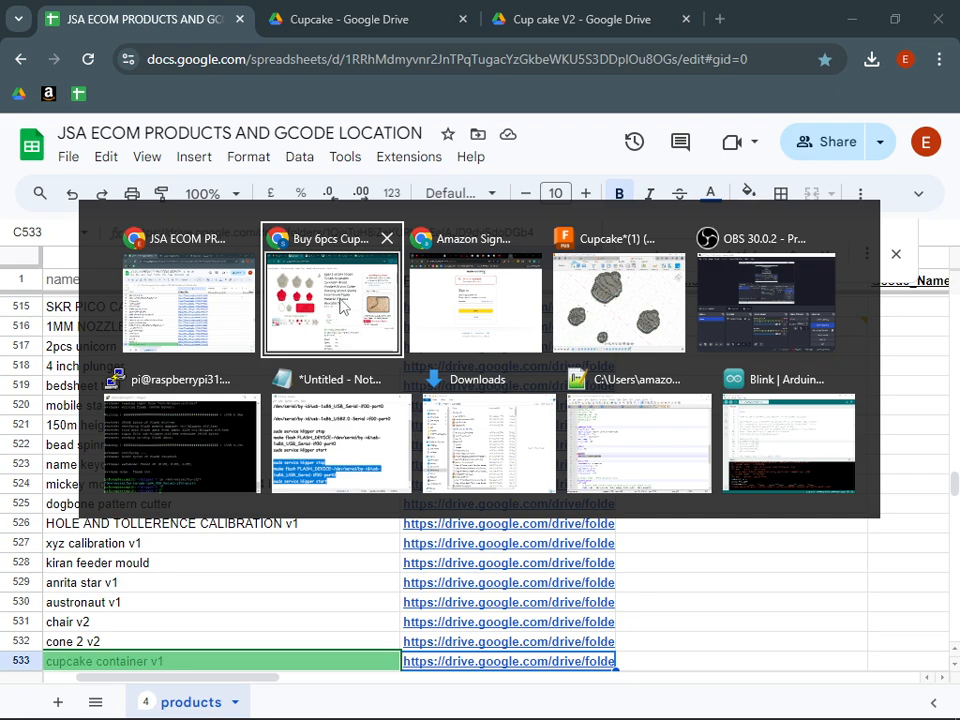
click(619, 300)
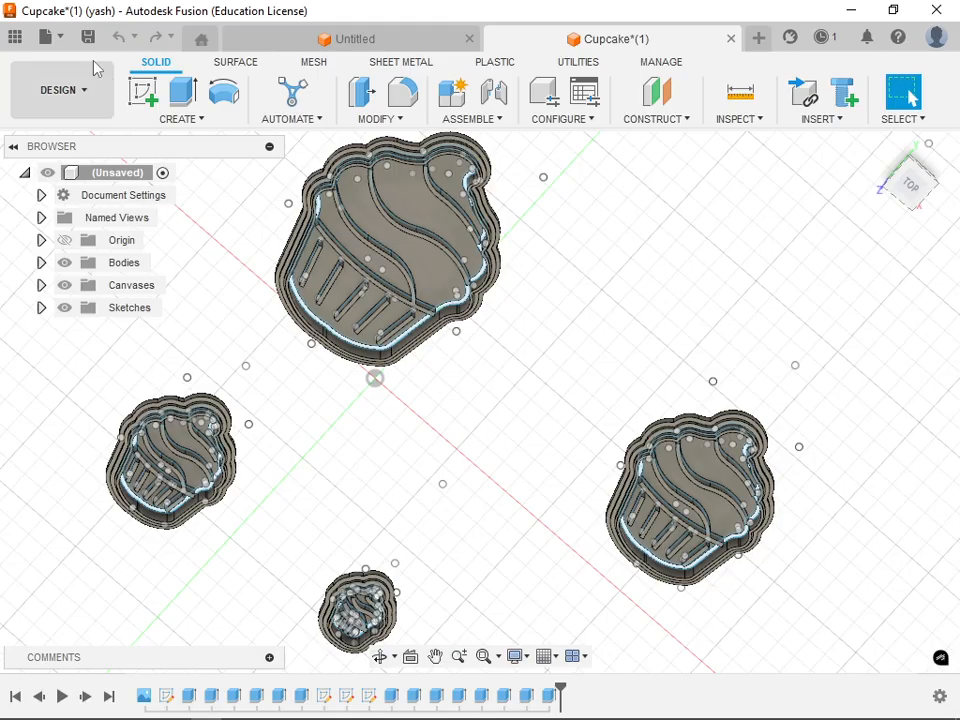
click(45, 37)
click(70, 160)
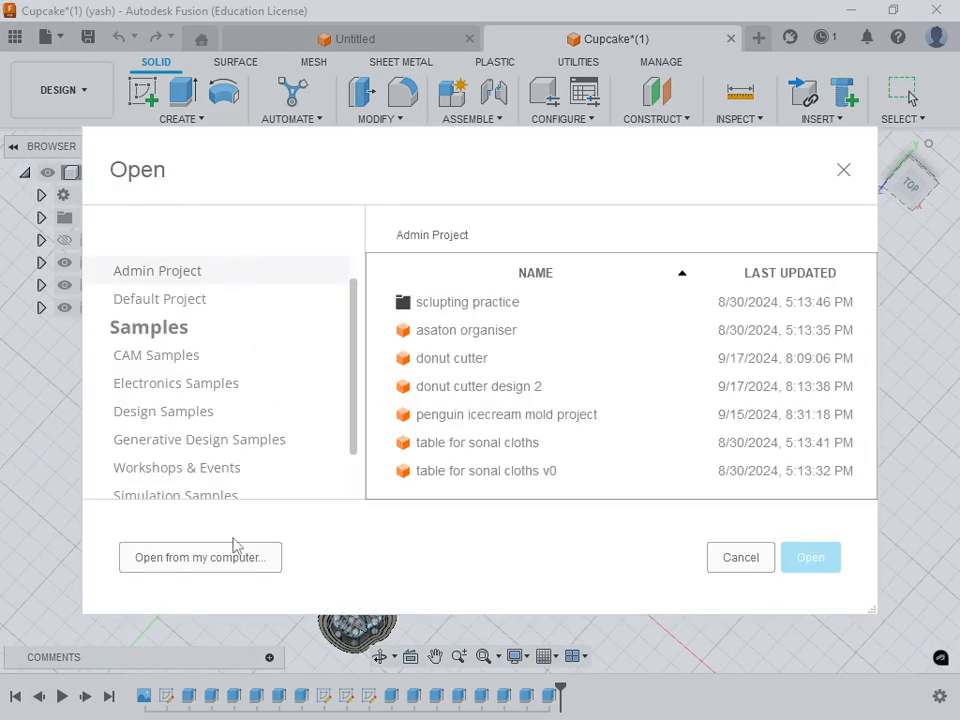
click(236, 556)
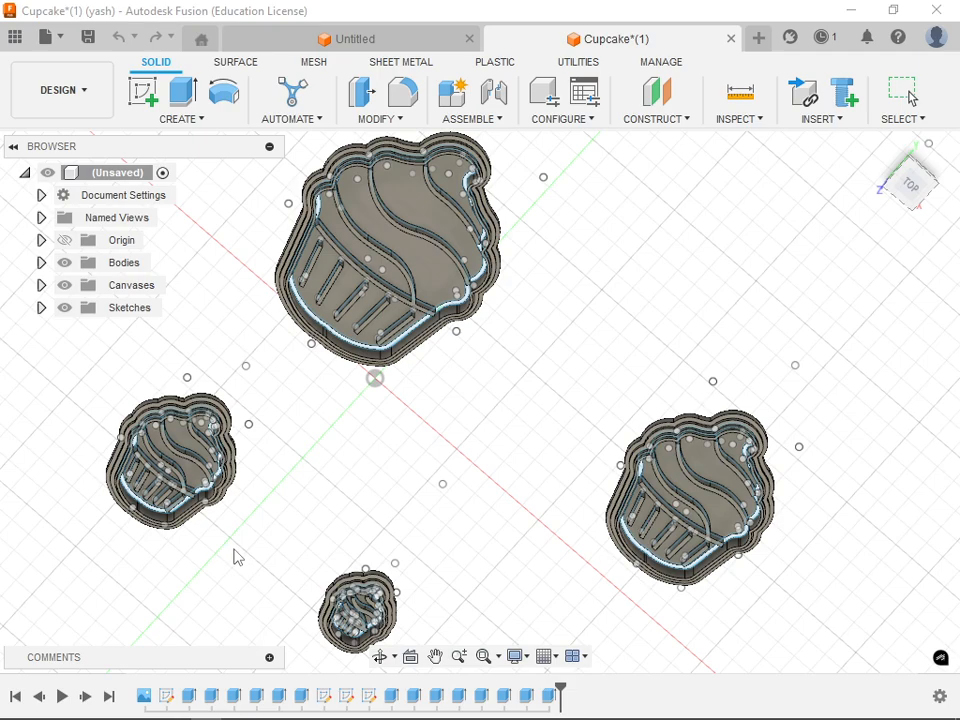
click(375, 186)
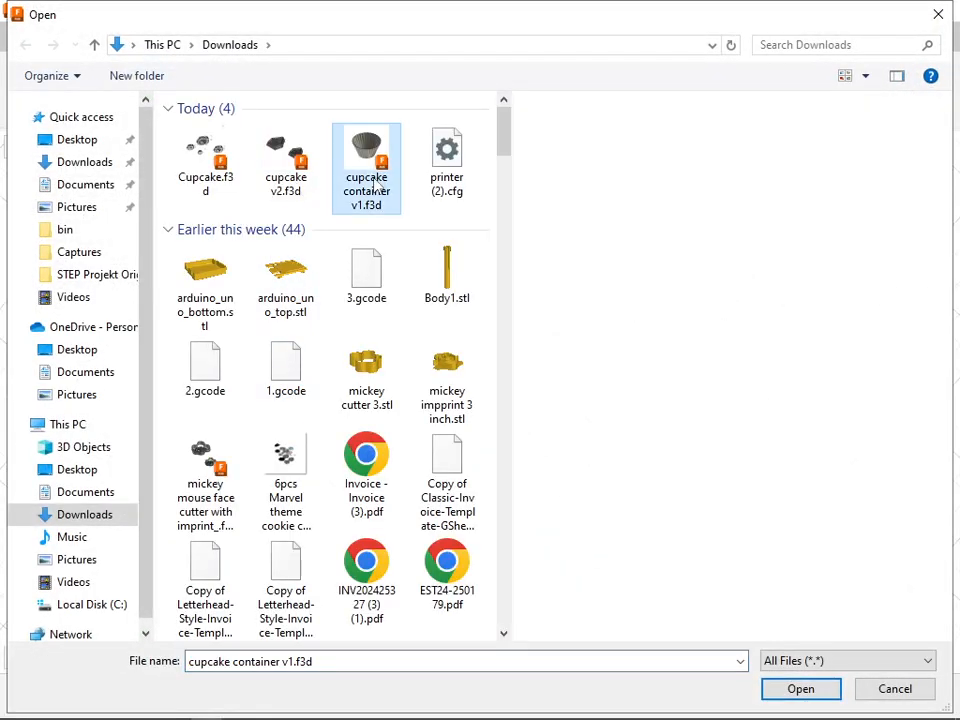
double_click(375, 186)
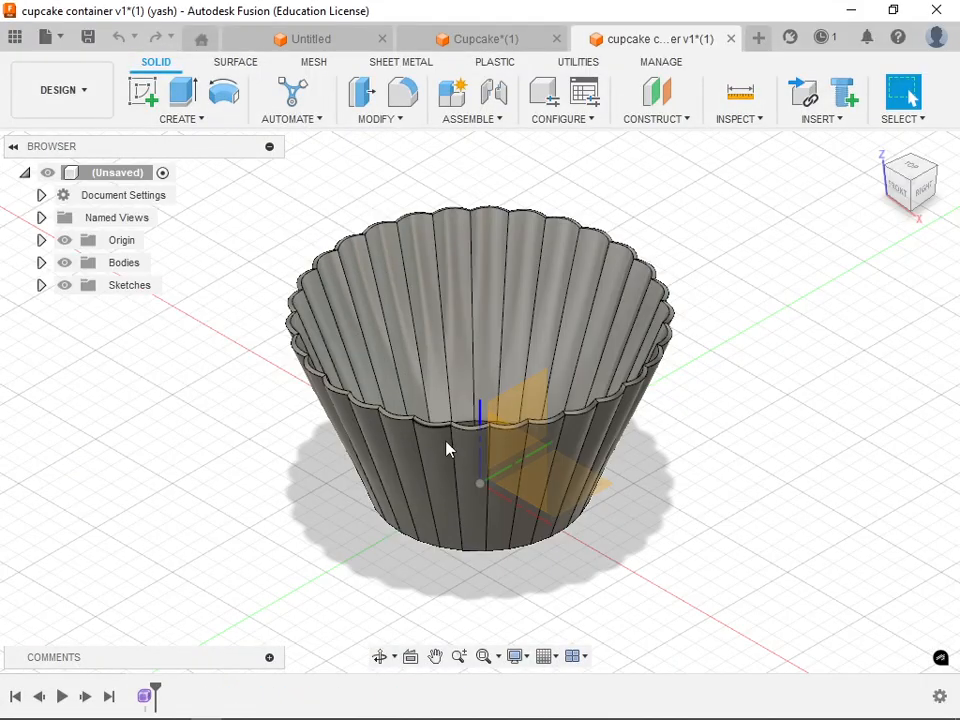
shift+middle_drag(512, 425, 517, 494)
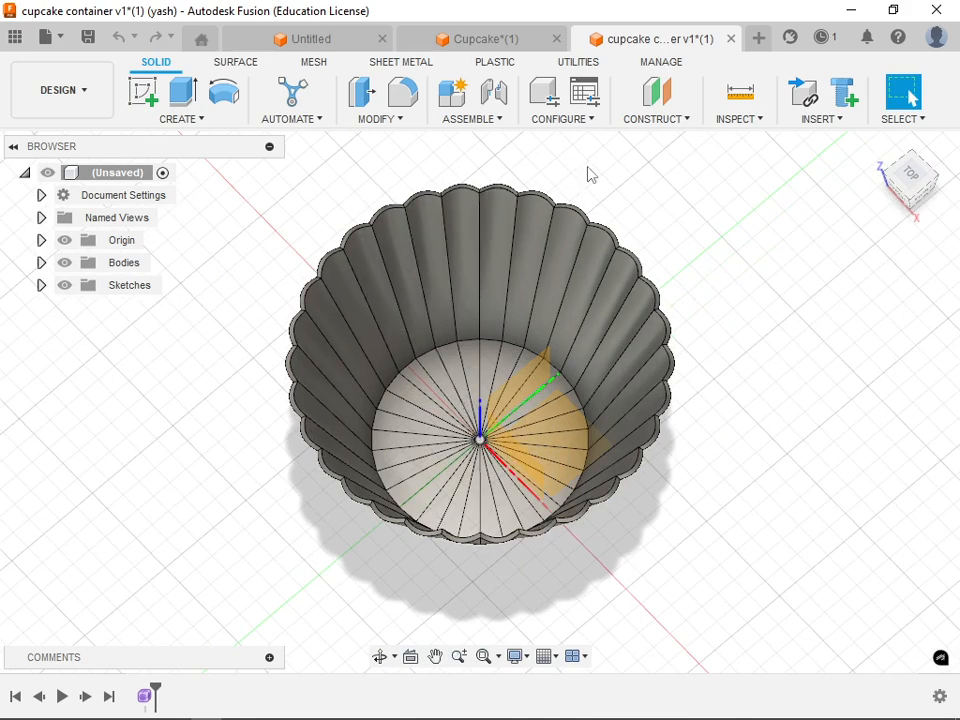
Return to the Cupcake folder in Google Drive and check which Google account is signed in.
key(alt+Tab)
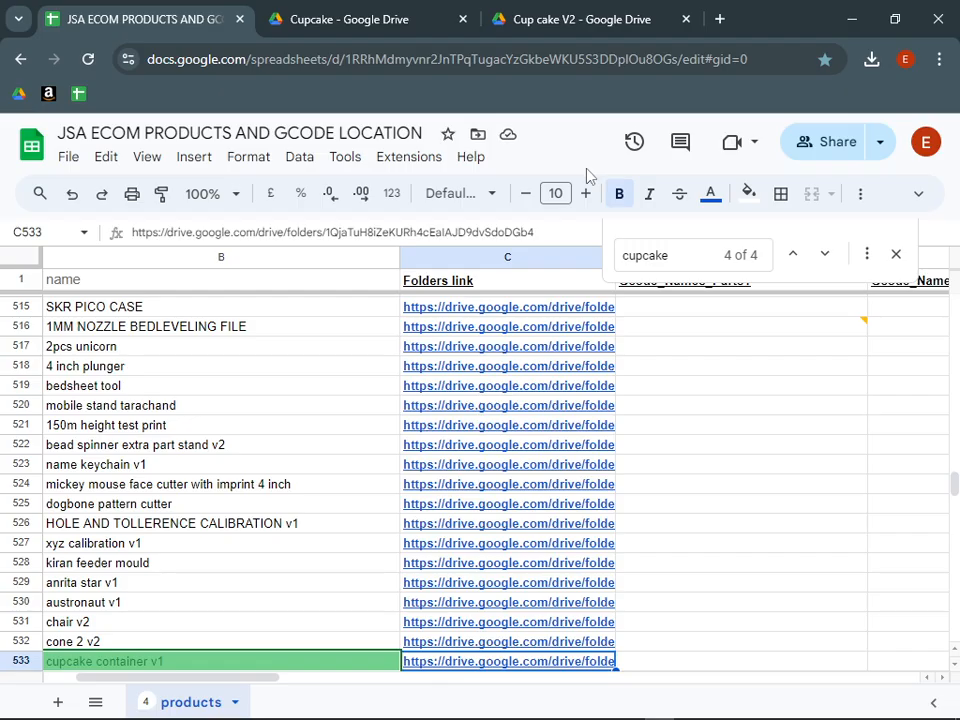
click(362, 23)
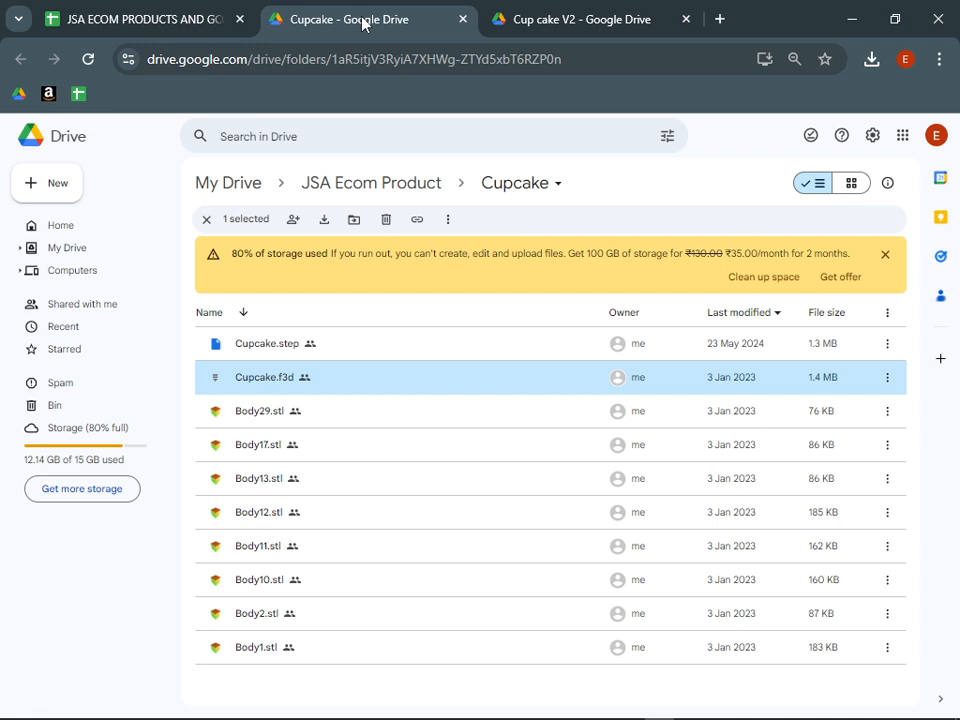
click(324, 141)
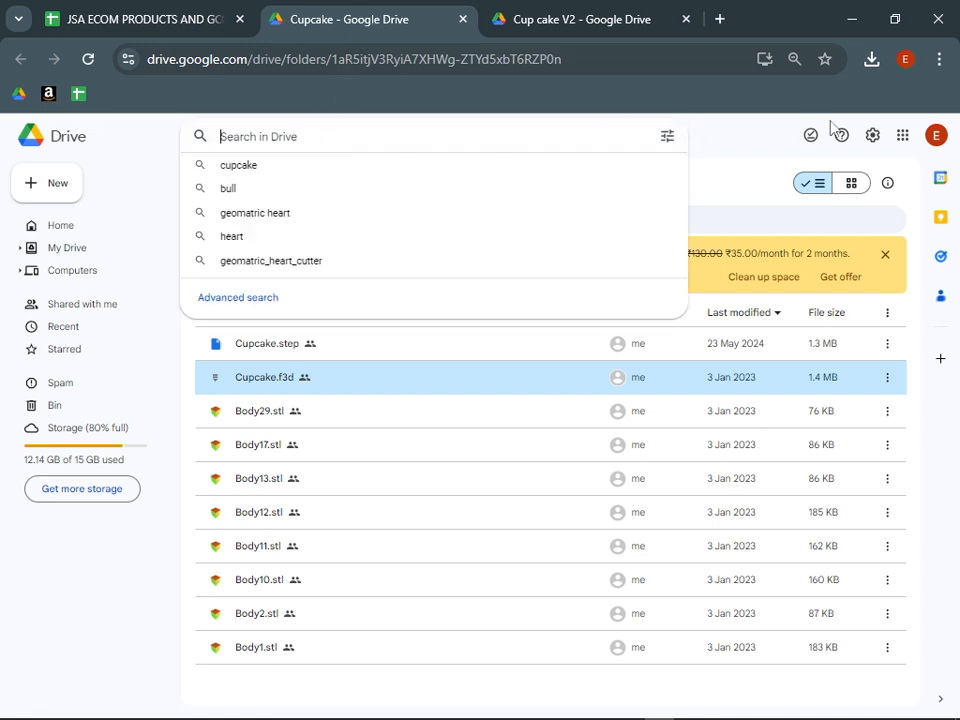
click(936, 137)
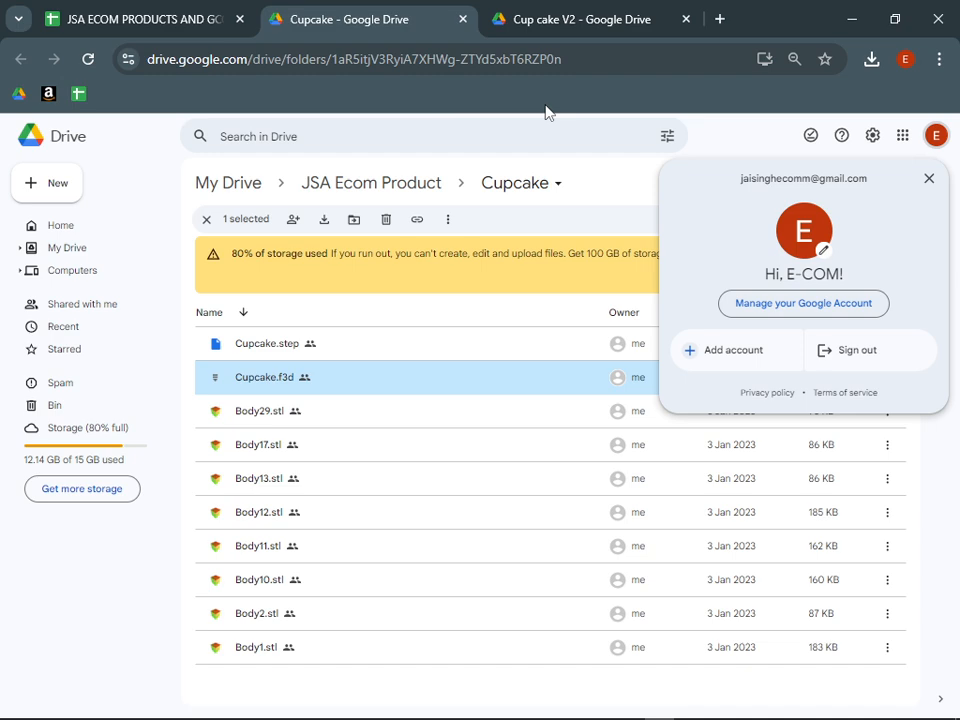
click(397, 141)
click(935, 137)
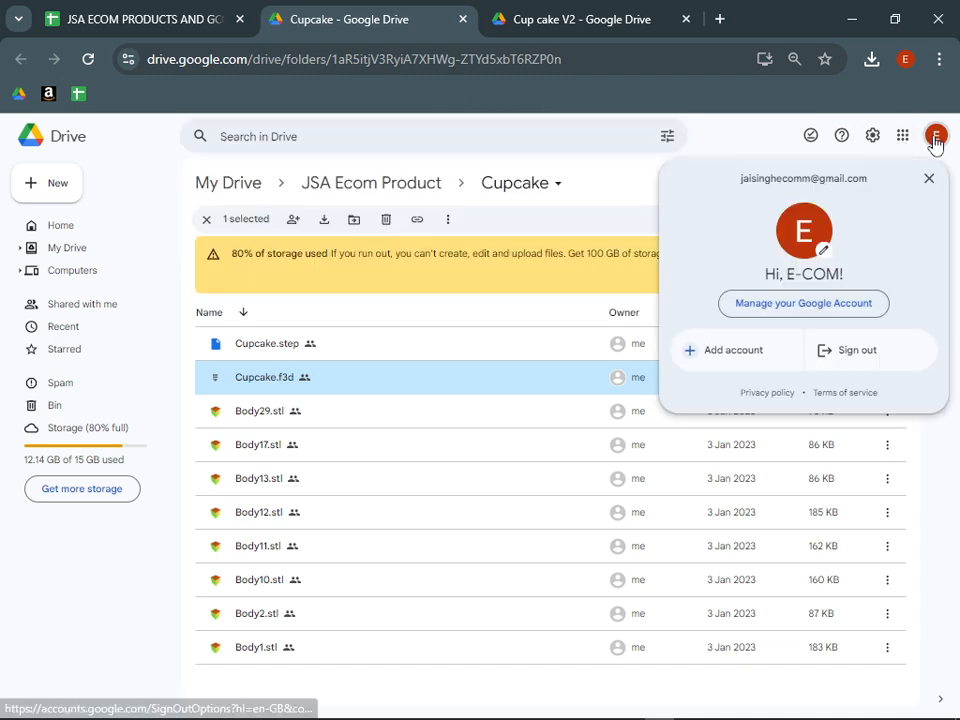
Switch from the E-COM browser profile to the colleague's profile with its own Drive bookmark and open its My Drive.
click(904, 60)
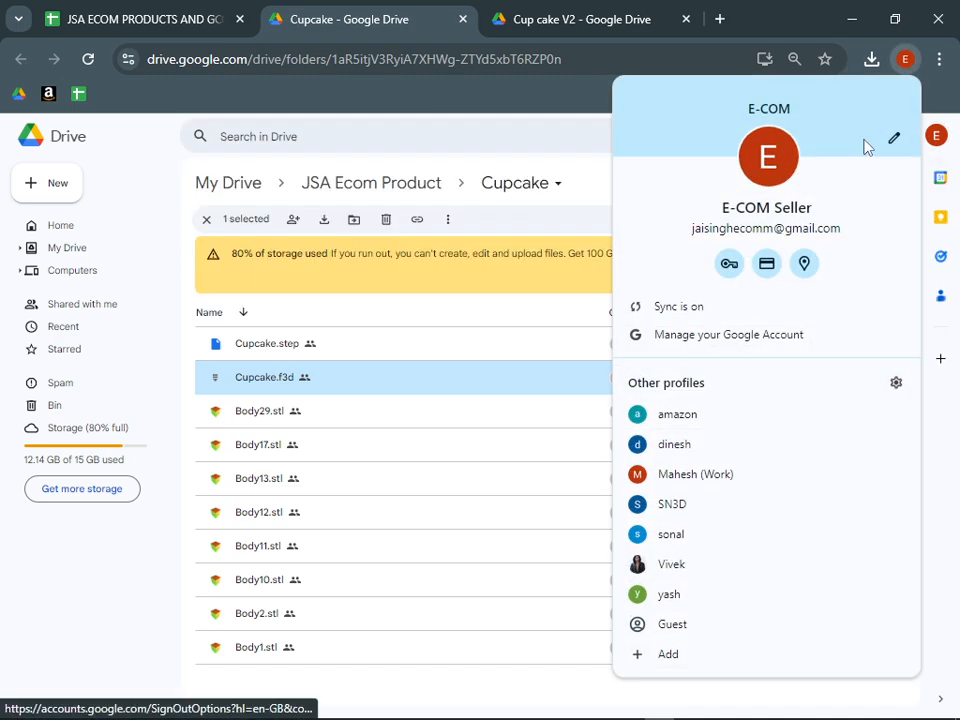
click(675, 454)
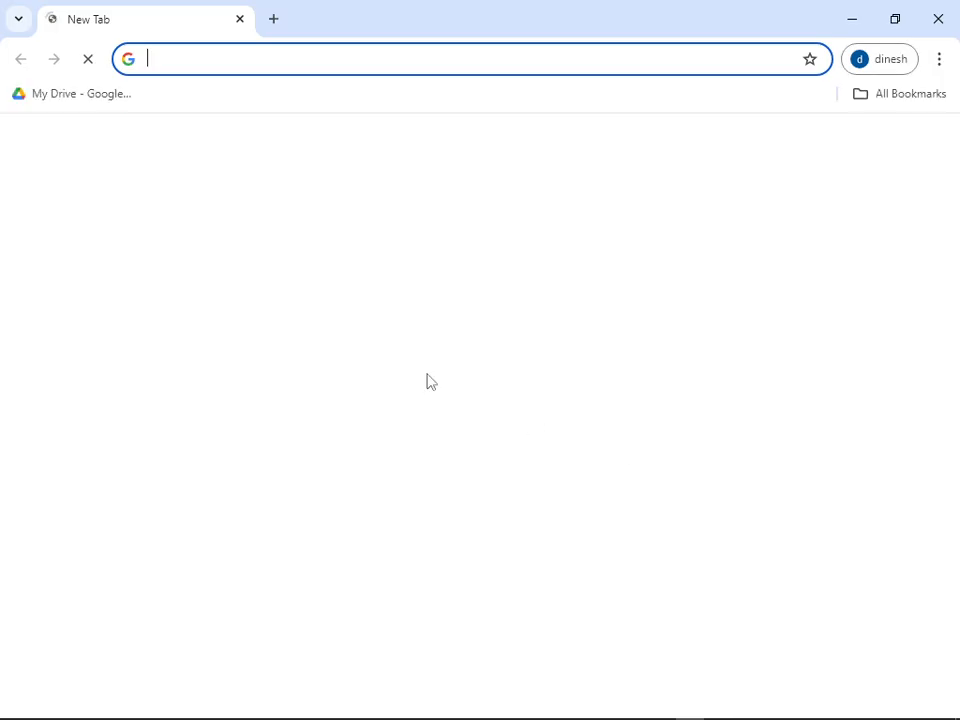
click(72, 94)
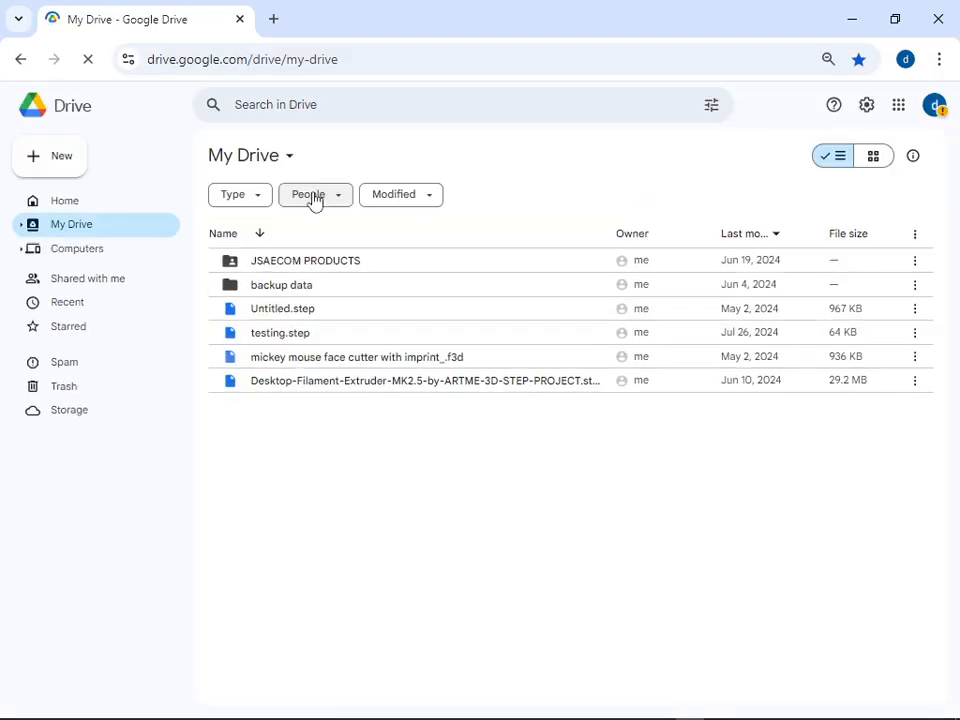
Search this Drive for "cupcake" and open the cupcake container v1 folder.
click(314, 109)
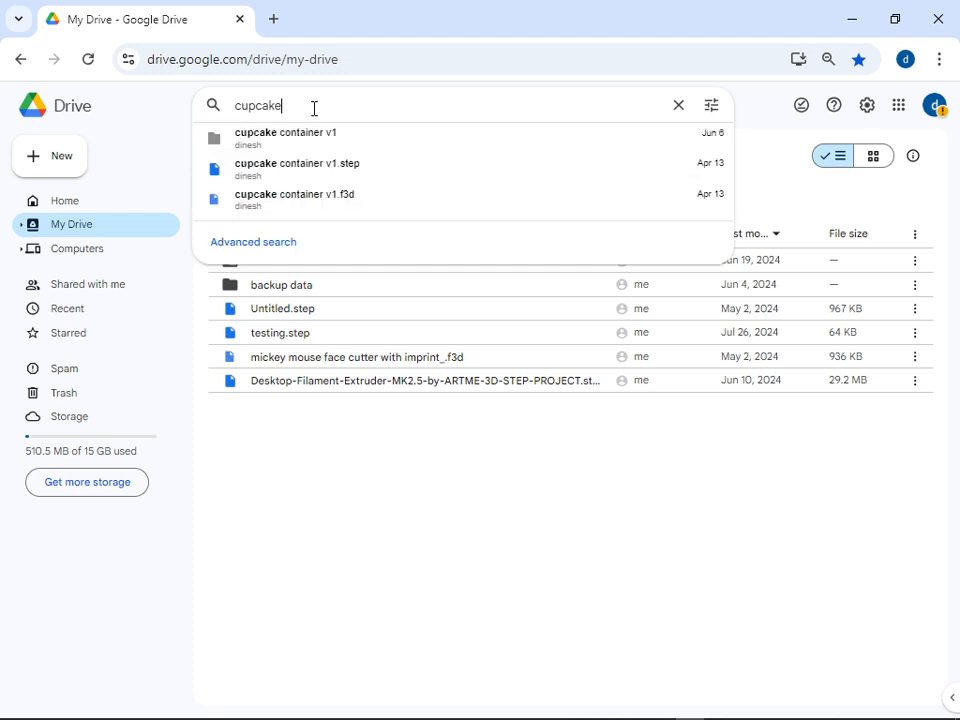
key(Down)
key(Down)
key(Down)
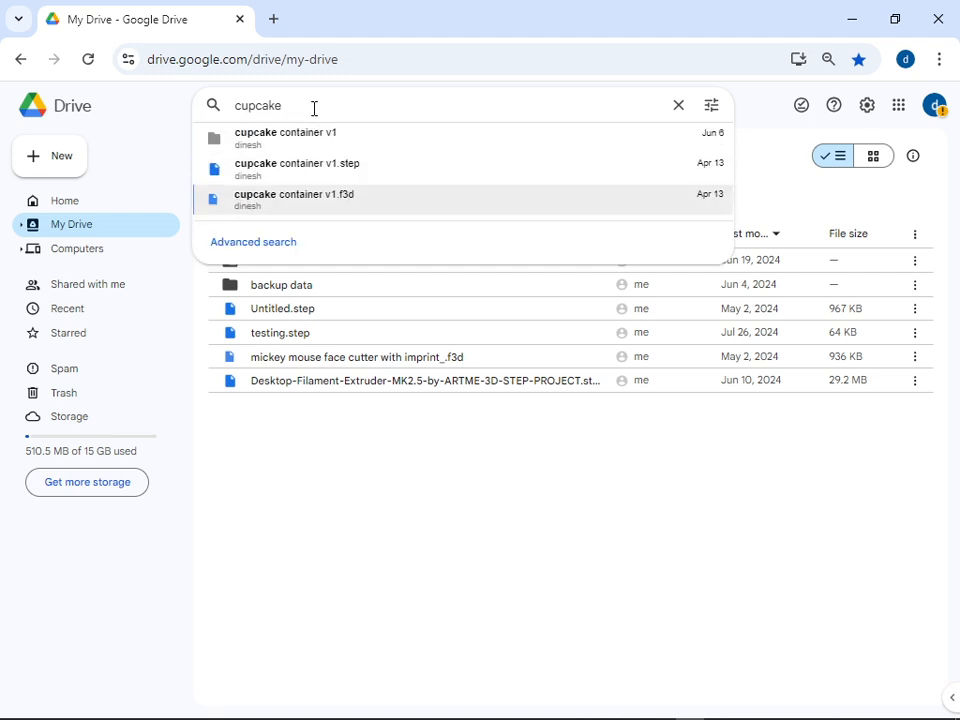
key(Up)
key(Up)
key(Up)
key(Down)
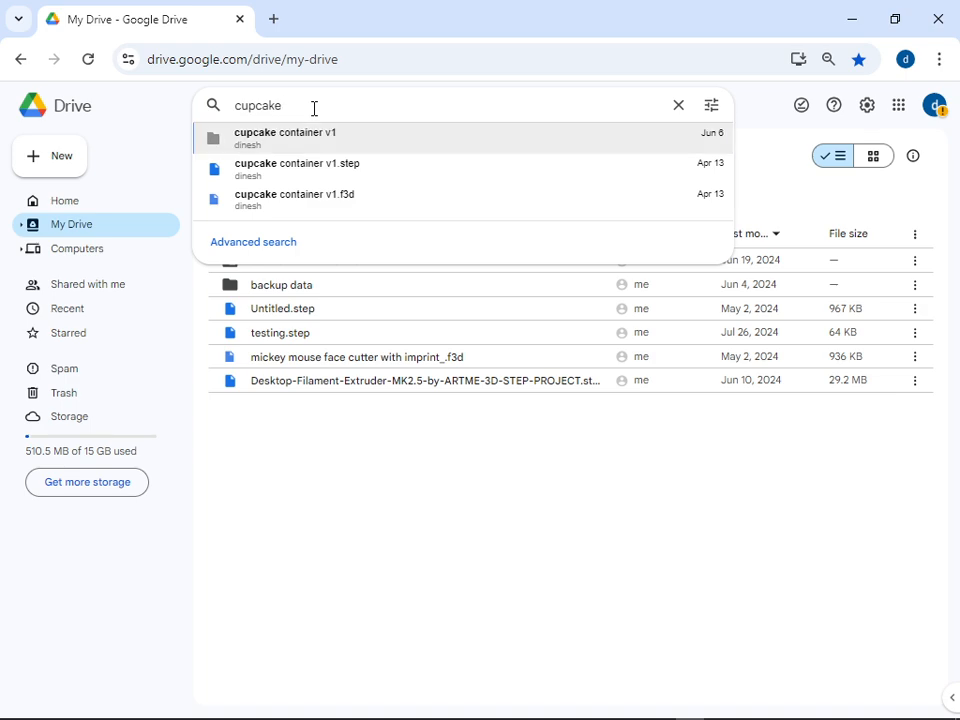
key(Return)
click(314, 106)
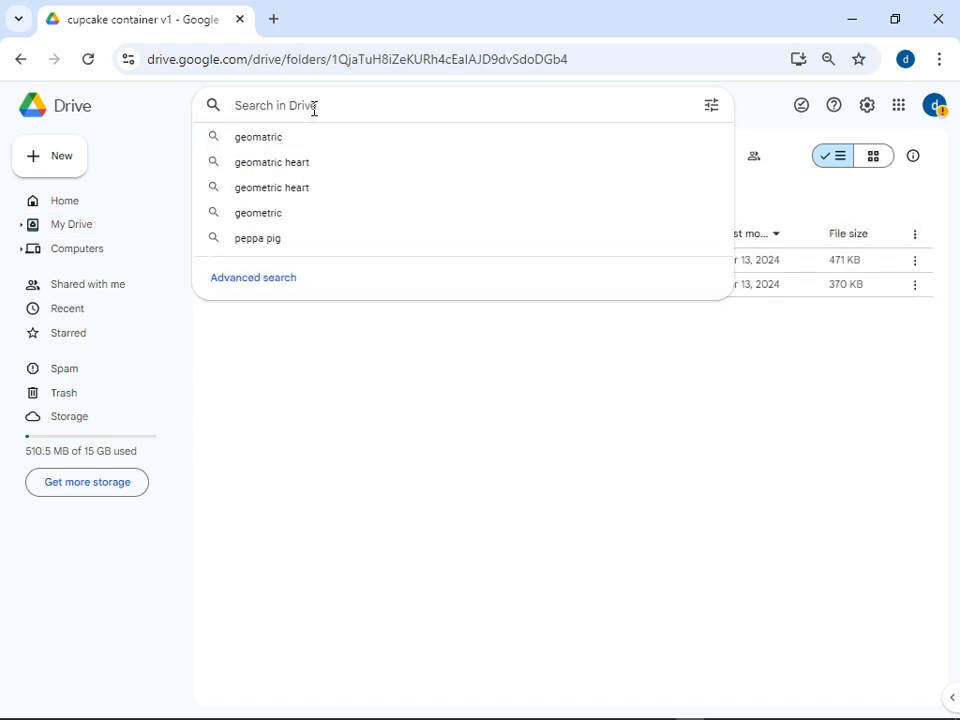
click(589, 479)
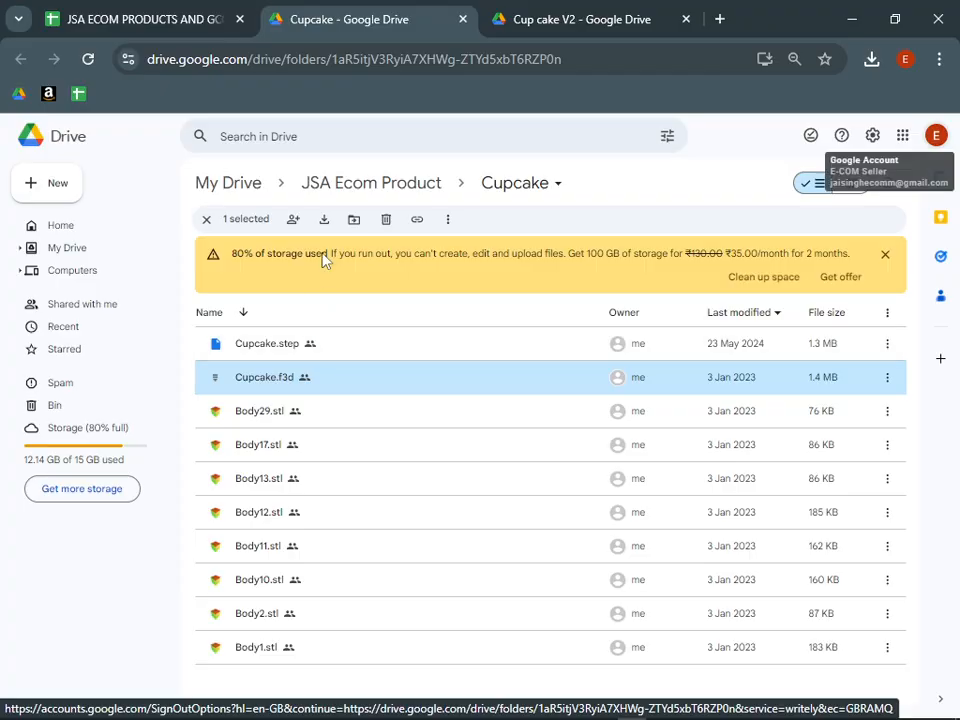
Back in the E-COM profile's Drive, search for "cupcake" and examine the matching folders, design files and their locations.
click(311, 132)
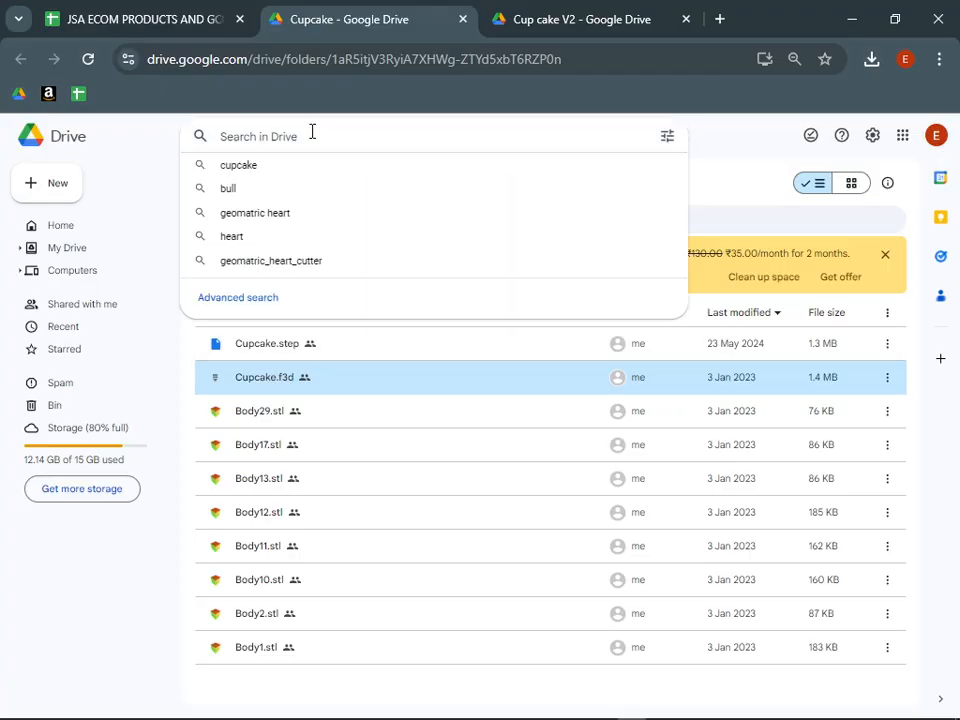
text(cupcake)
key(Return)
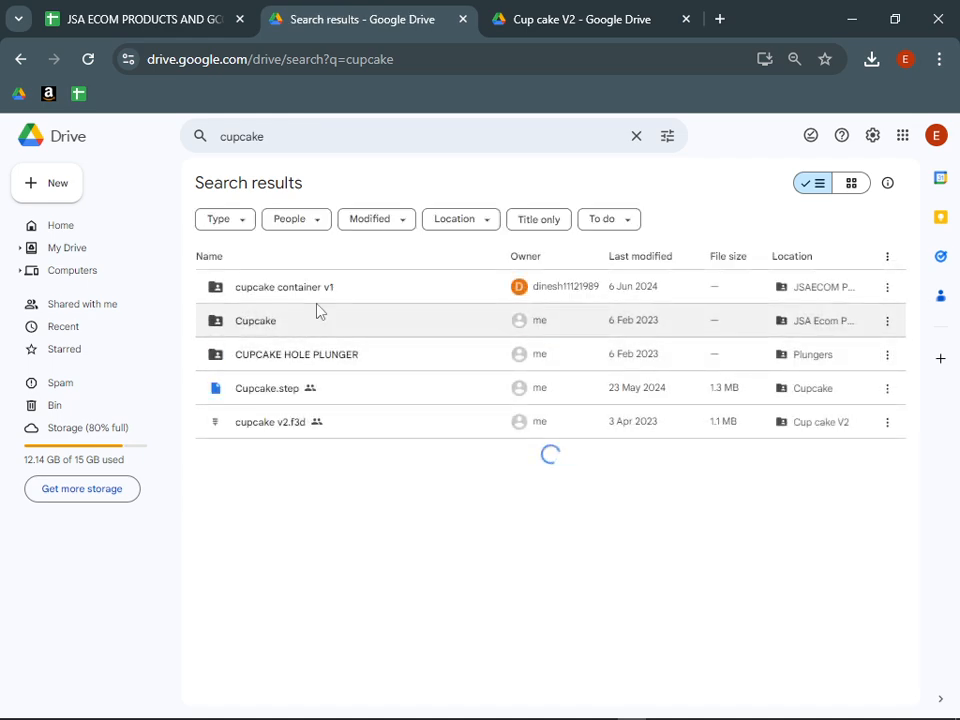
click(282, 292)
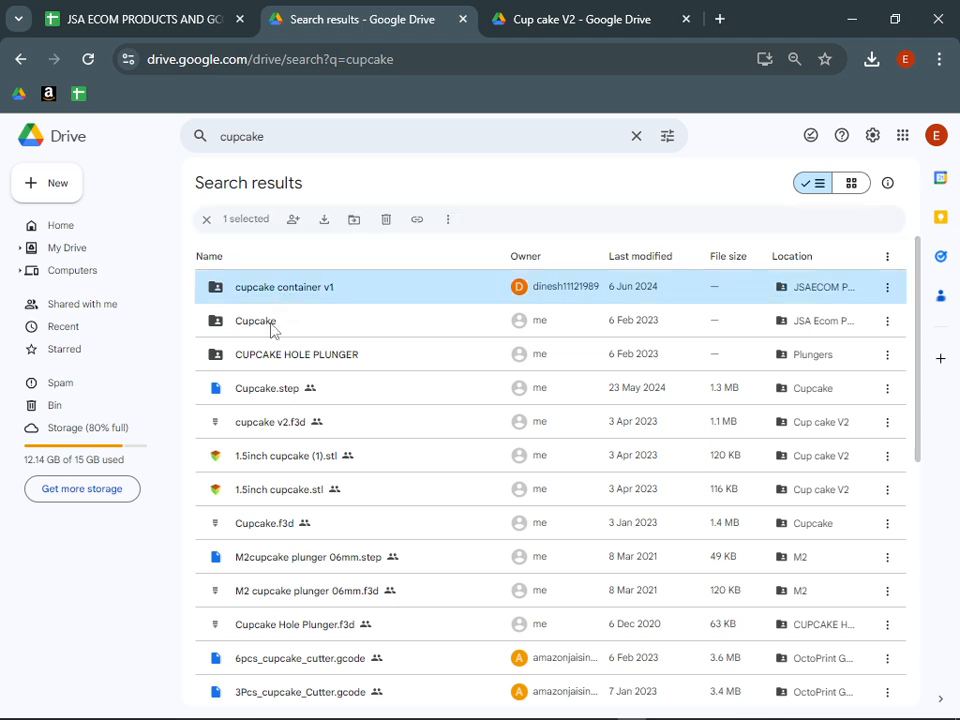
click(272, 328)
click(296, 362)
click(295, 388)
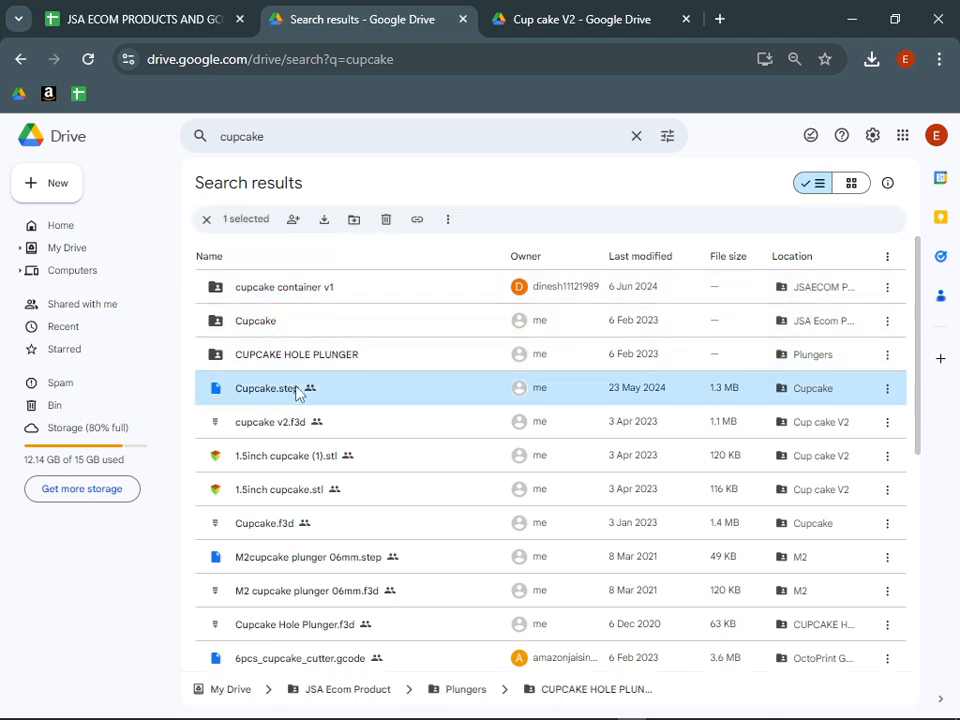
click(291, 428)
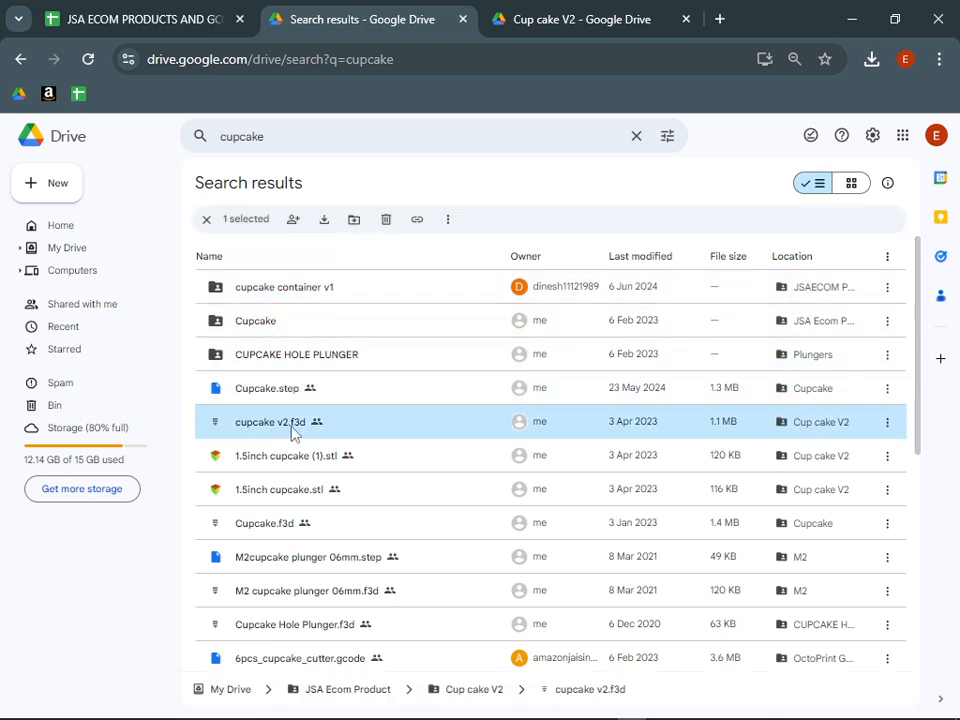
scroll(291, 428, down, 6)
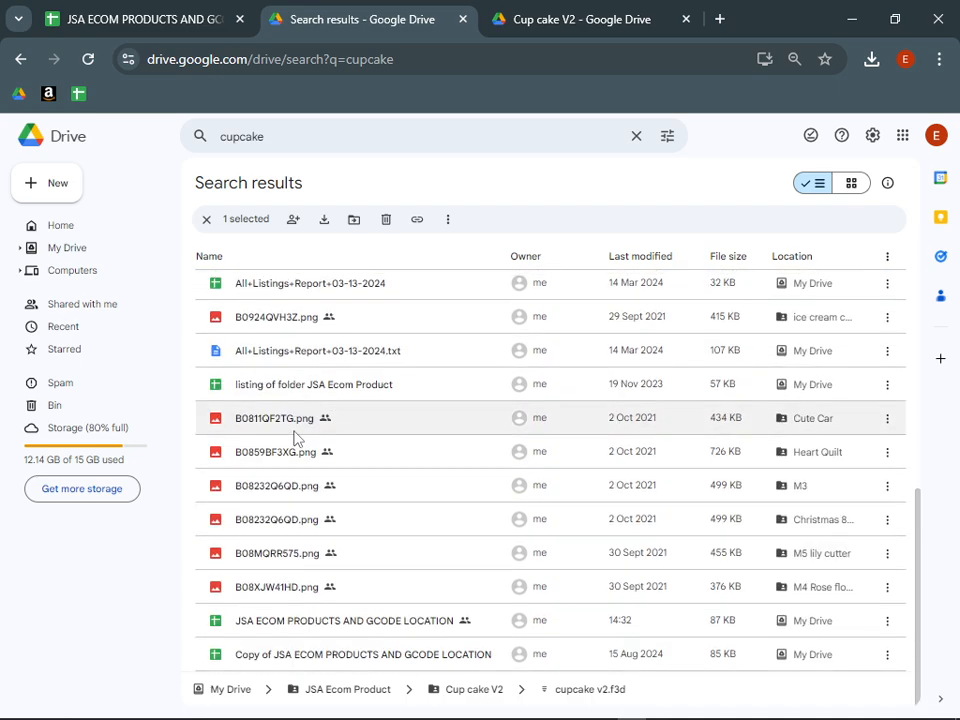
scroll(296, 440, up, 6)
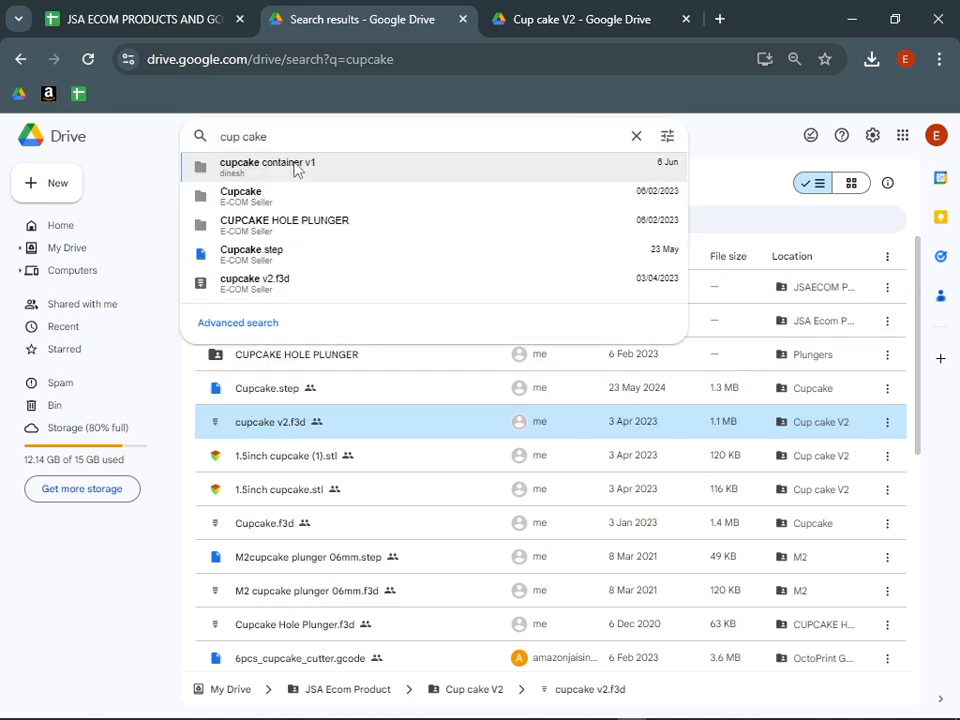
Search the E-COM Drive for "cup cake" and open the Cup cake V2 folder to check its cupcake v2.f3d file.
key(Return)
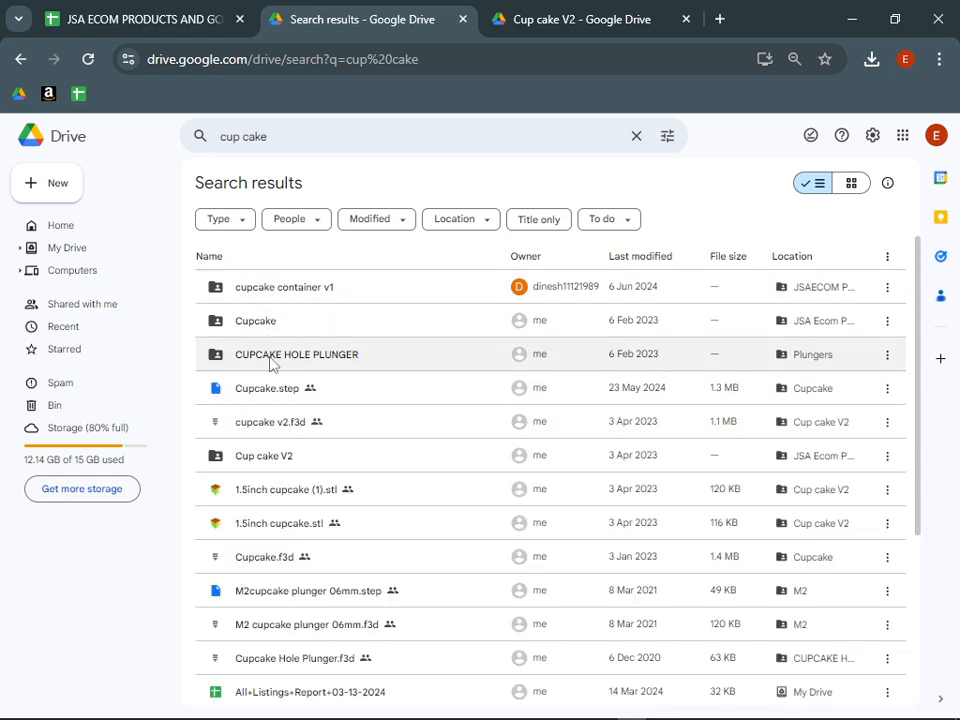
click(240, 463)
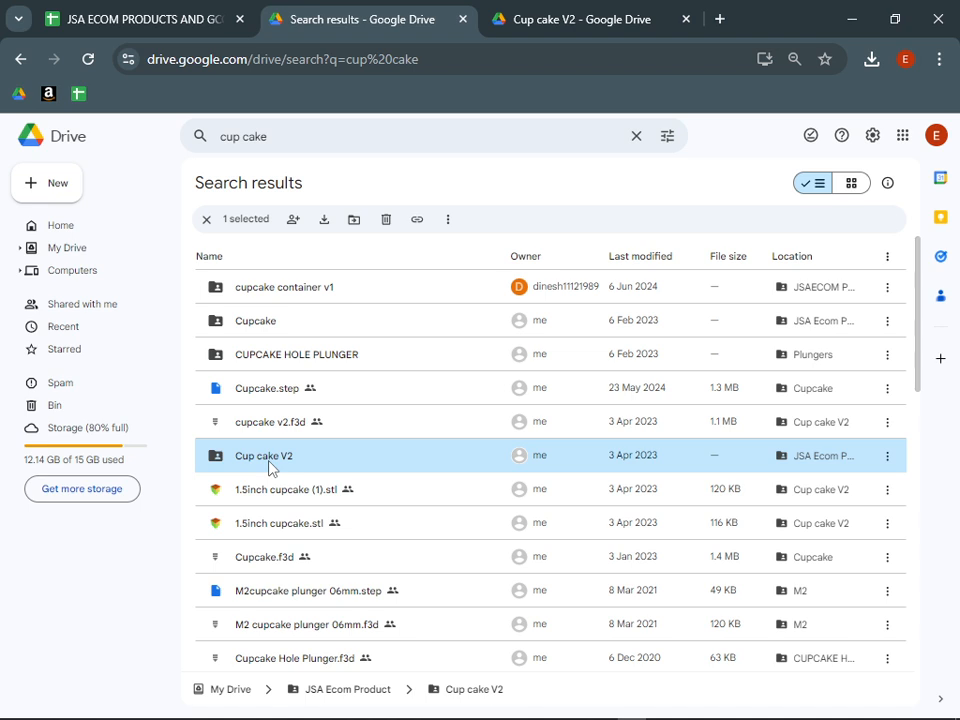
double_click(268, 464)
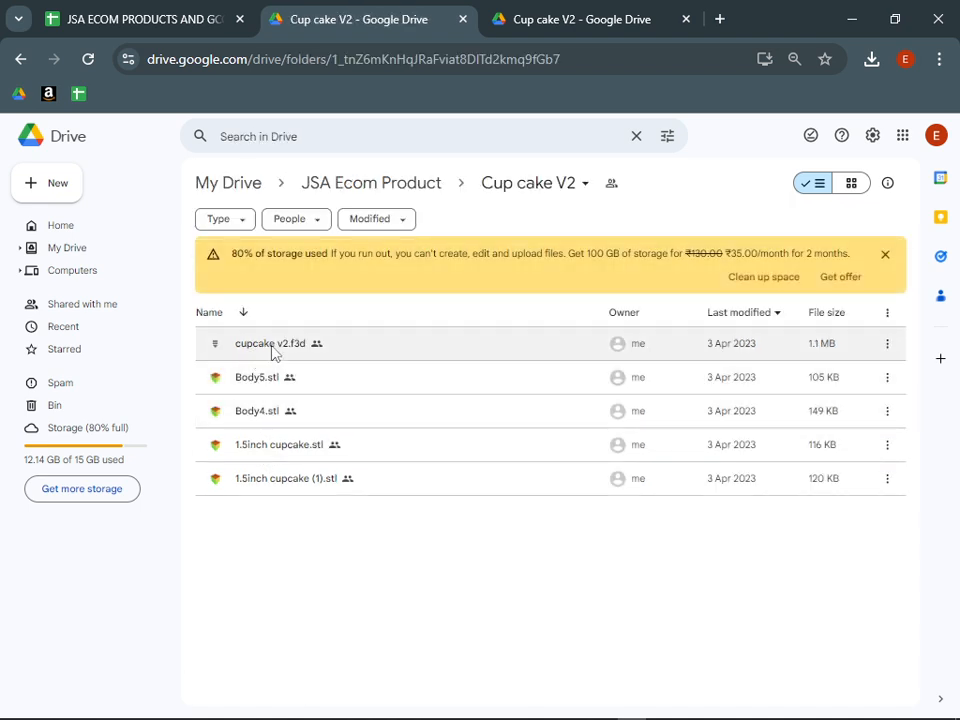
right_click(272, 347)
click(250, 485)
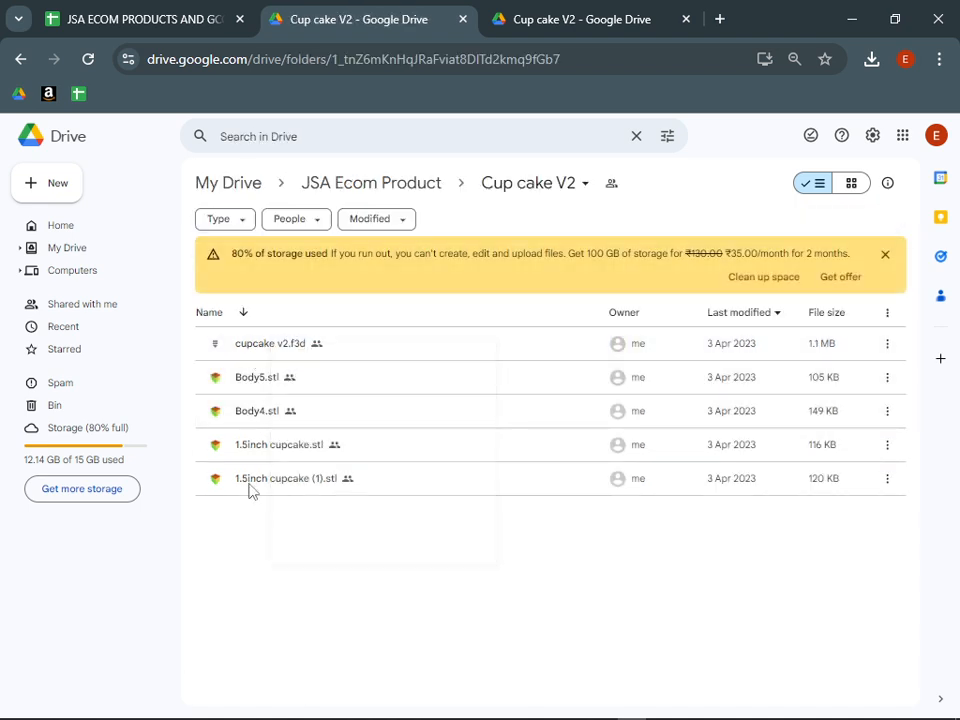
Switch to Fusion and open cupcake v2.f3d from the computer's Downloads folder.
key(alt+Tab)
key(alt+Tab)
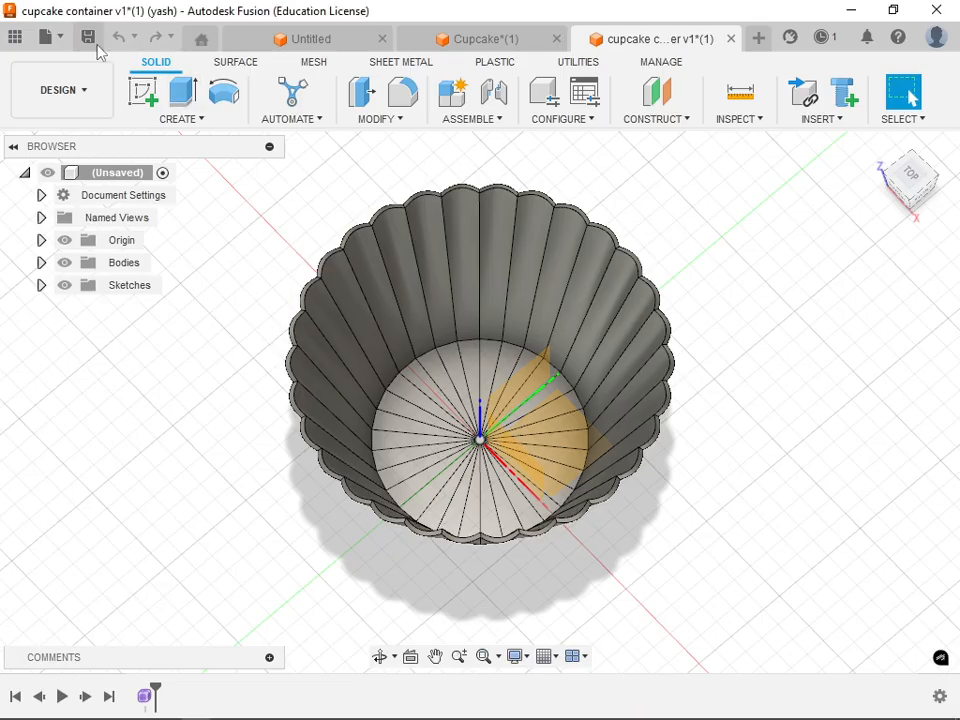
click(46, 37)
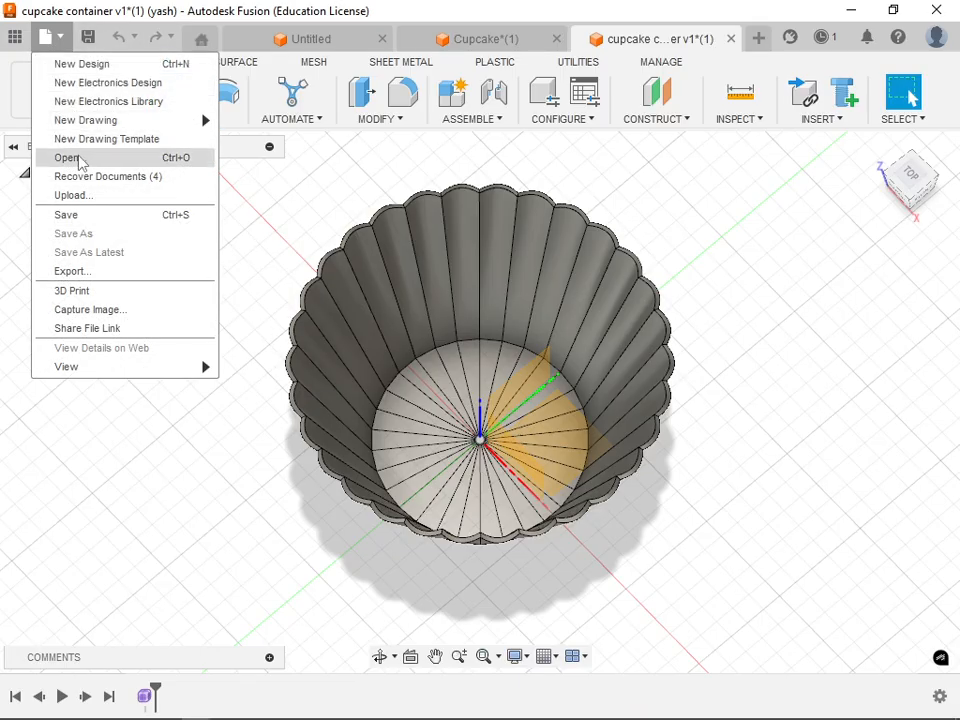
click(70, 156)
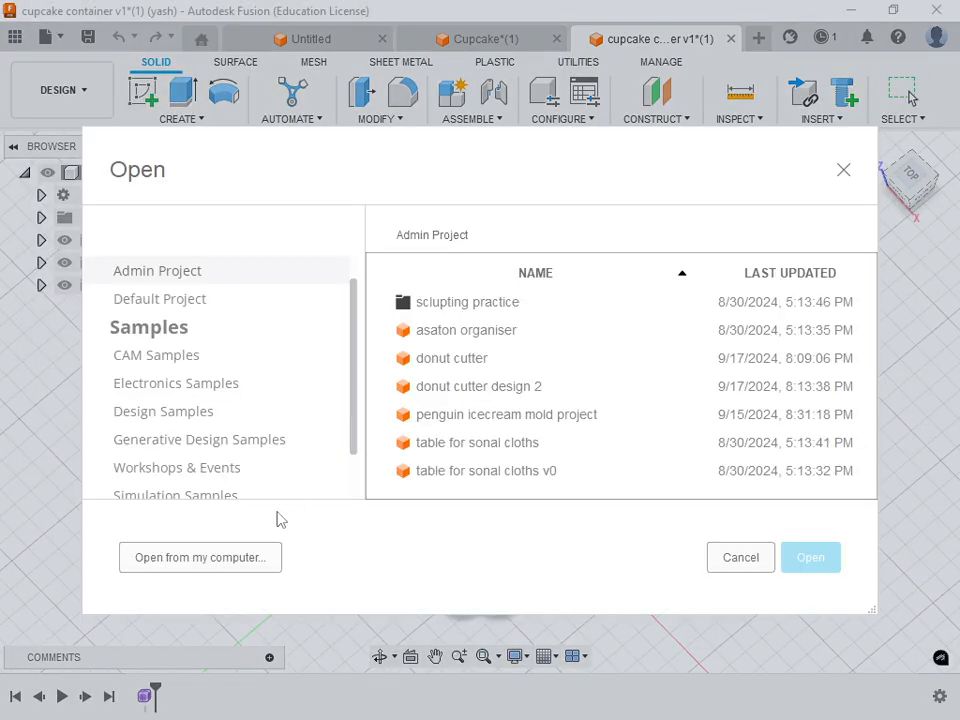
click(253, 552)
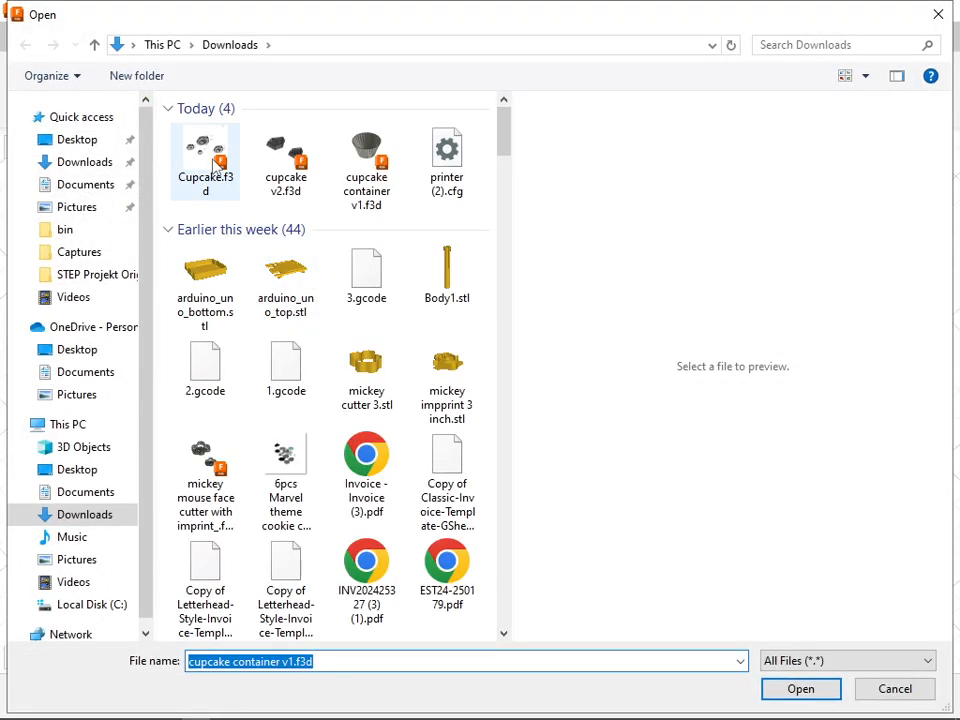
double_click(292, 203)
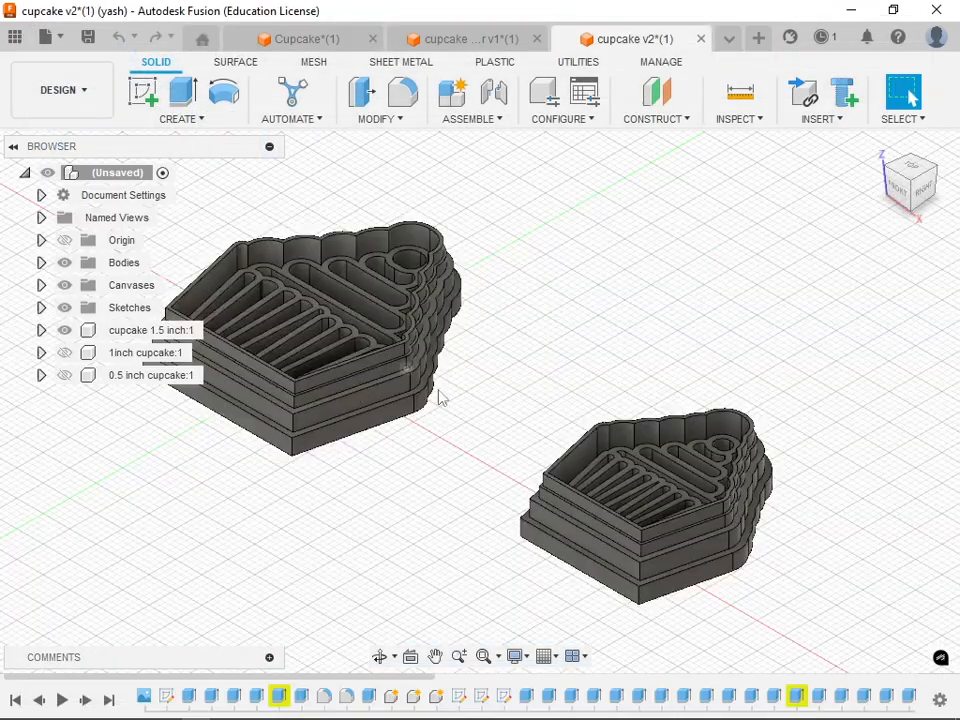
Inspect the cupcake v2 cutters upright in the top view to compare their shapes.
shift+middle_drag(420, 377, 450, 440)
click(912, 183)
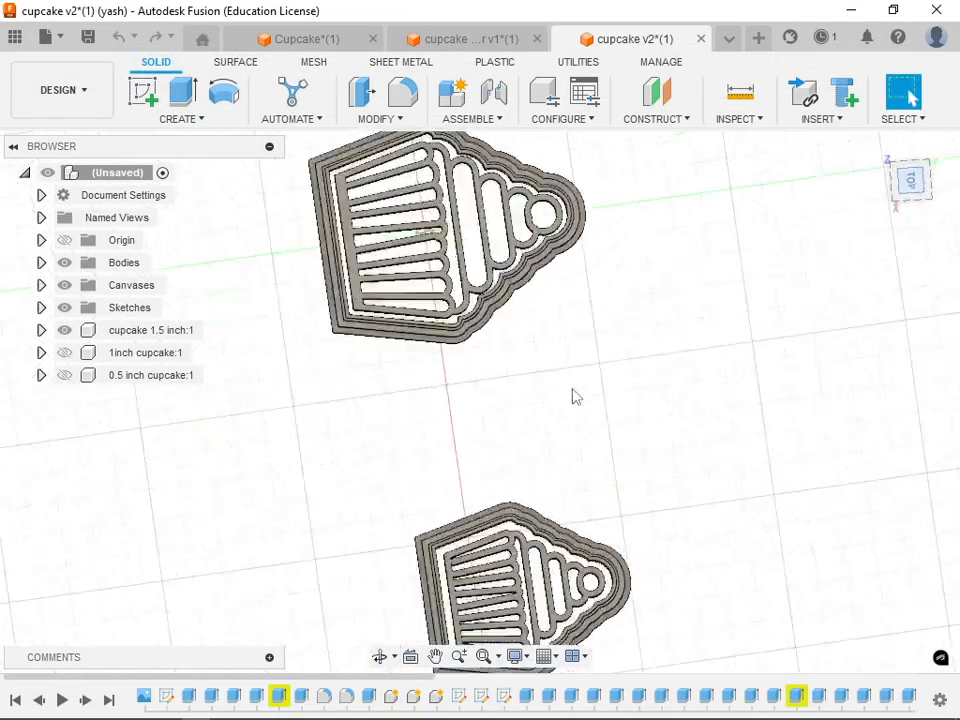
click(930, 145)
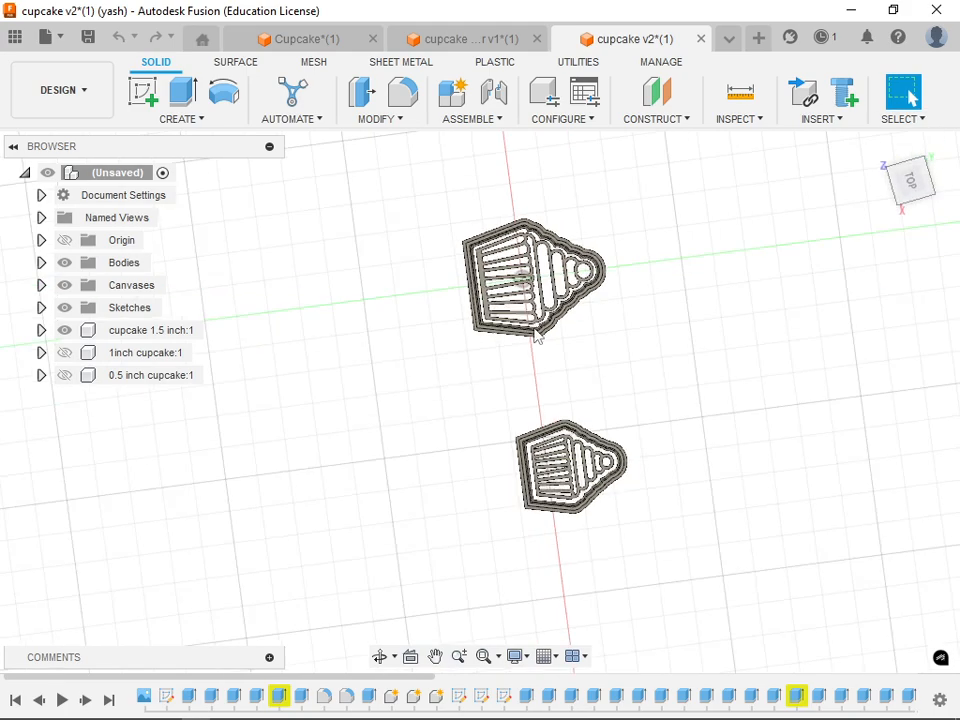
scroll(463, 364, up, 3)
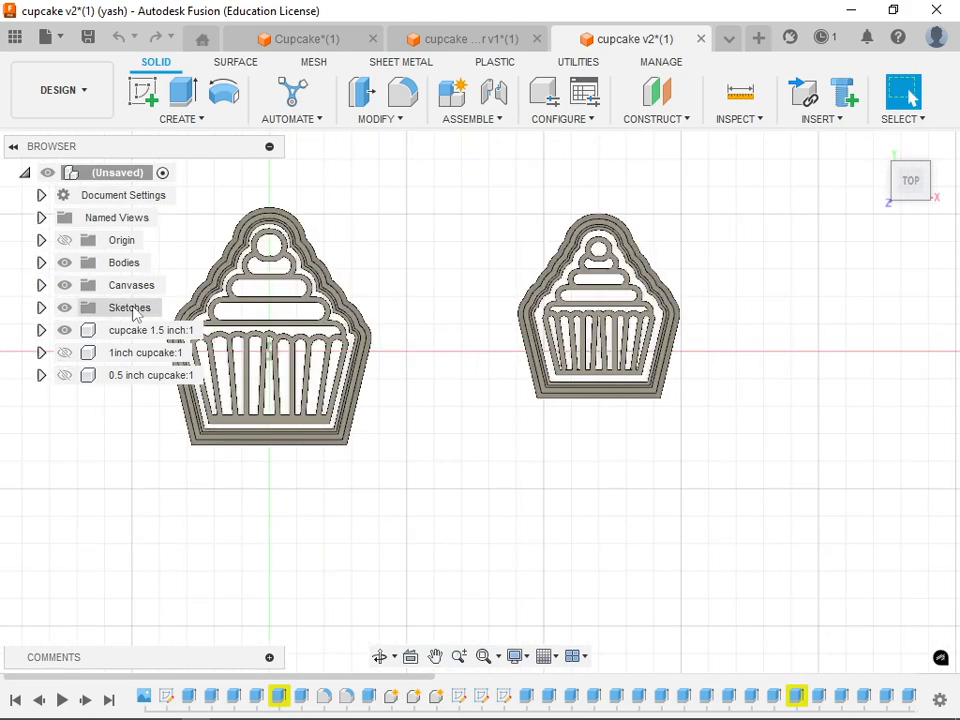
Make the 1inch cupcake component visible and select it to highlight its cutter in the model.
click(66, 353)
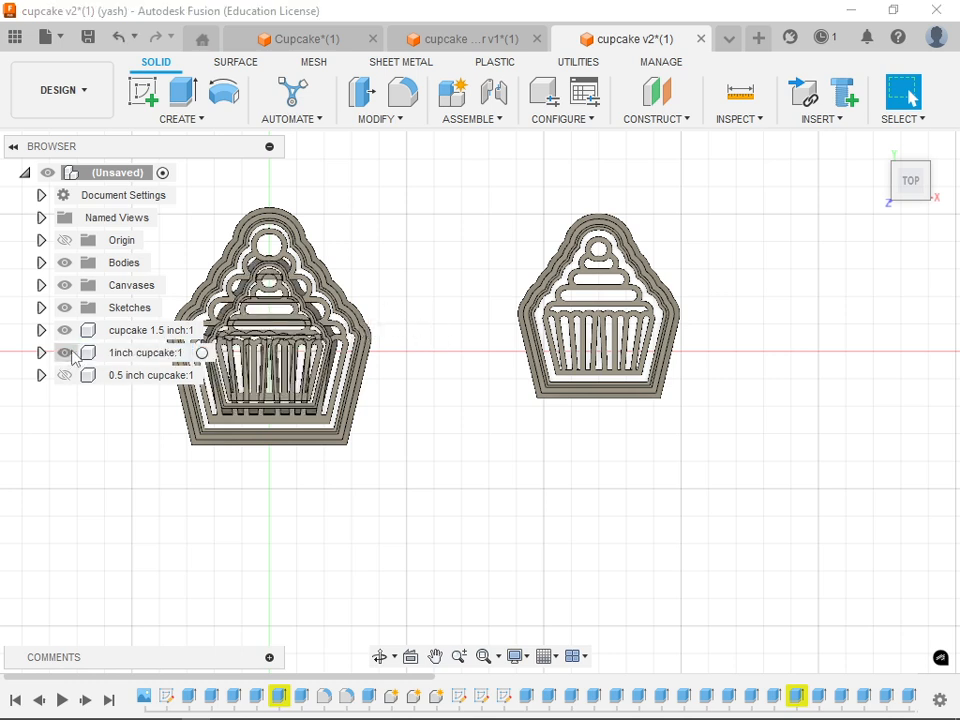
click(75, 371)
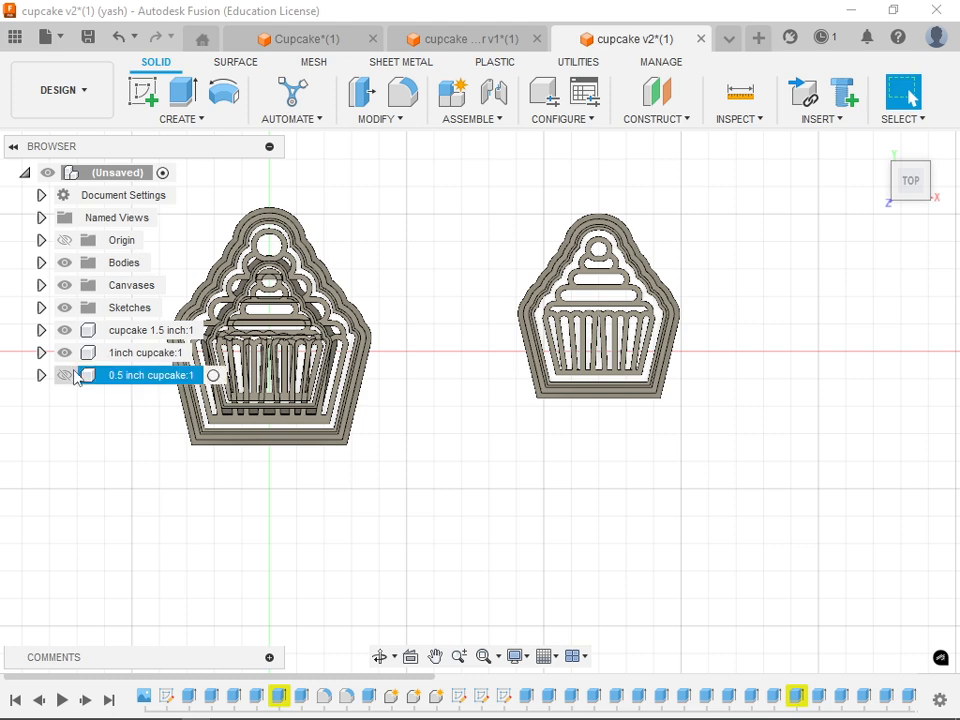
click(124, 353)
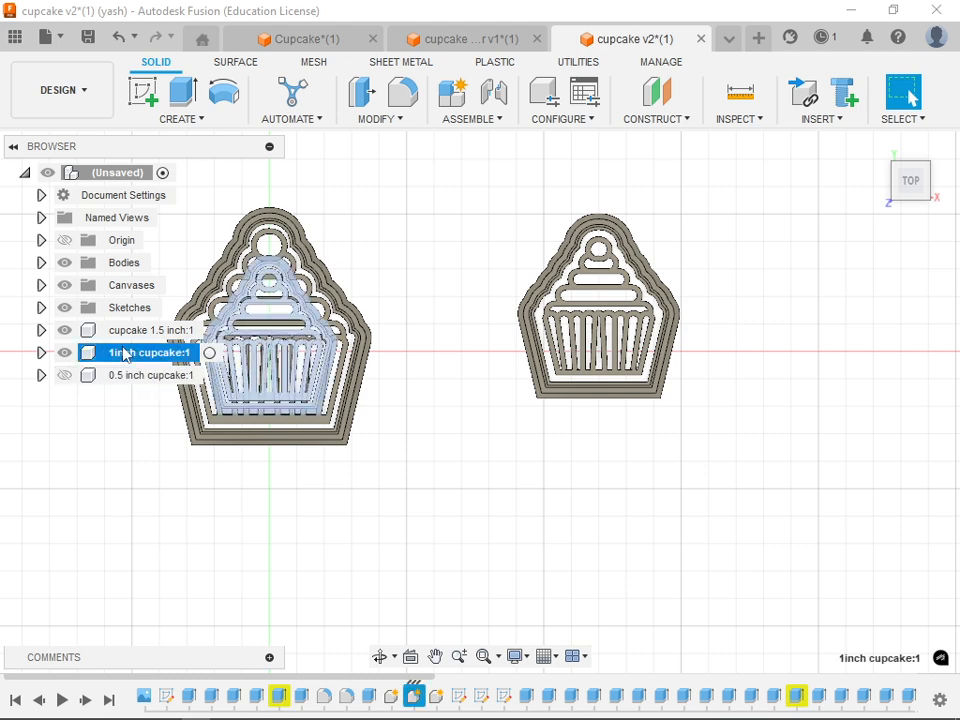
Move the 1inch cupcake component 32.944 mm in X and 20.313 mm in Y, clear of the large cutter.
click(376, 119)
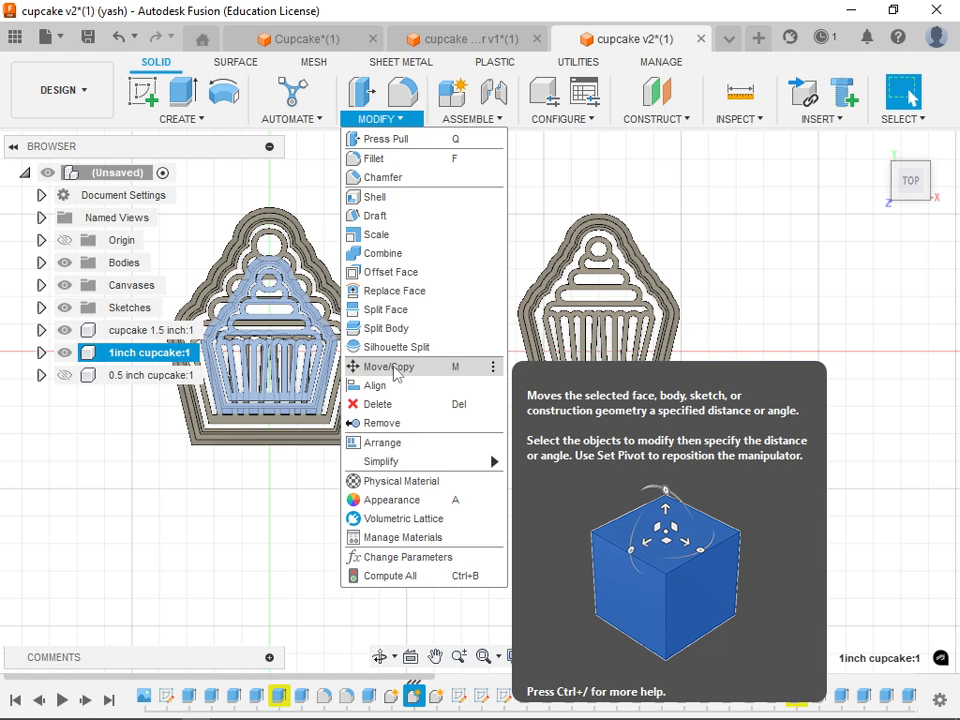
click(395, 368)
drag(290, 322, 487, 207)
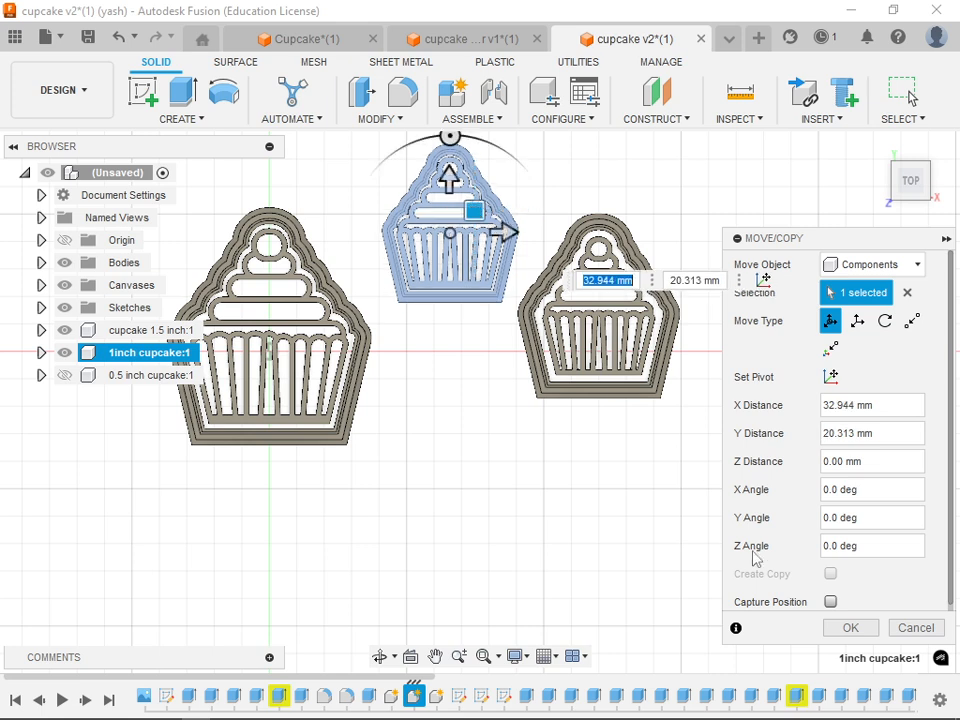
click(852, 628)
Make the 0.5 inch cupcake component visible and move it 32.603 mm in X and -20.654 mm in Y.
click(65, 376)
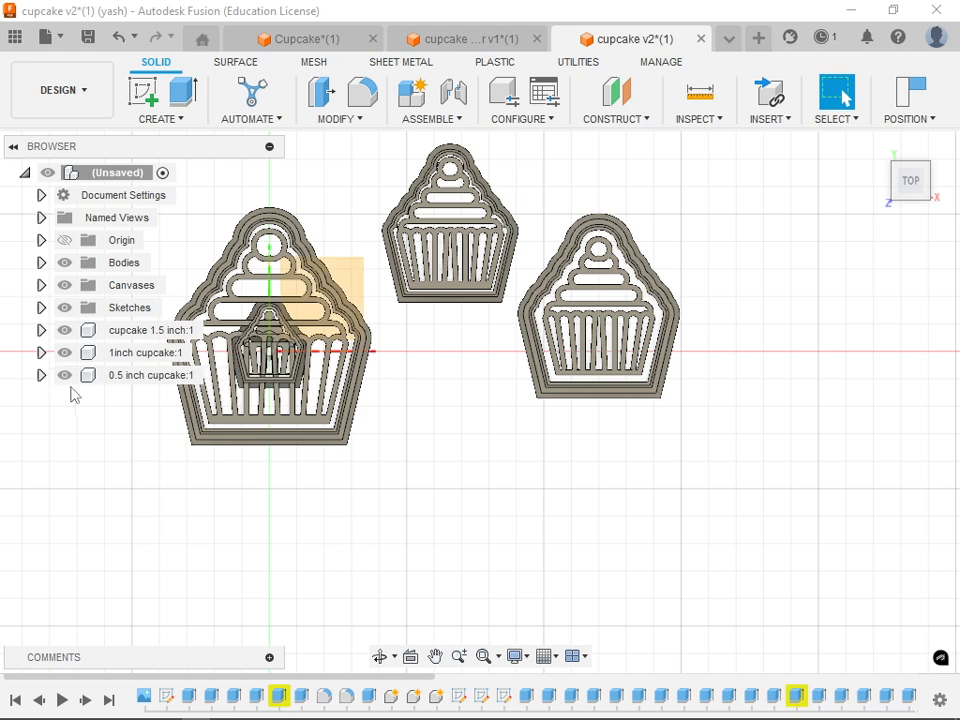
click(132, 382)
right_click(132, 383)
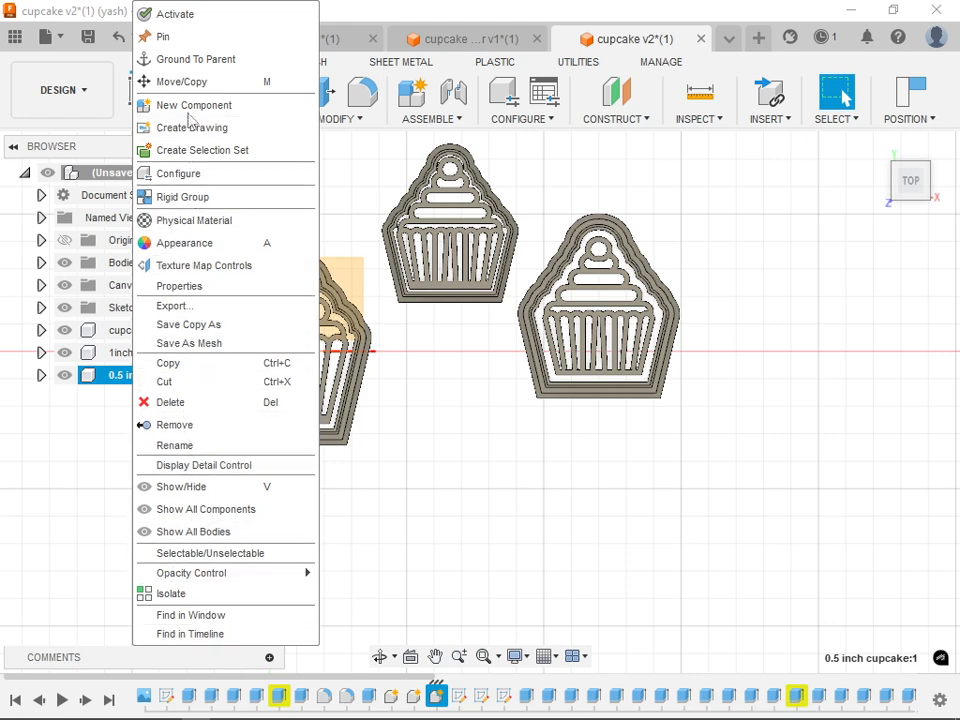
click(188, 82)
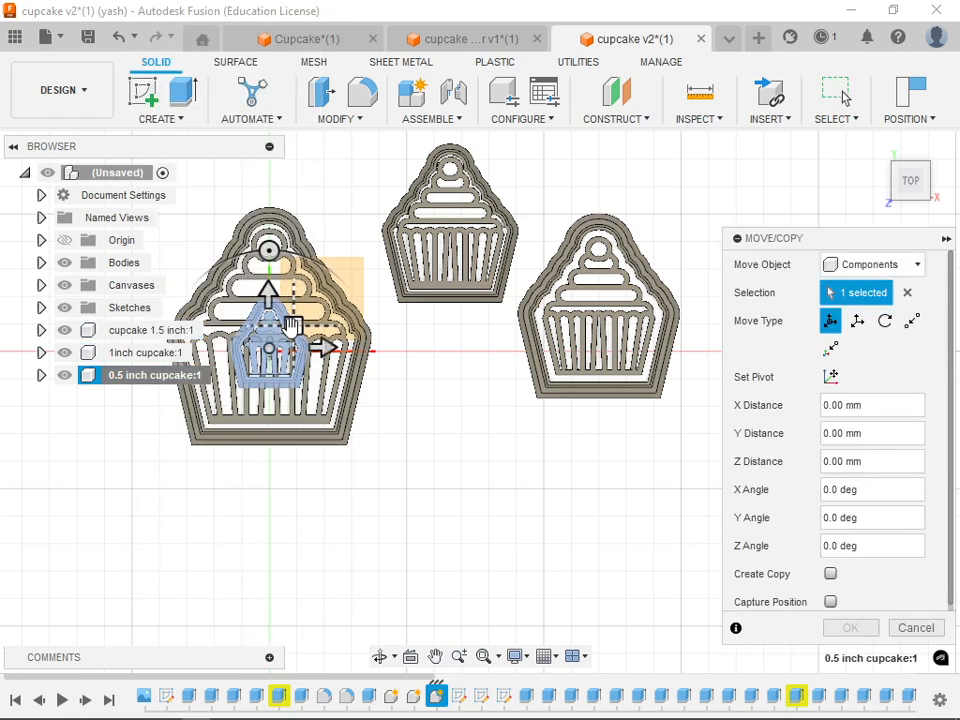
drag(285, 320, 463, 435)
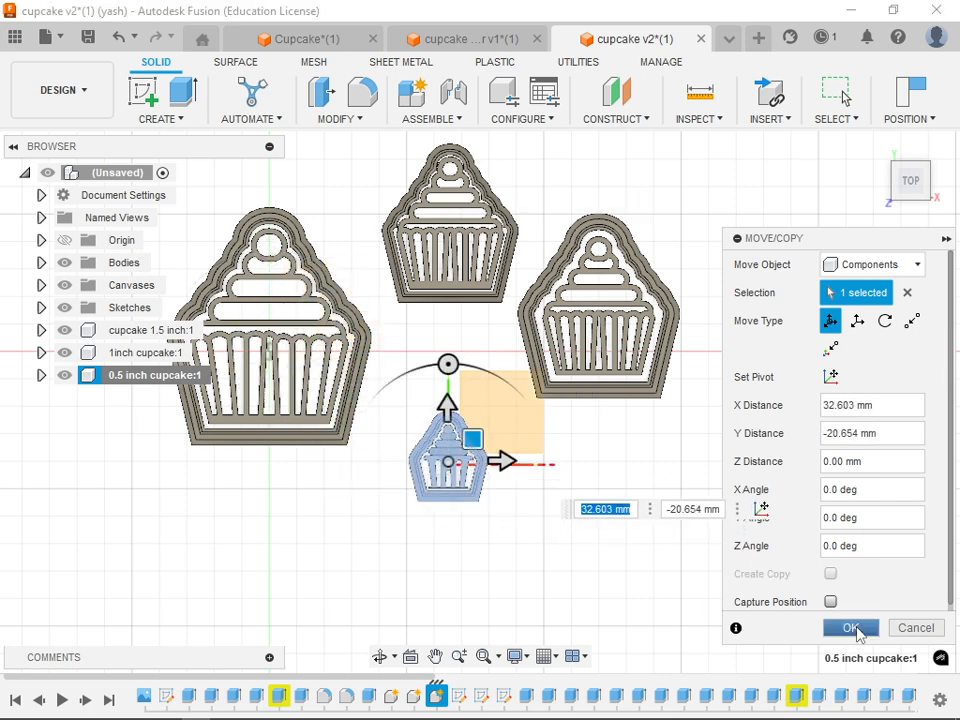
click(850, 628)
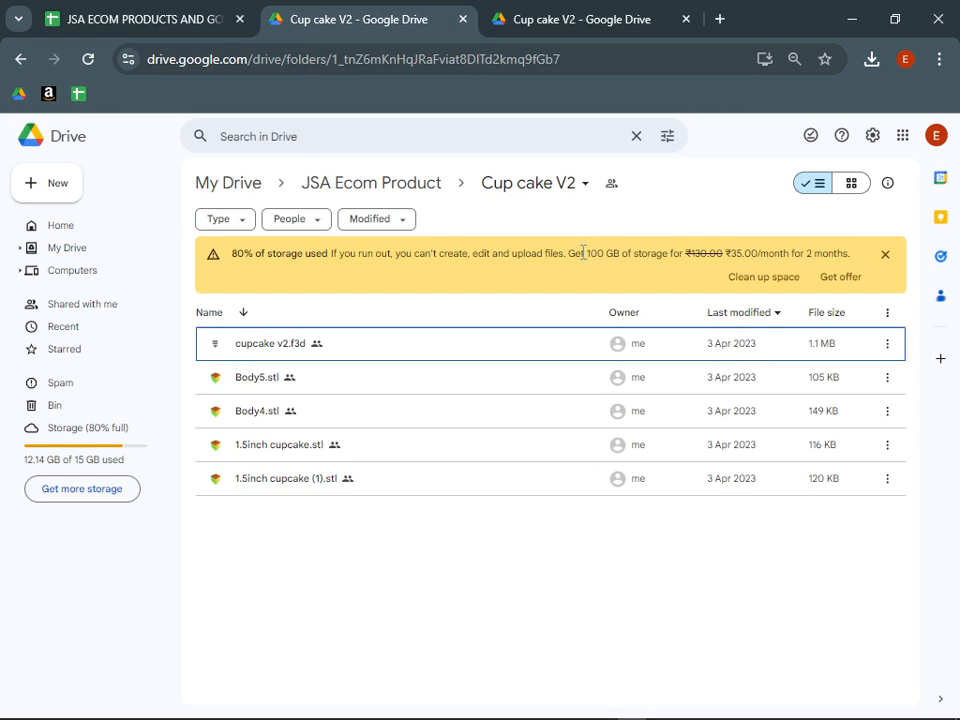
Check the STL files in the Cup cake V2 Drive folder against the cutters in the design.
click(249, 412)
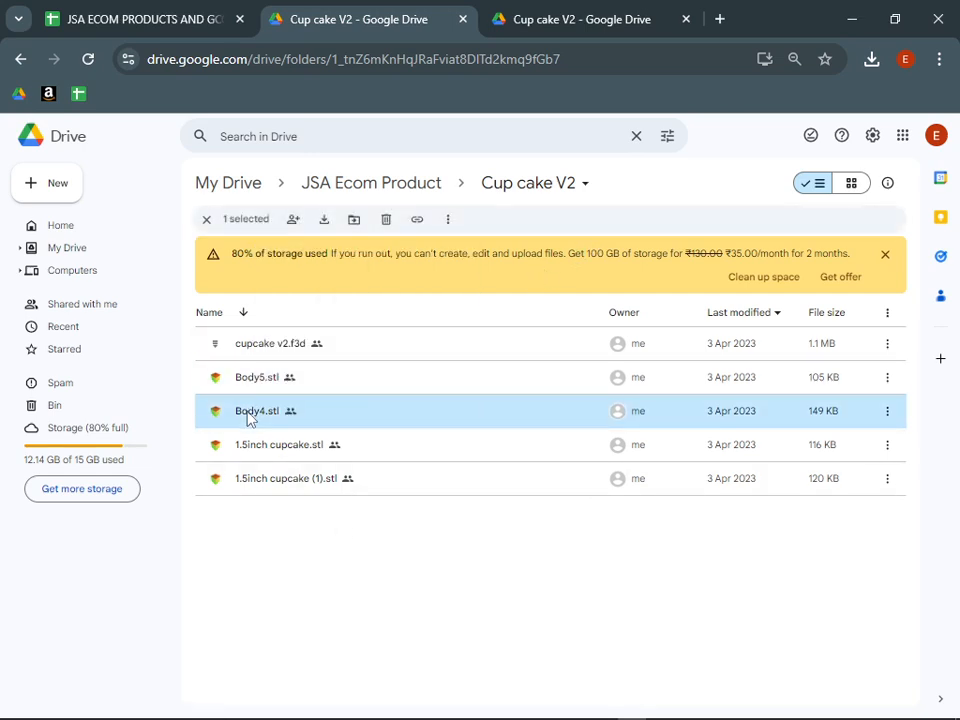
click(251, 450)
click(252, 486)
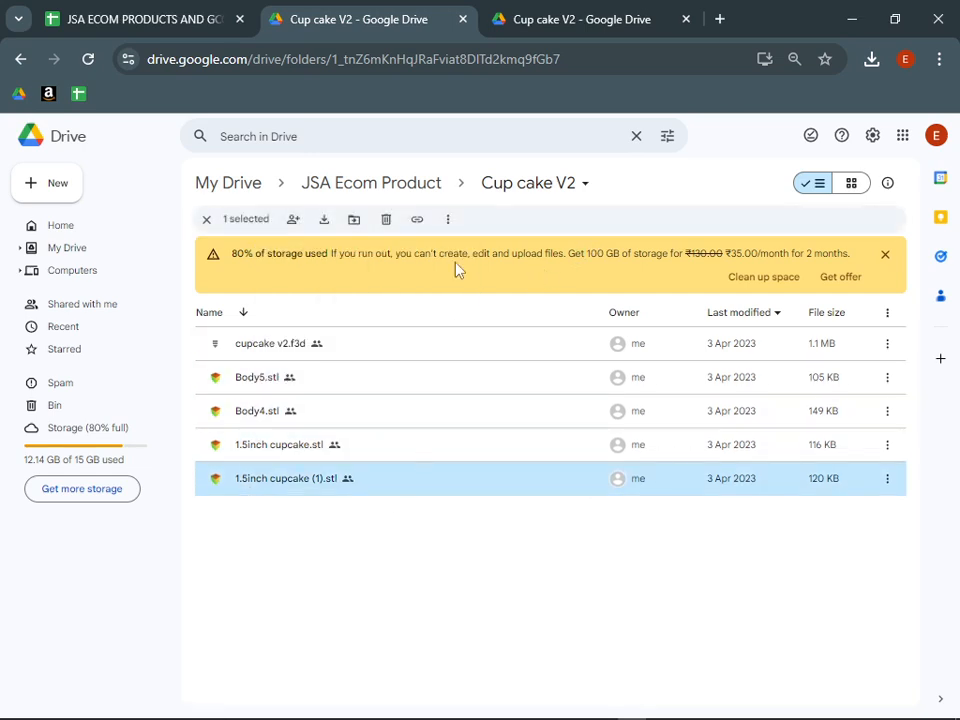
drag(340, 552, 265, 393)
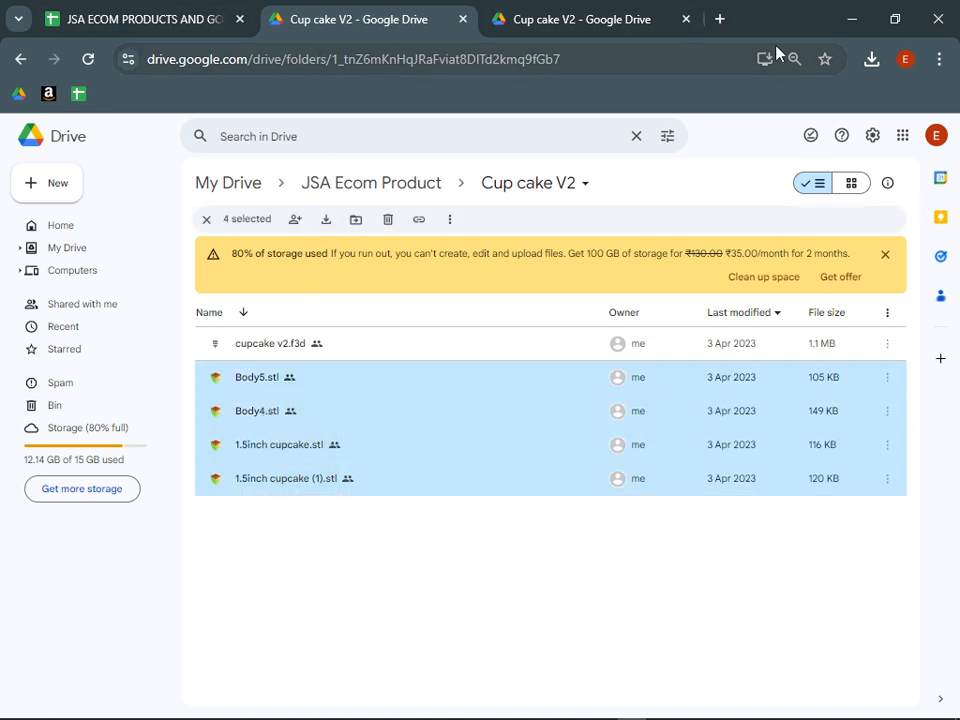
Switch to the SN3D browser profile and view the product images of the Food Shape Cookies cup cake listing on Amazon.
click(900, 59)
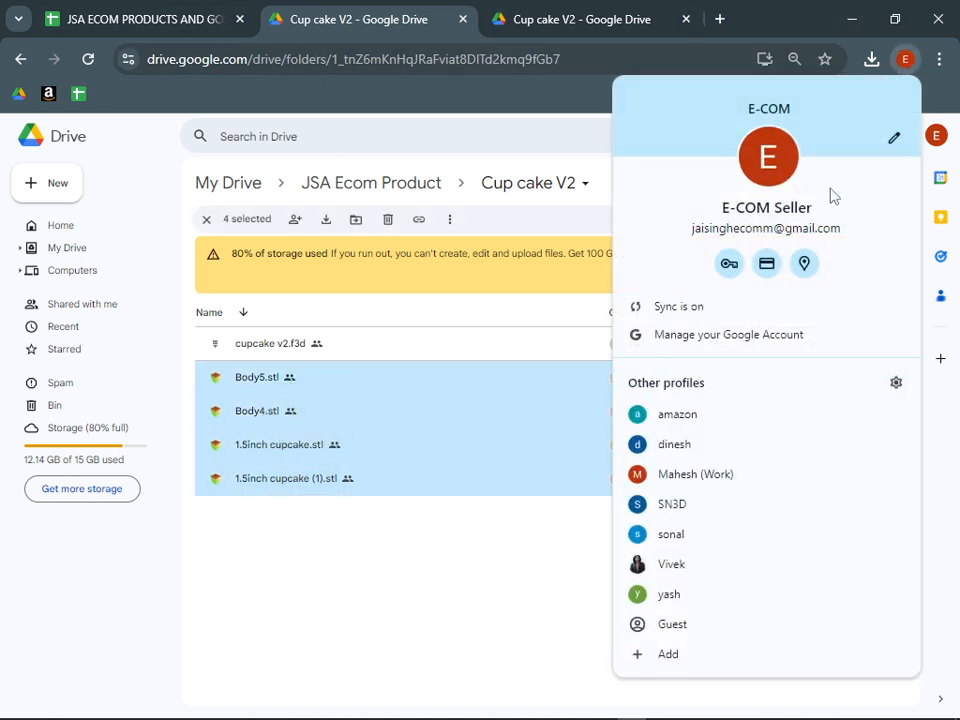
click(701, 505)
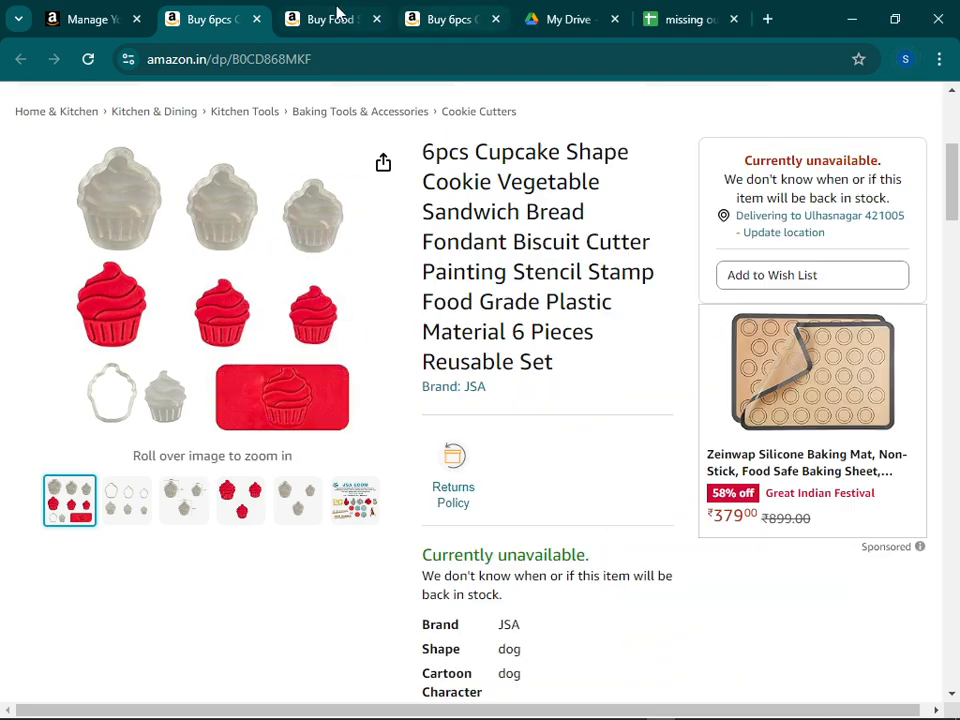
click(336, 12)
scroll(409, 290, up, 1)
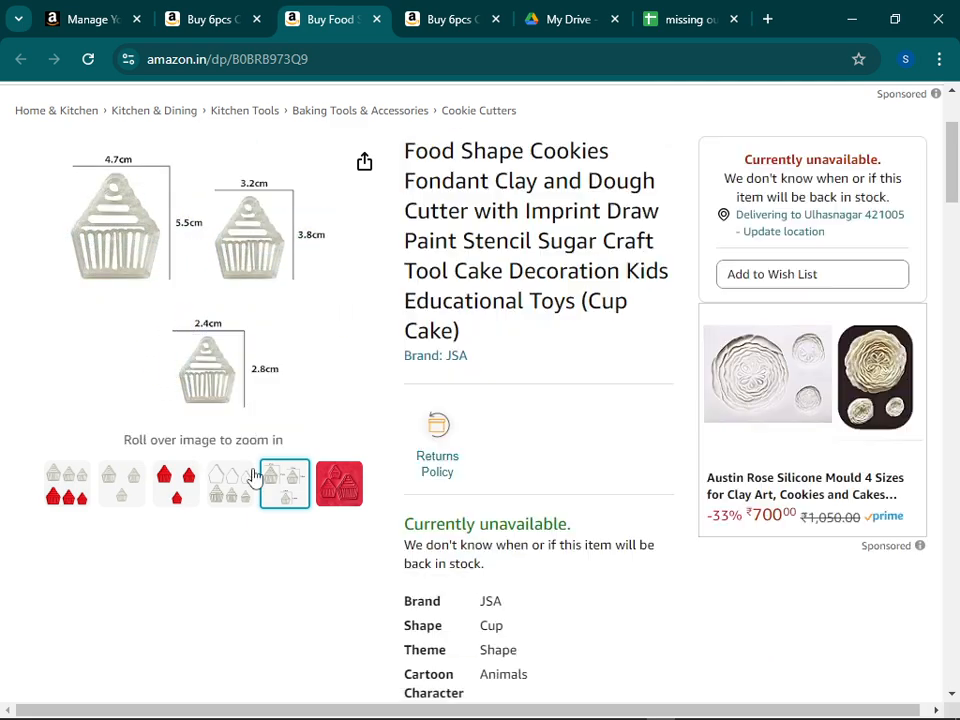
mouse_move(240, 492)
mouse_move(339, 483)
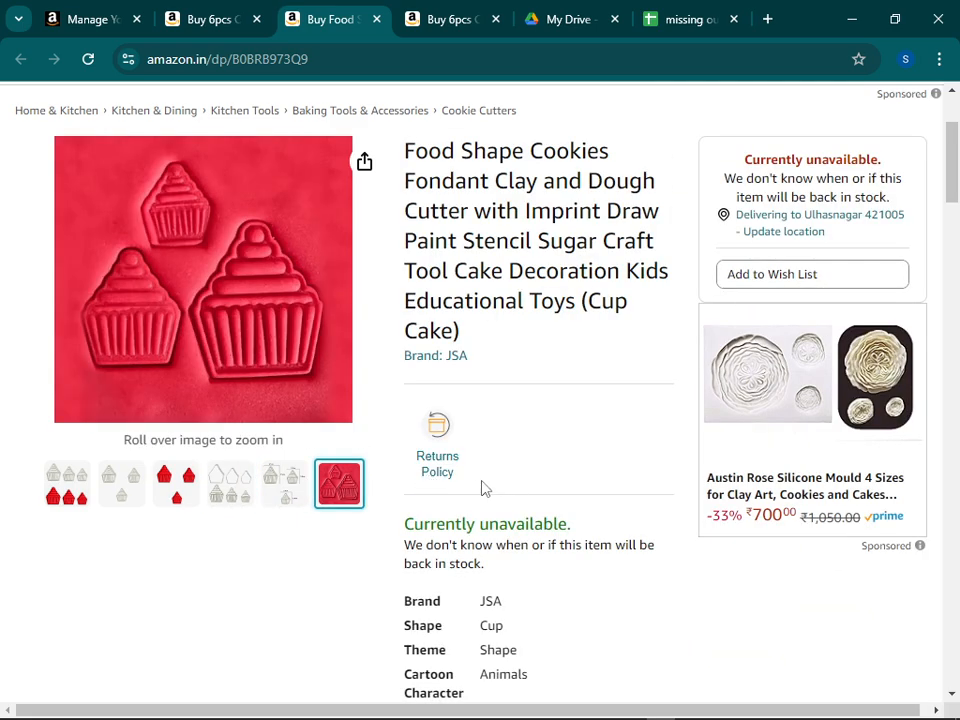
Return to the Cup cake V2 Drive folder and review its STL files and cupcake v2.f3d.
key(alt+Tab)
click(413, 528)
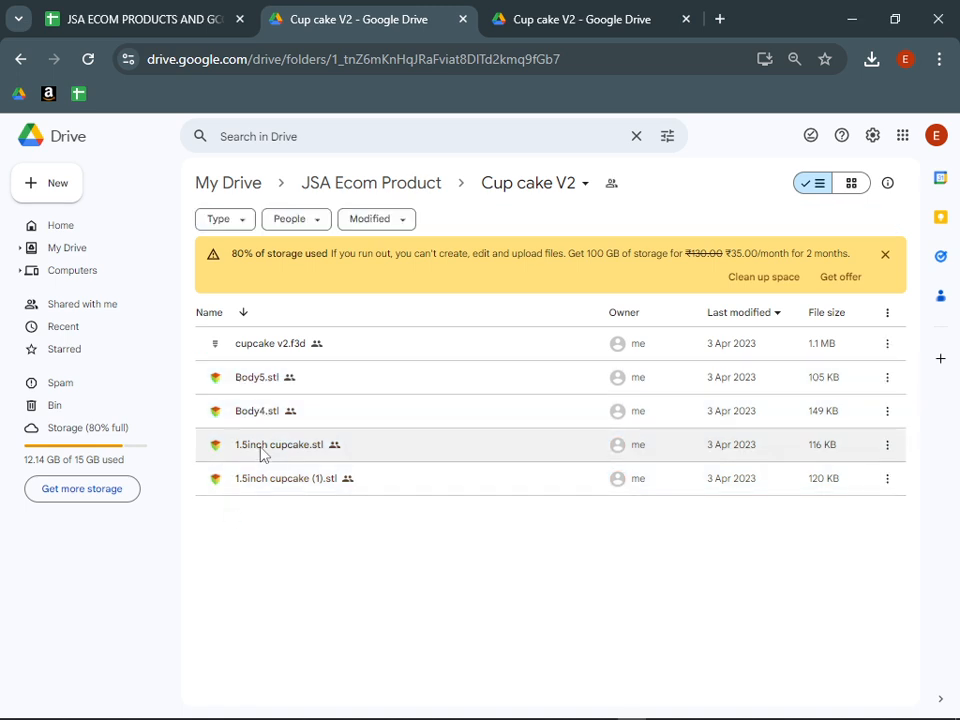
drag(305, 518, 280, 390)
click(263, 537)
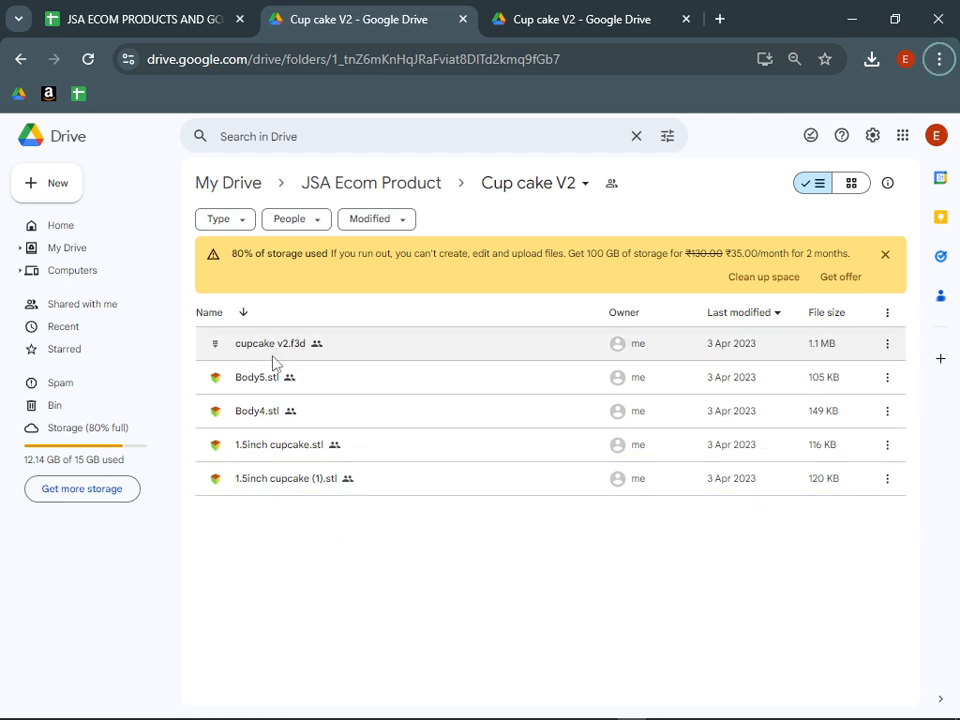
click(266, 341)
Switch to Fusion and export the 1.5inch cupcake body as an ASCII STL mesh in millimetres to the Downloads folder.
key(alt+Tab)
key(alt+Tab)
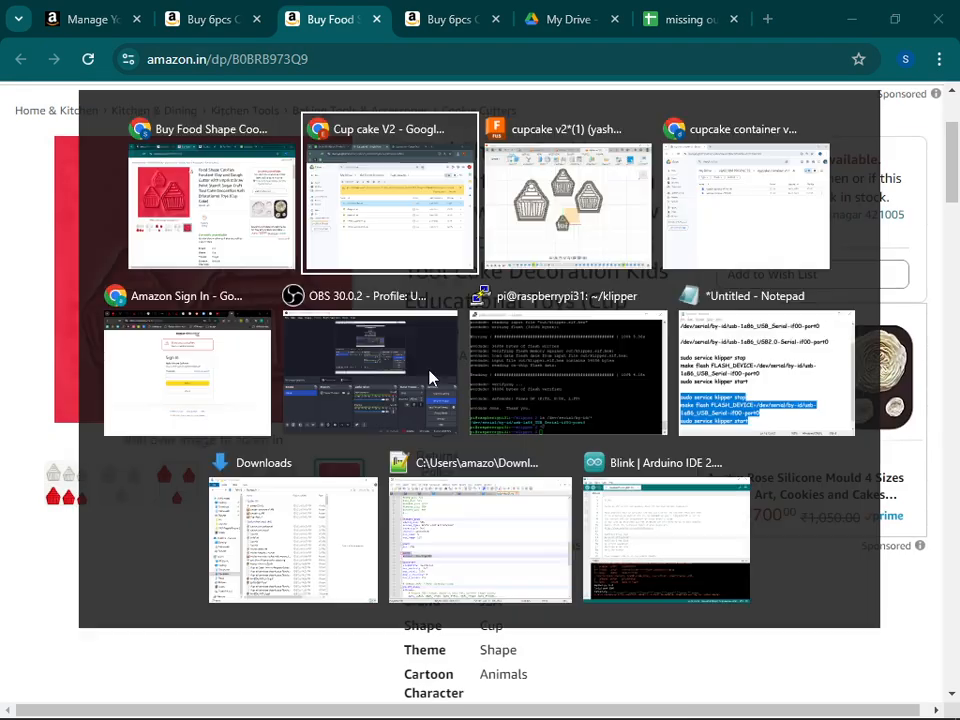
key(alt+Tab)
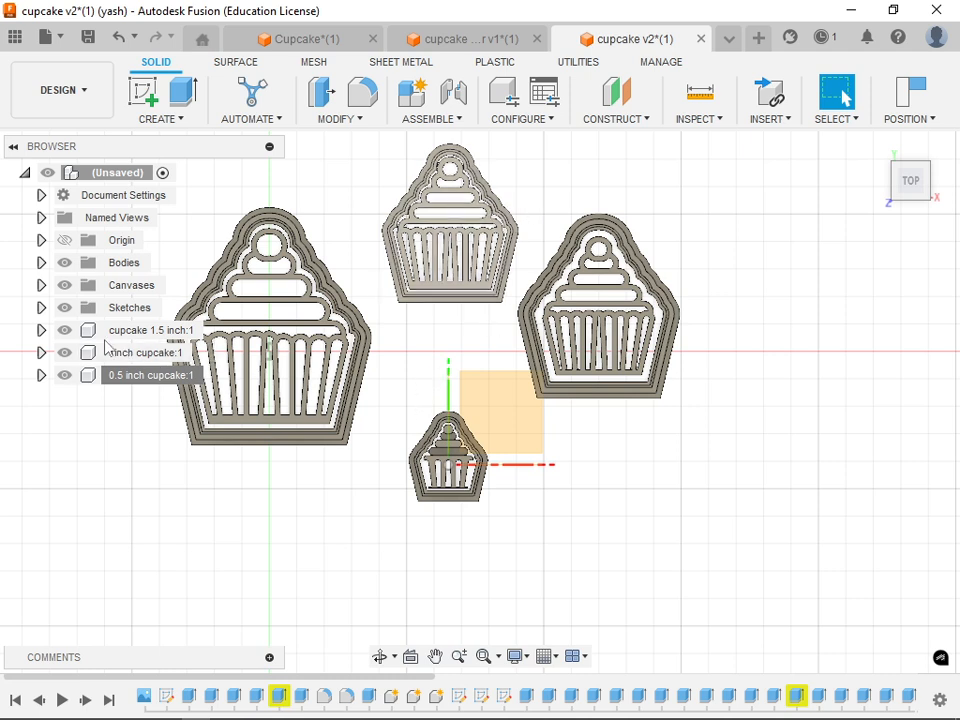
click(41, 330)
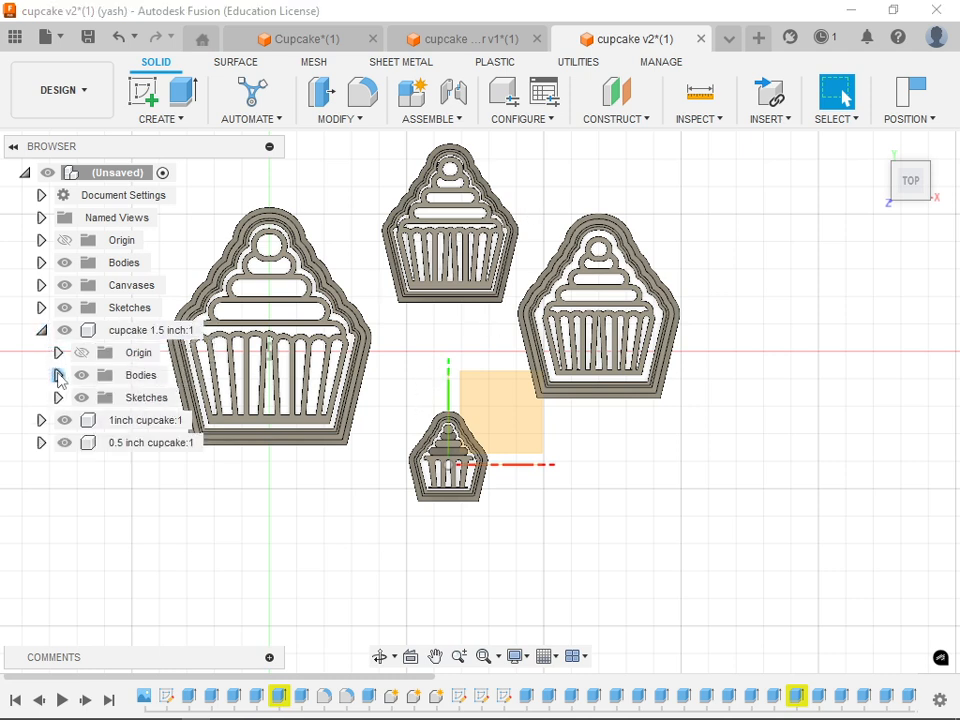
click(58, 375)
click(153, 399)
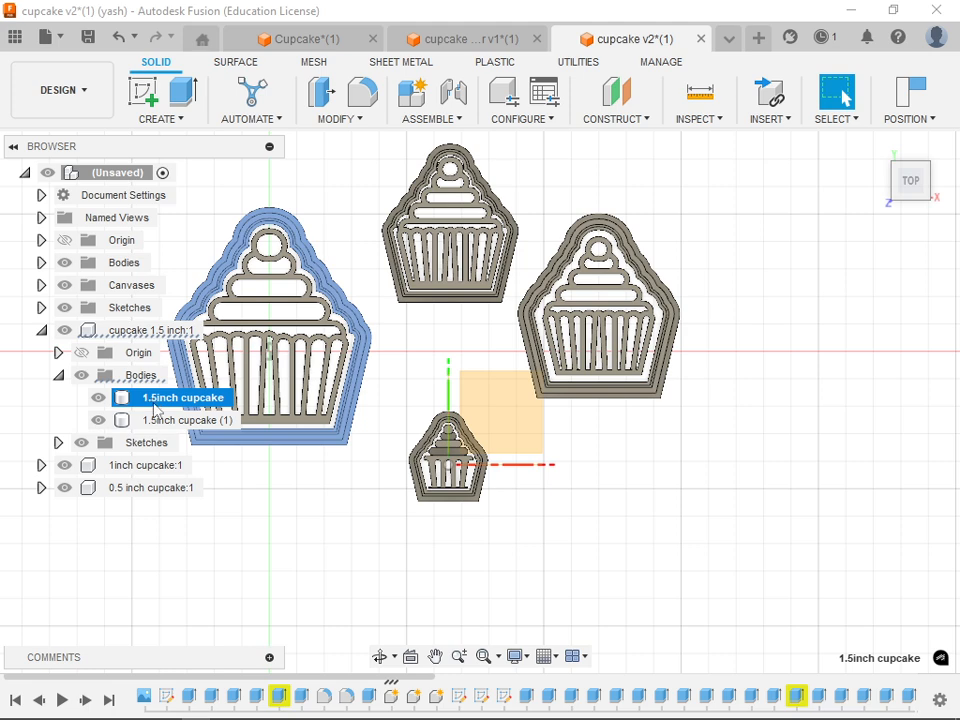
middle_drag(432, 490, 572, 500)
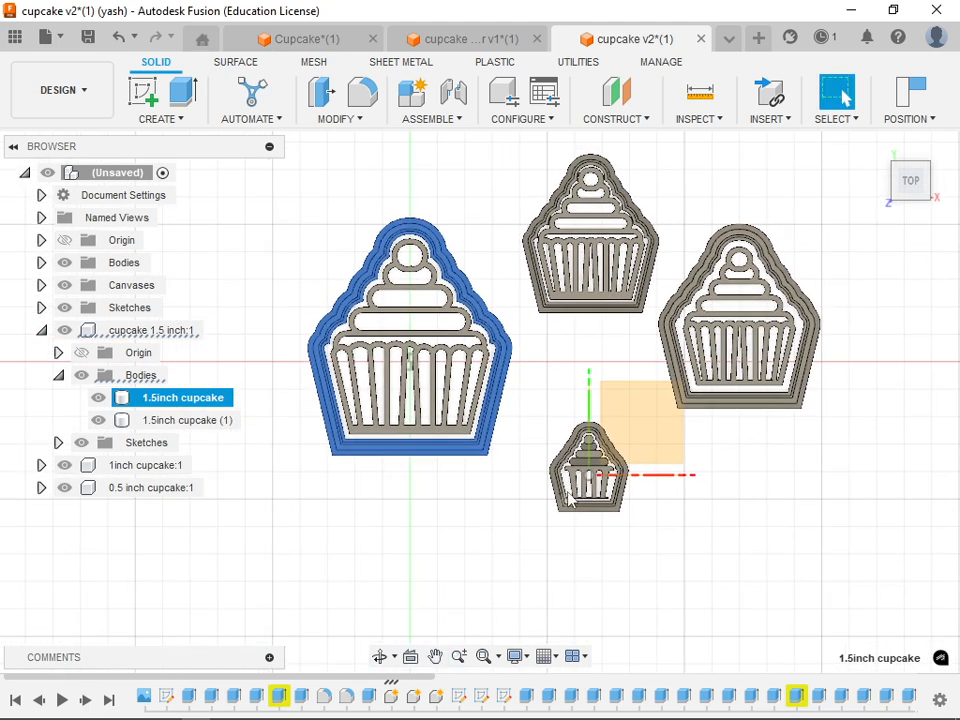
right_click(189, 400)
click(234, 224)
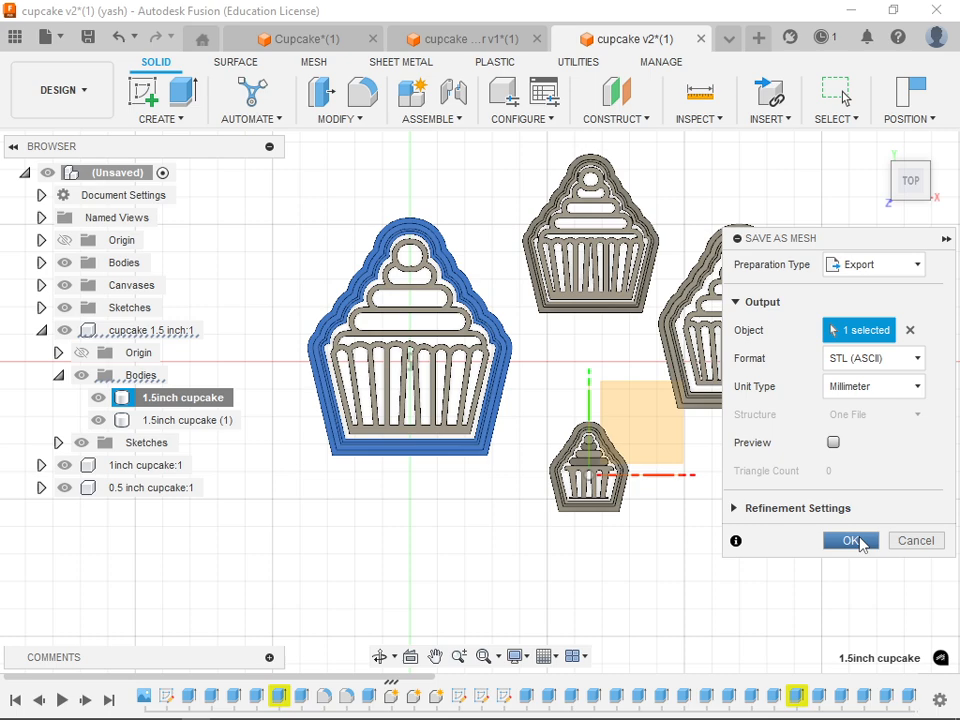
click(850, 541)
click(780, 632)
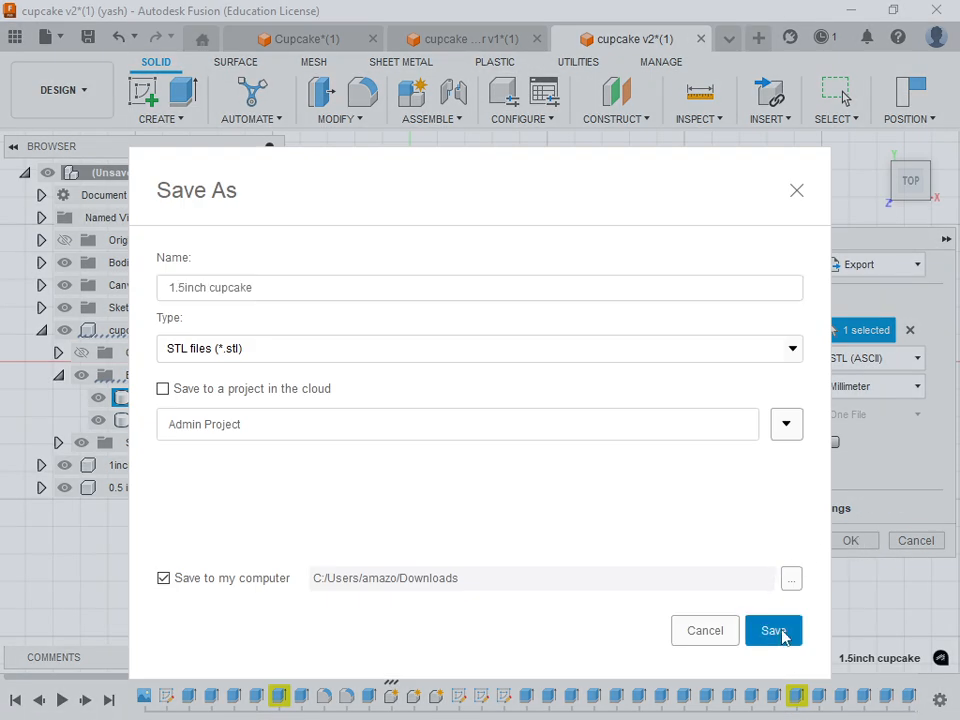
Export the 1.5inch cupcake (1) stamp body as an ASCII STL mesh to the Downloads folder.
click(186, 422)
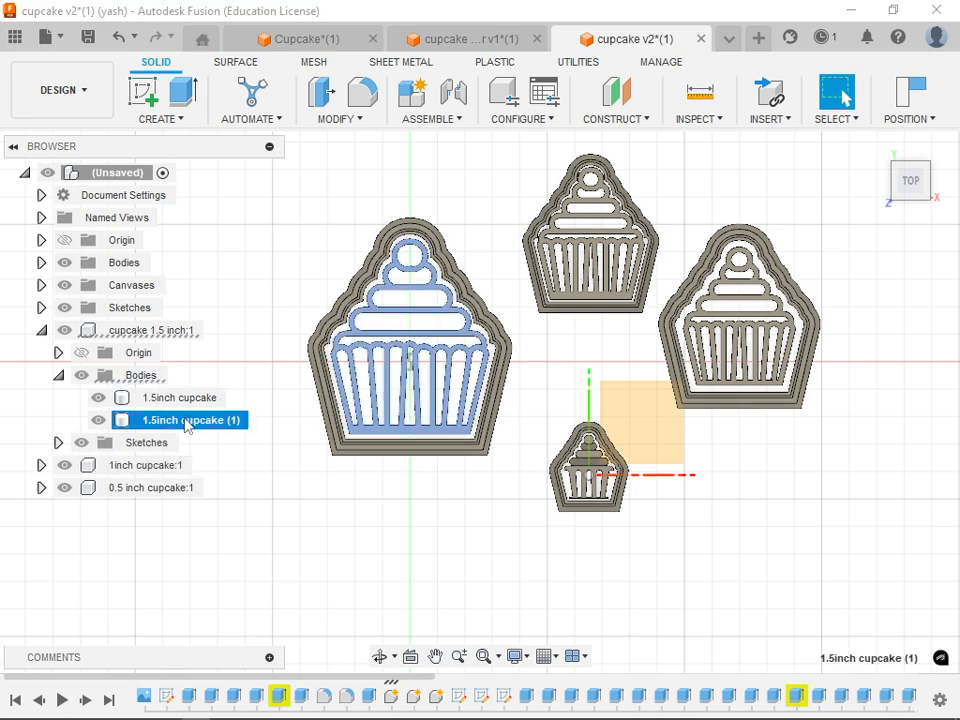
right_click(186, 427)
click(251, 222)
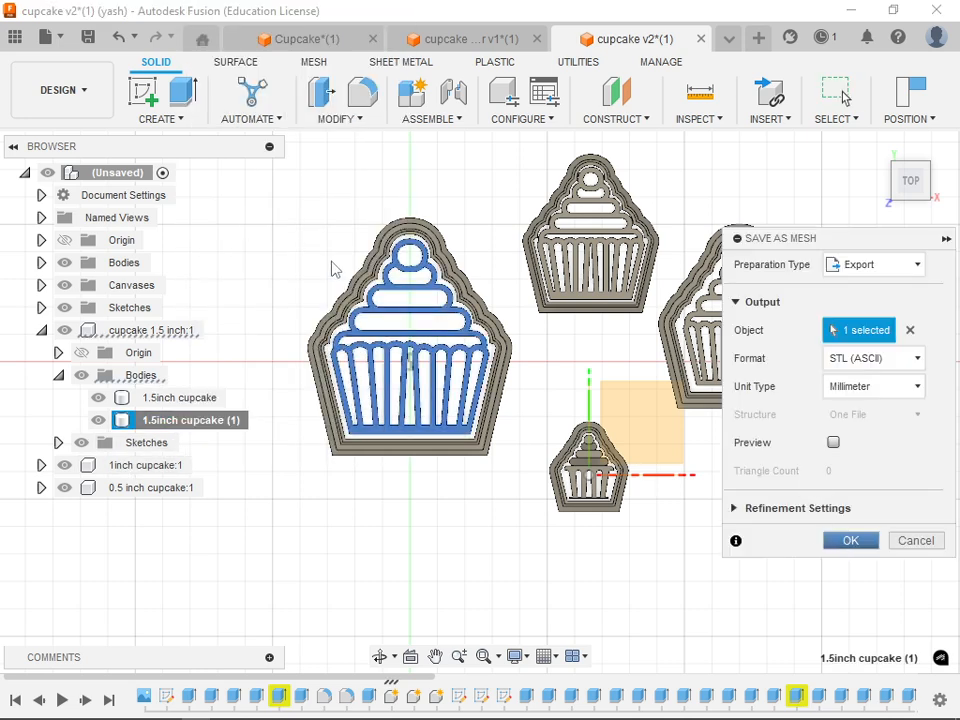
key(Return)
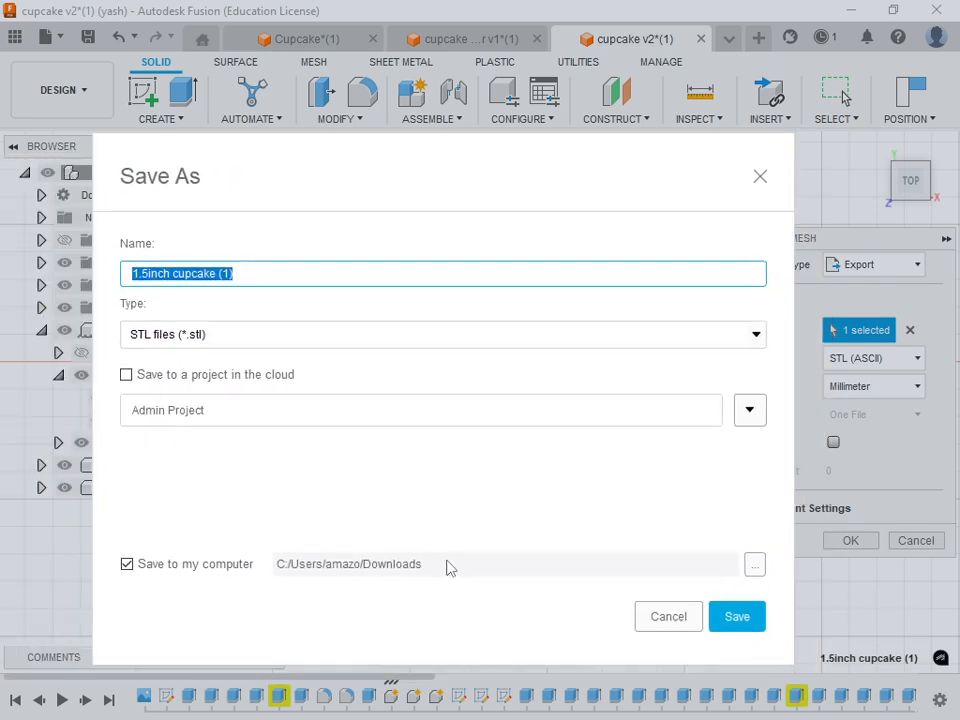
click(699, 636)
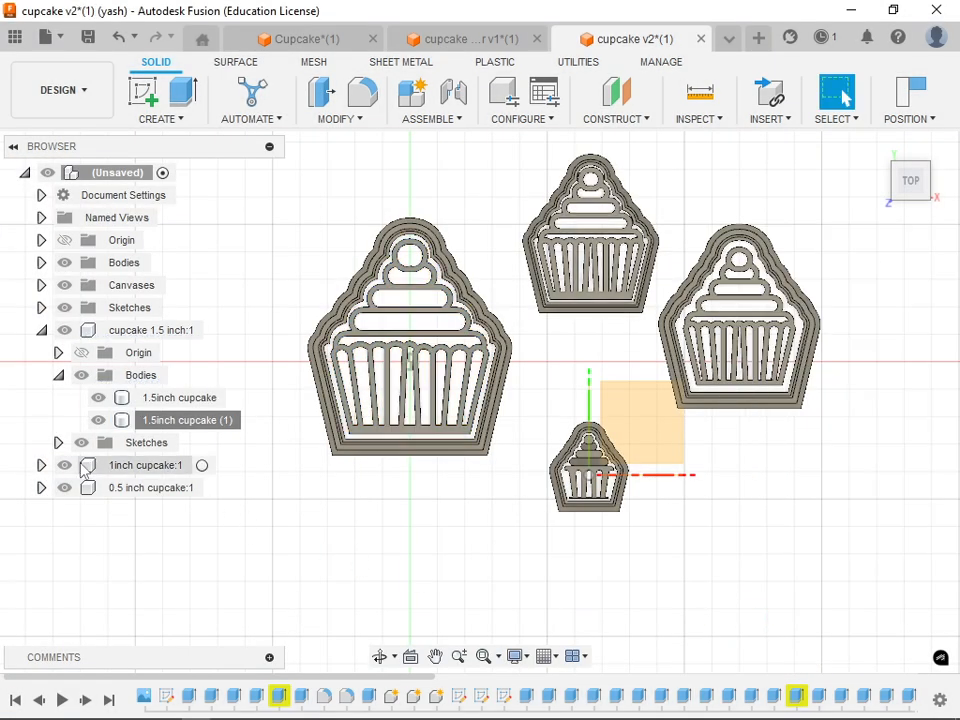
Make the 2inch cupcake and 2inch cupcake (1) bodies visible and highlight Body4 and Body5 to identify their cutter.
right_click(140, 331)
click(140, 331)
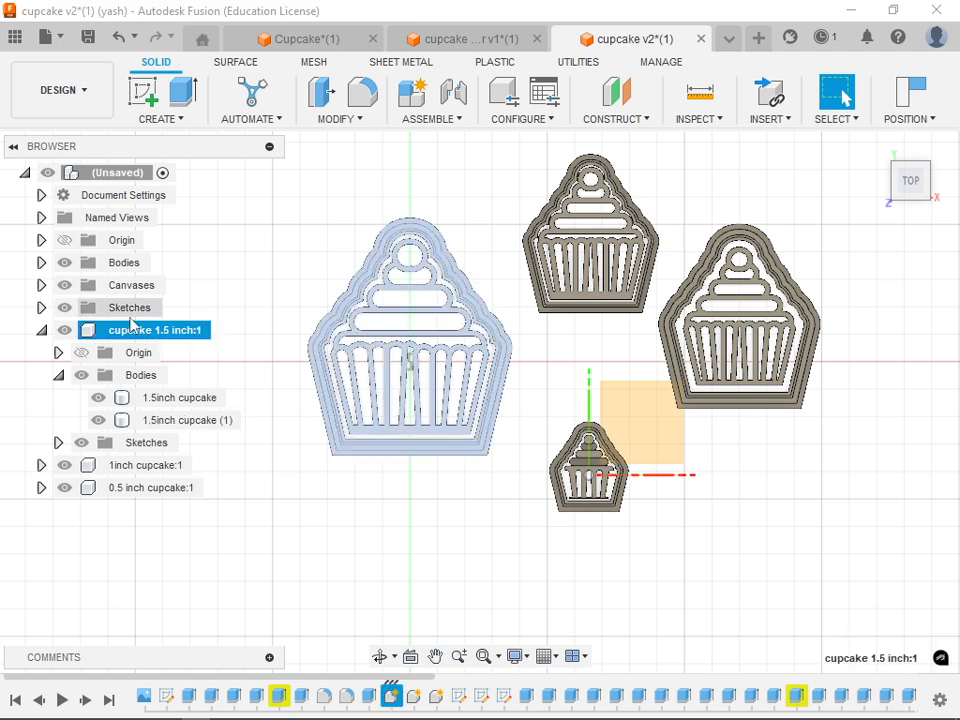
click(41, 262)
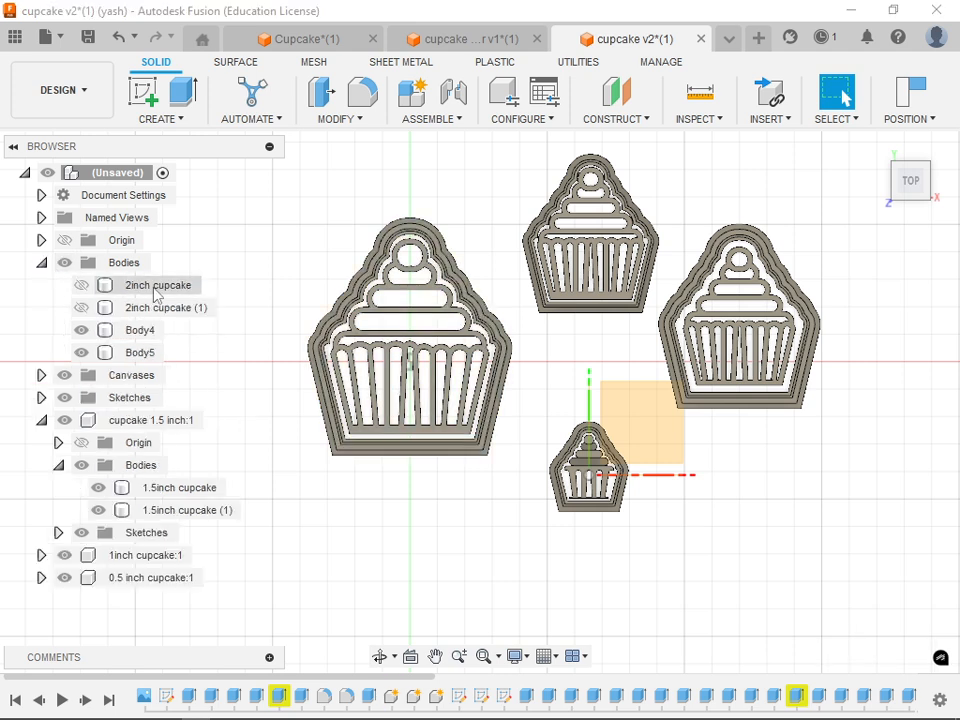
click(81, 285)
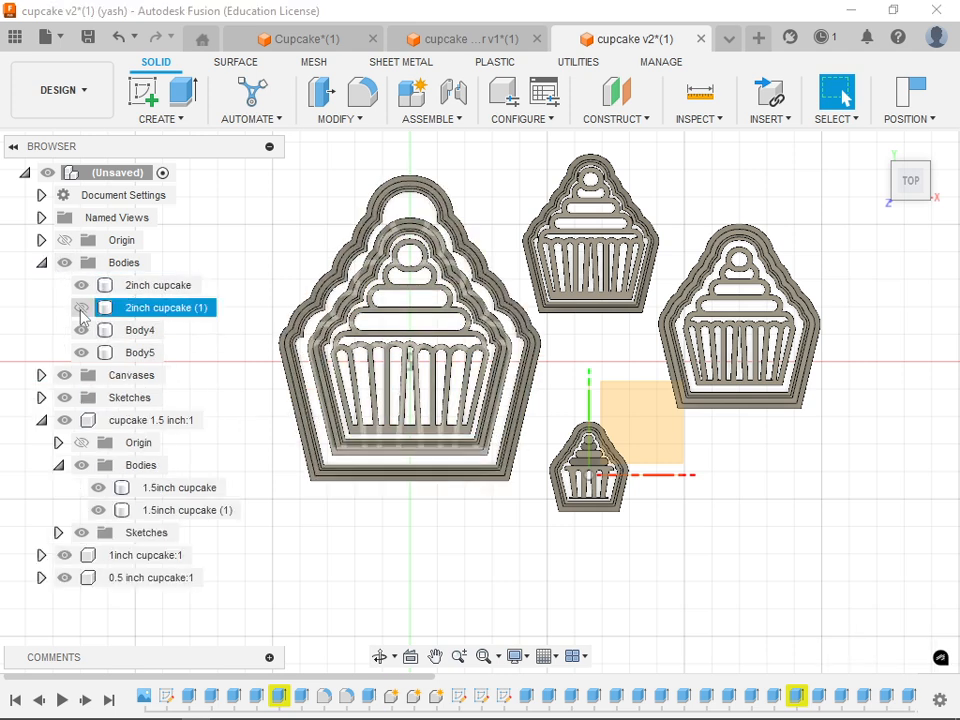
click(81, 307)
click(81, 308)
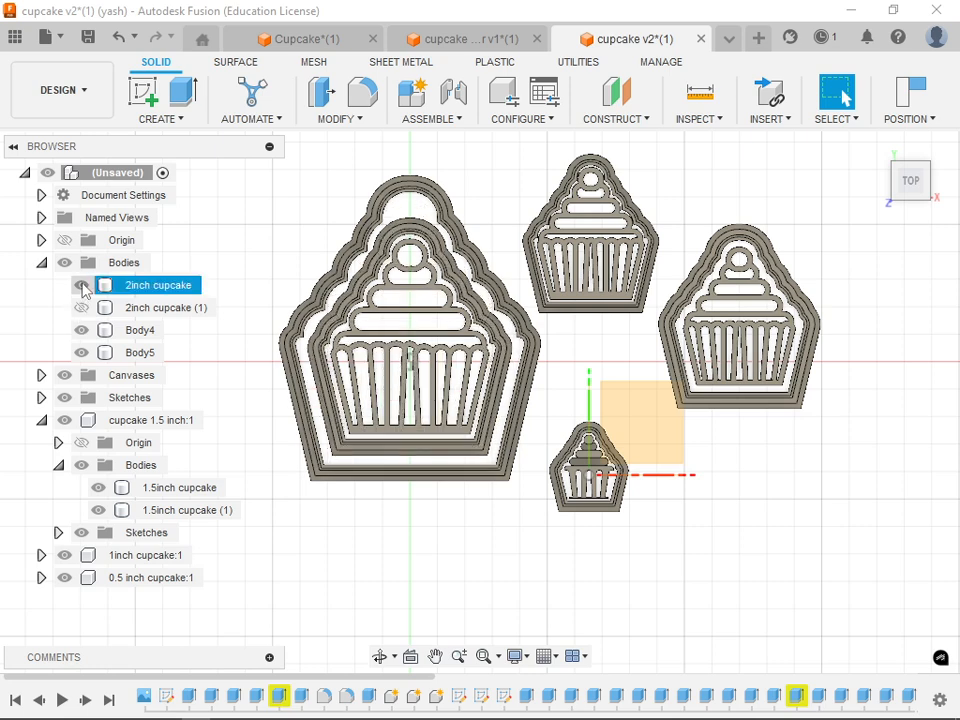
click(81, 286)
click(131, 287)
click(81, 285)
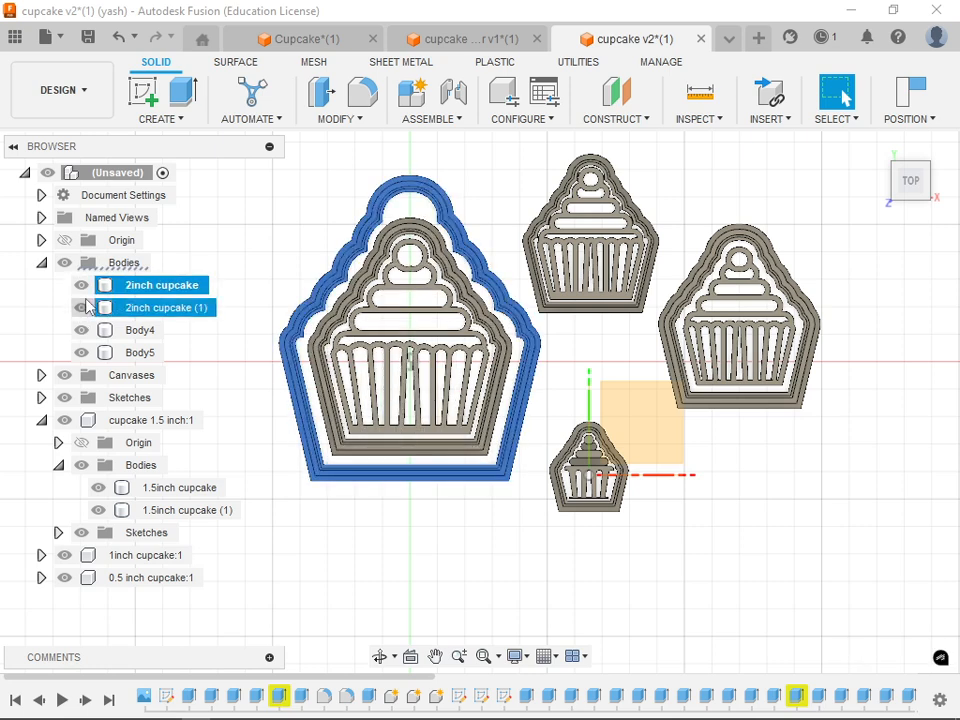
click(81, 307)
click(130, 330)
click(135, 351)
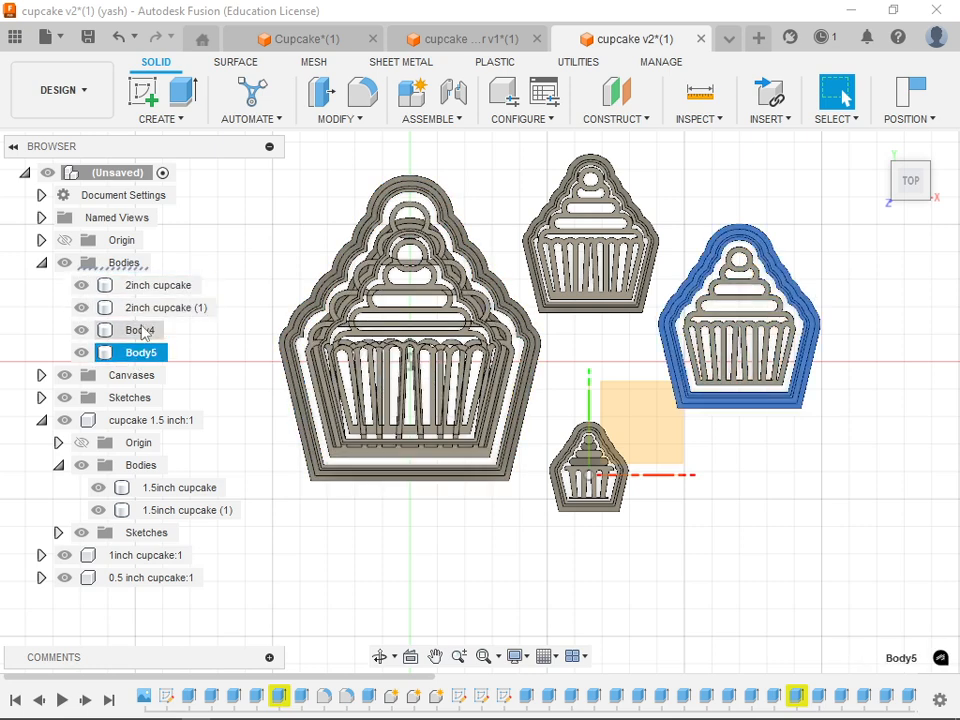
right_click(138, 285)
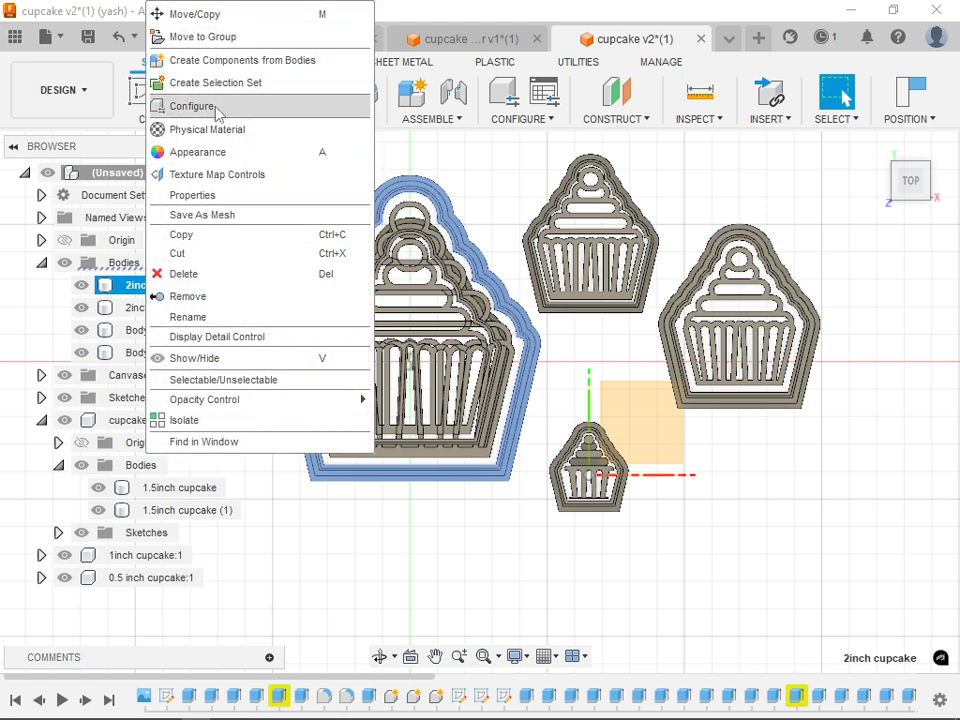
click(115, 282)
ctrl+click(136, 309)
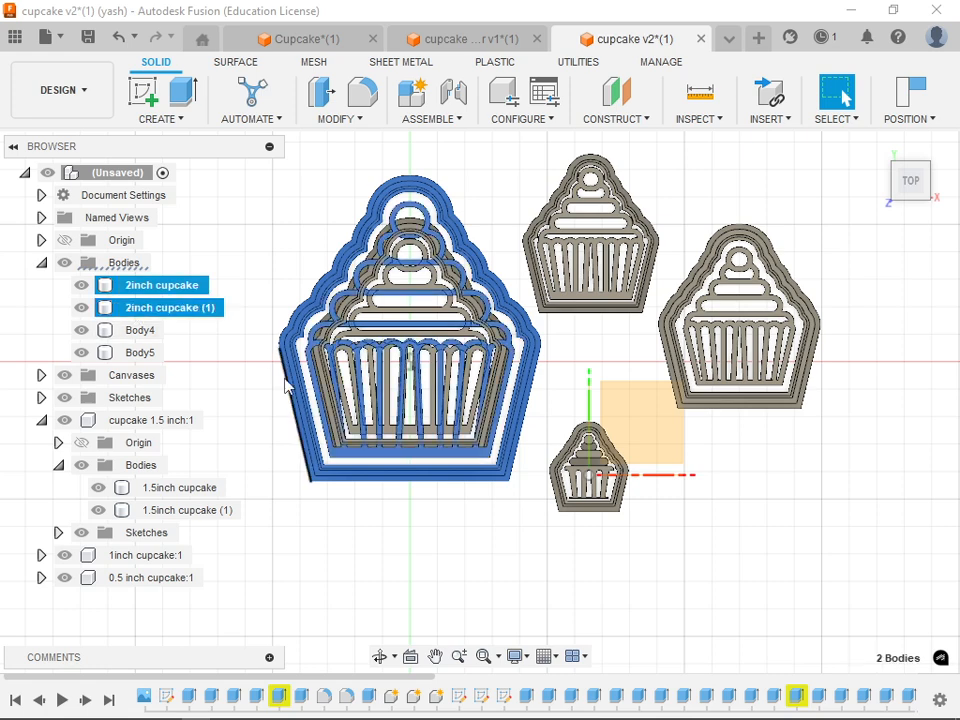
middle_drag(287, 385, 475, 472)
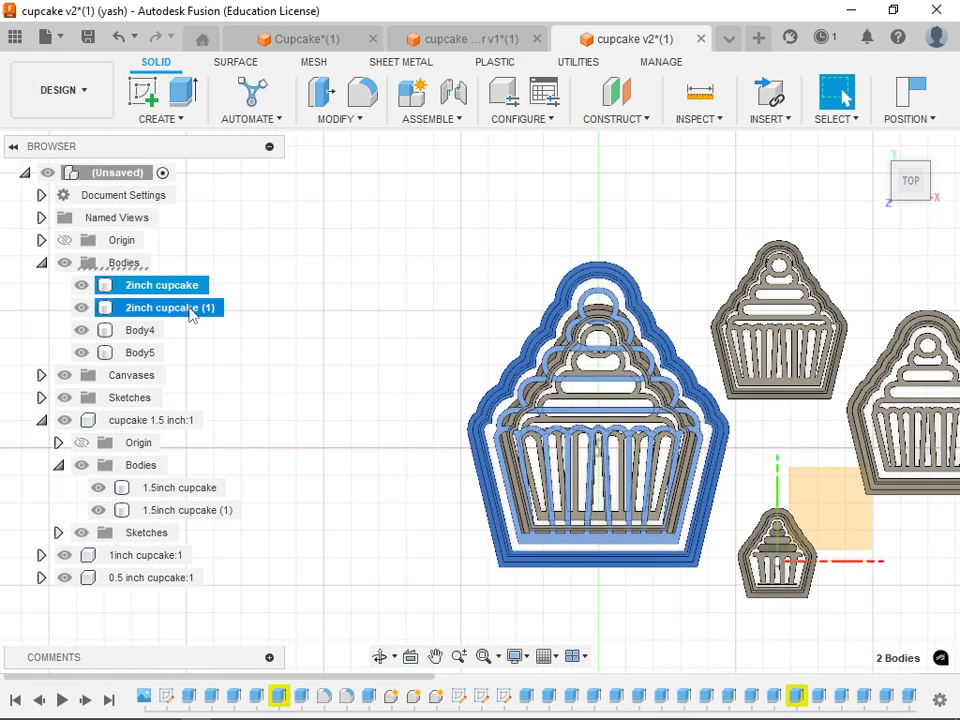
right_click(193, 316)
click(240, 367)
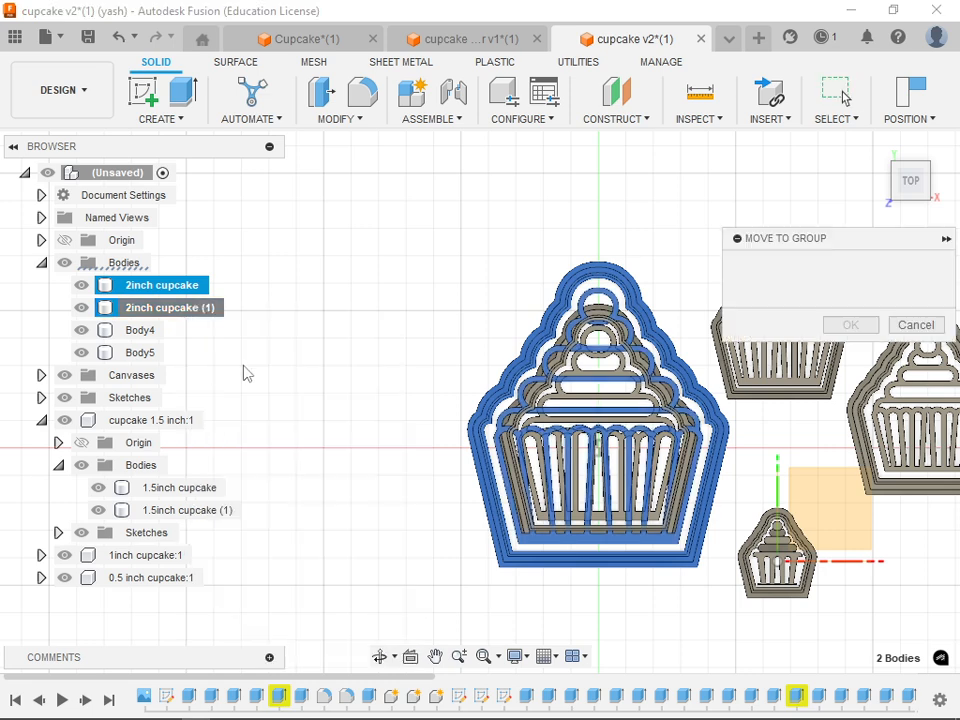
key(Escape)
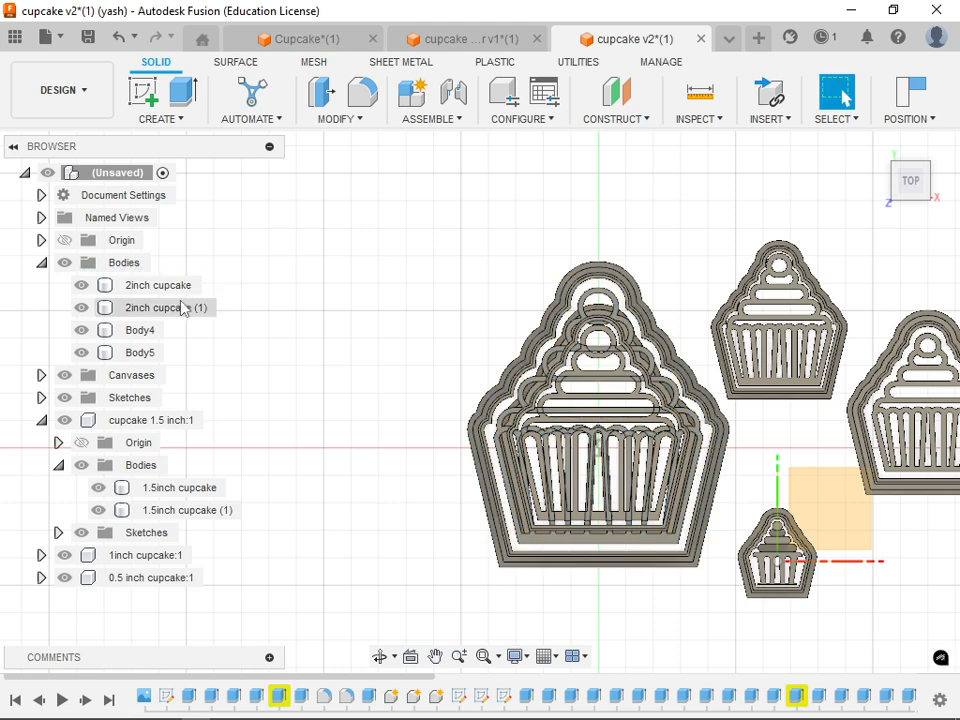
Move the 2inch cupcake and 2inch cupcake (1) bodies together by about -42.8 mm in X and 32.9 mm in Y.
click(189, 307)
ctrl+click(181, 289)
right_click(181, 289)
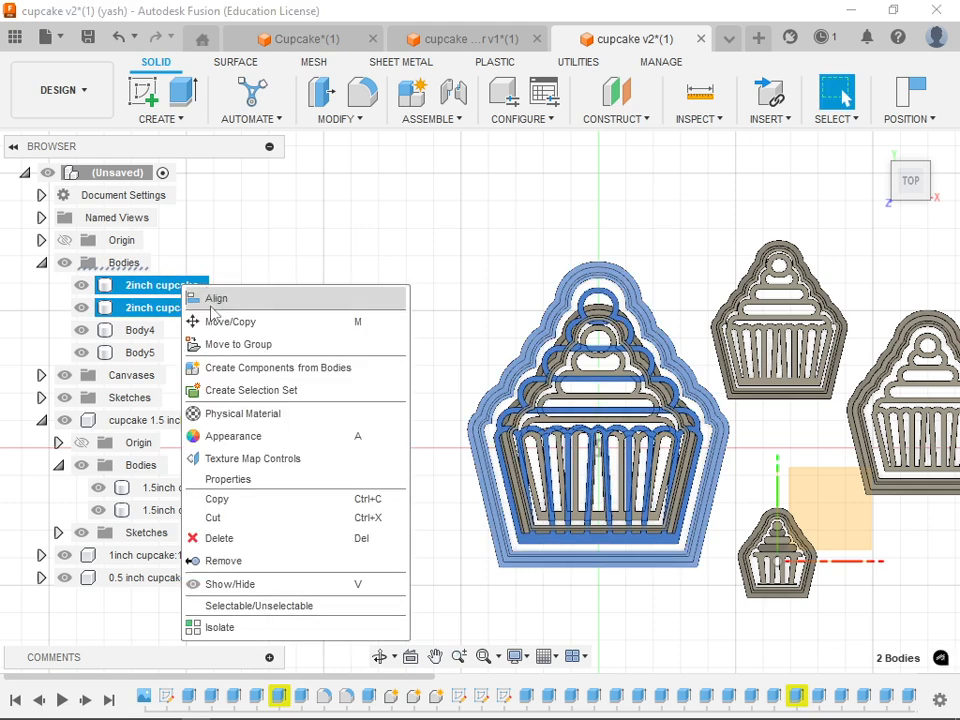
click(212, 322)
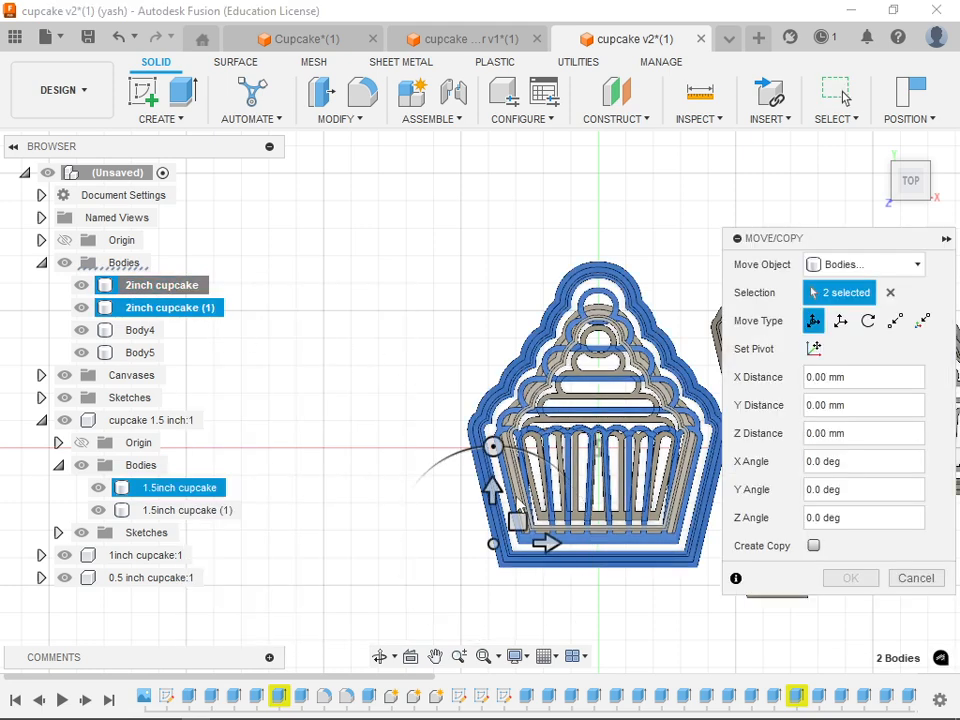
drag(509, 508, 272, 326)
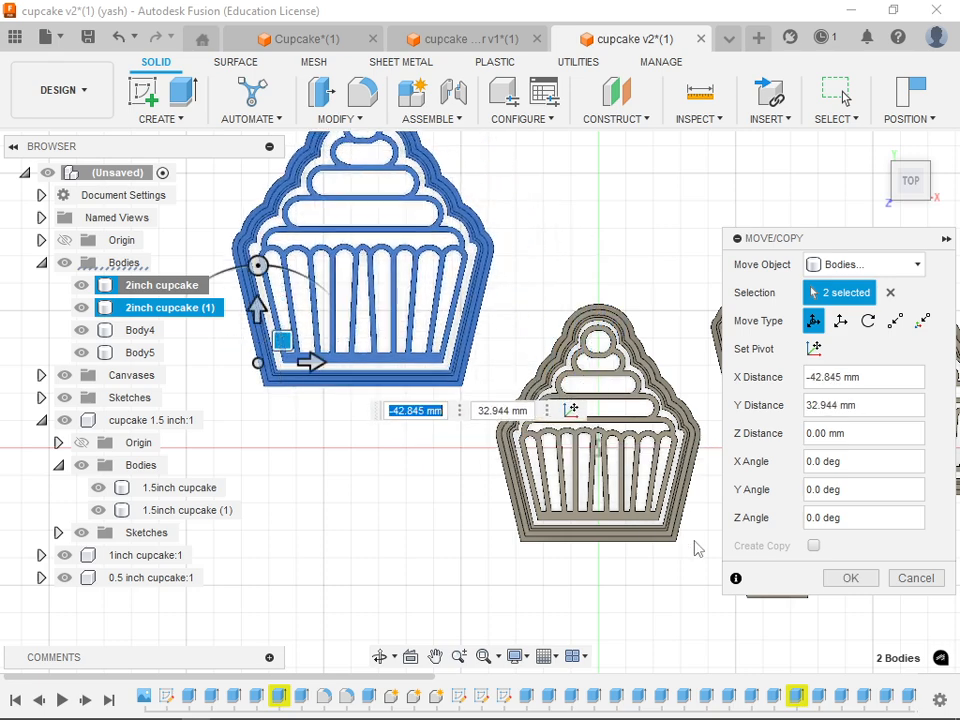
click(850, 577)
Export the 2inch cupcake cutter body as an ASCII STL mesh in millimetres to the Downloads folder.
middle_drag(369, 459, 399, 529)
scroll(399, 530, down, 2)
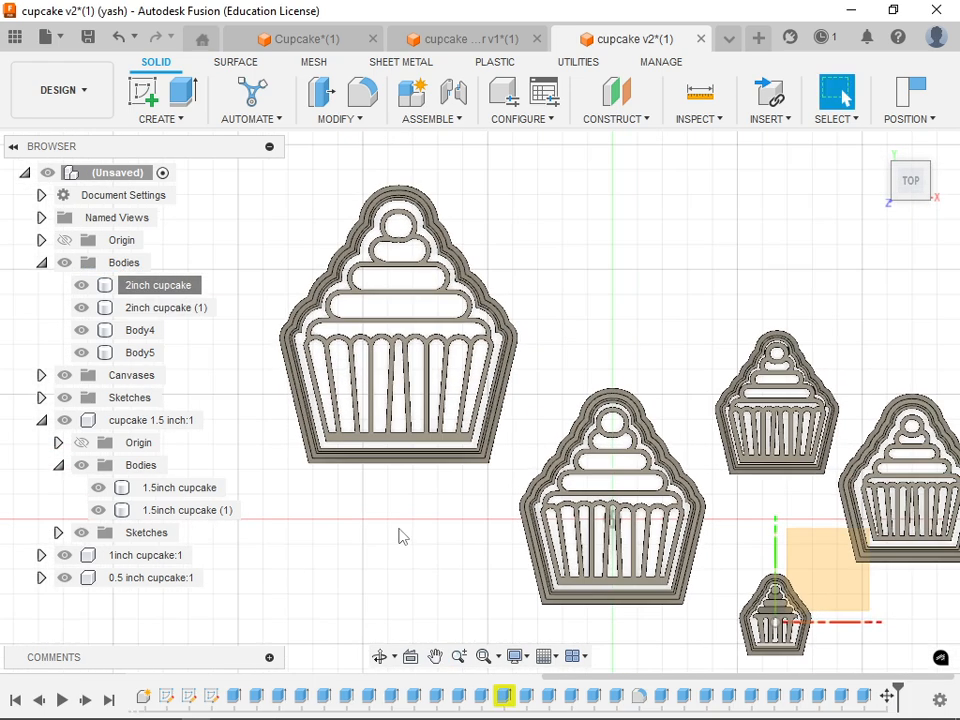
click(143, 279)
right_click(143, 285)
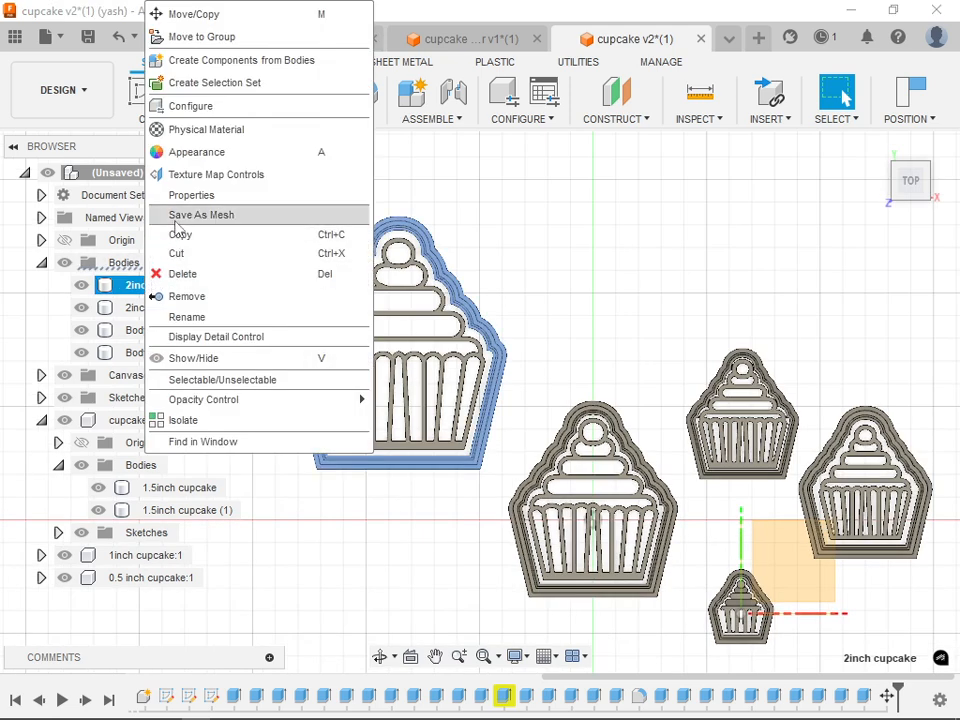
click(146, 216)
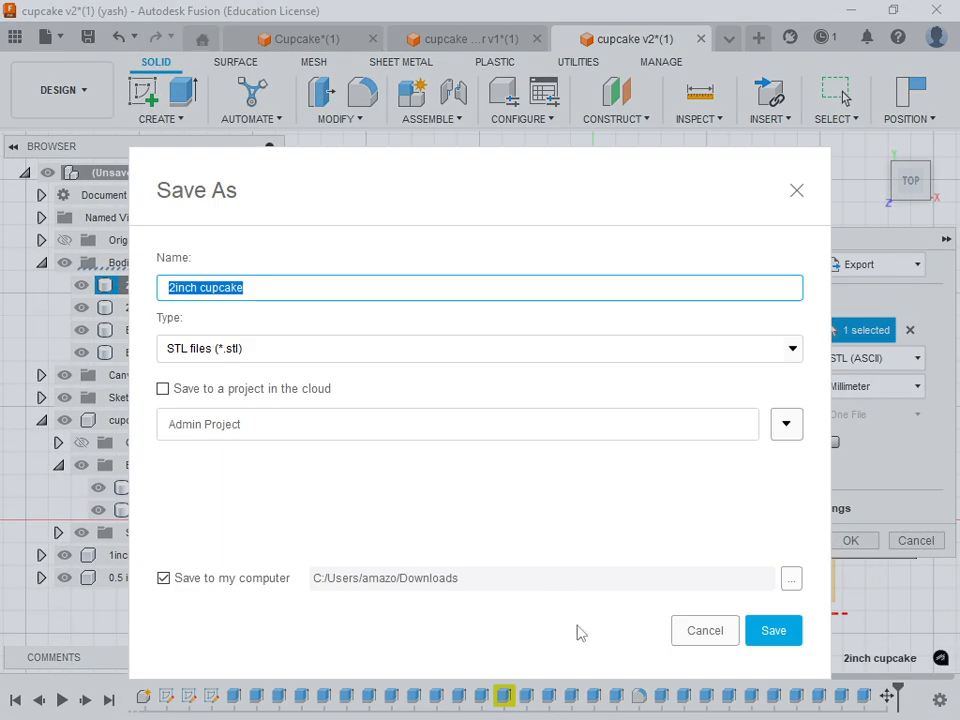
click(762, 634)
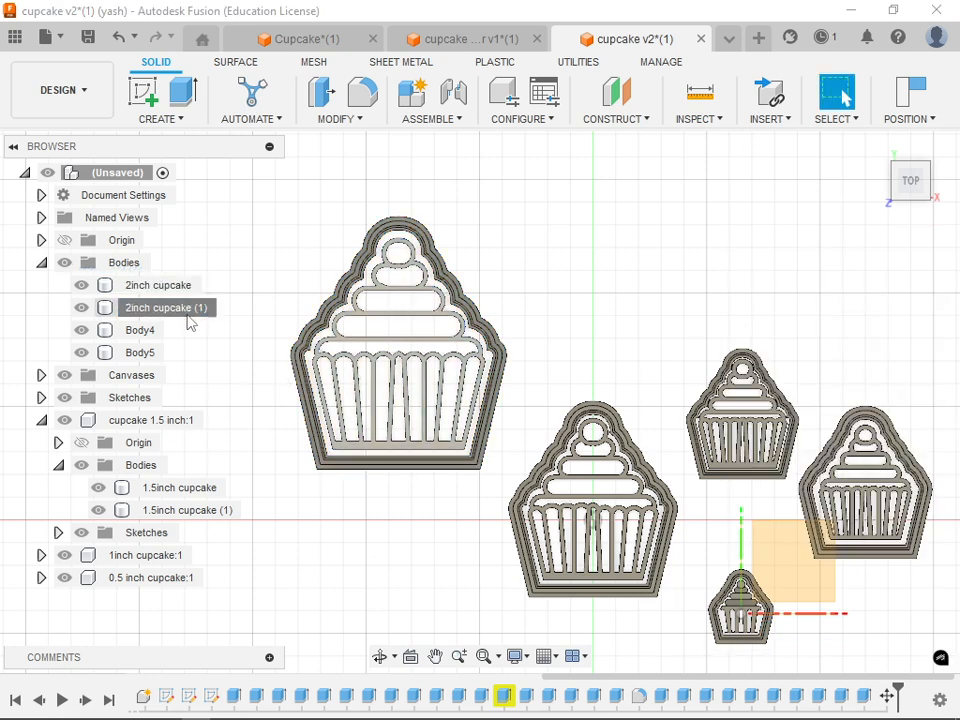
Export the 2inch cupcake (1) stamp body as an ASCII STL mesh in millimetres to the Downloads folder.
right_click(194, 309)
click(240, 214)
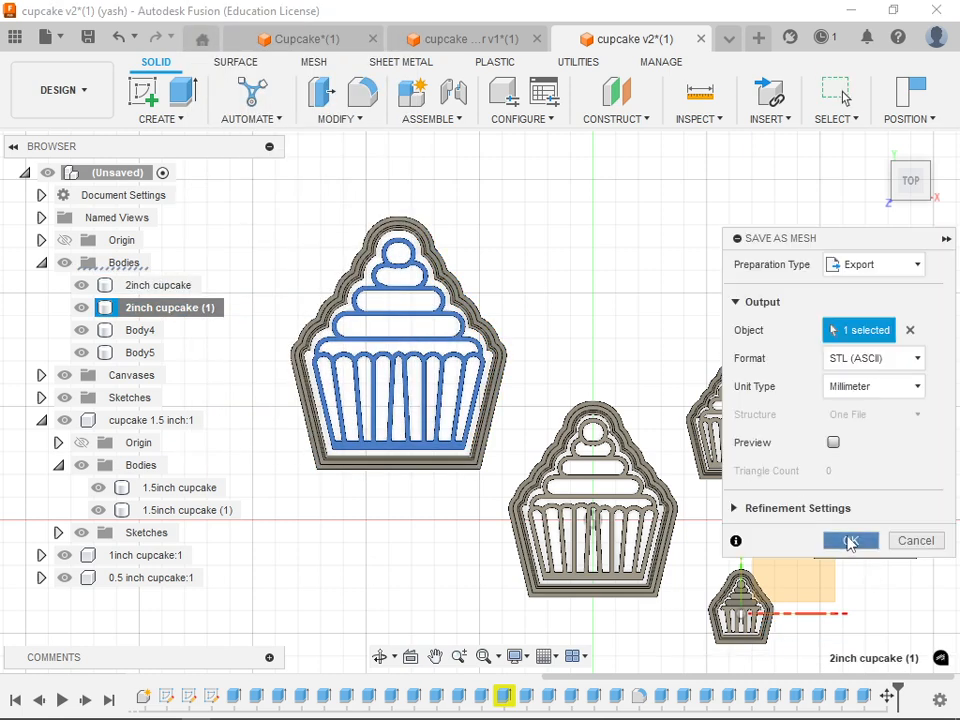
click(850, 541)
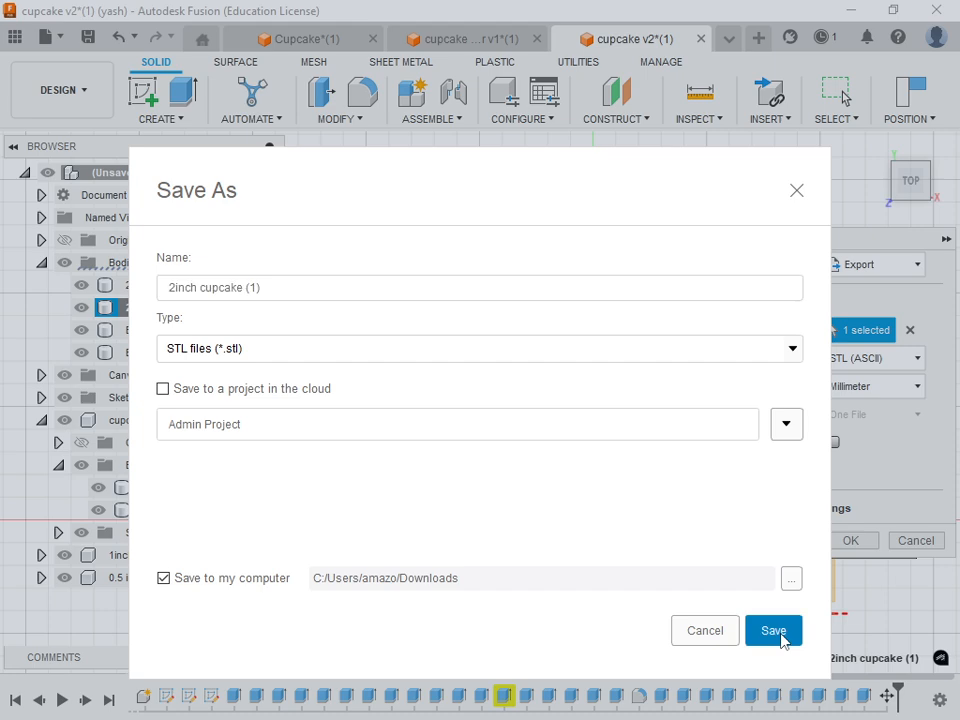
click(780, 634)
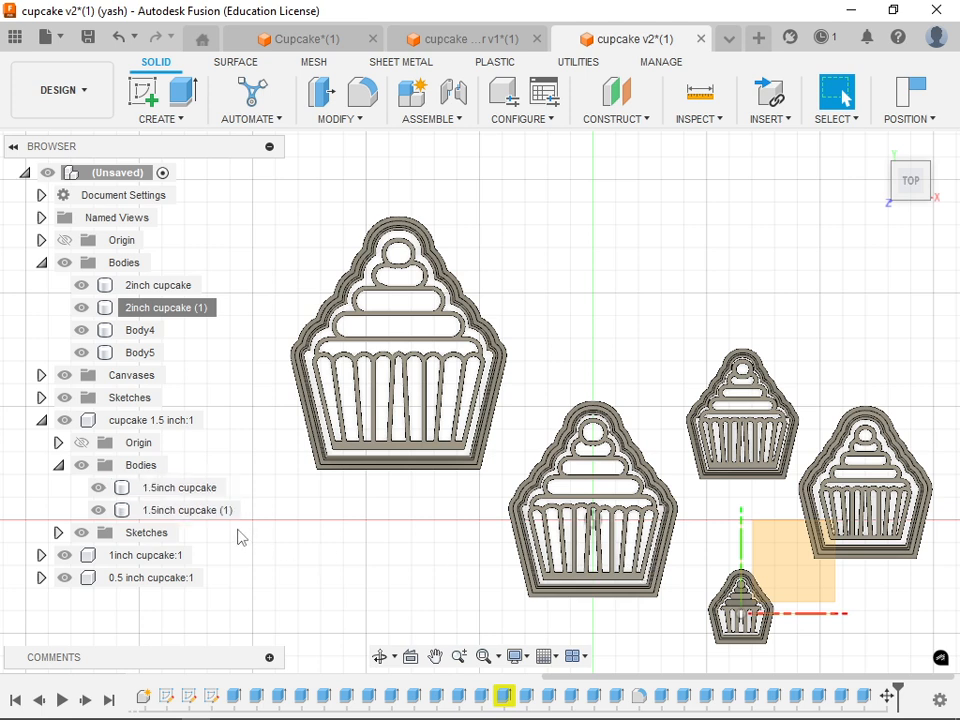
Expand the bodies of the 1inch cupcake:1 component and export its 1inch cupcake body as an ASCII STL mesh to Downloads.
click(147, 560)
click(41, 555)
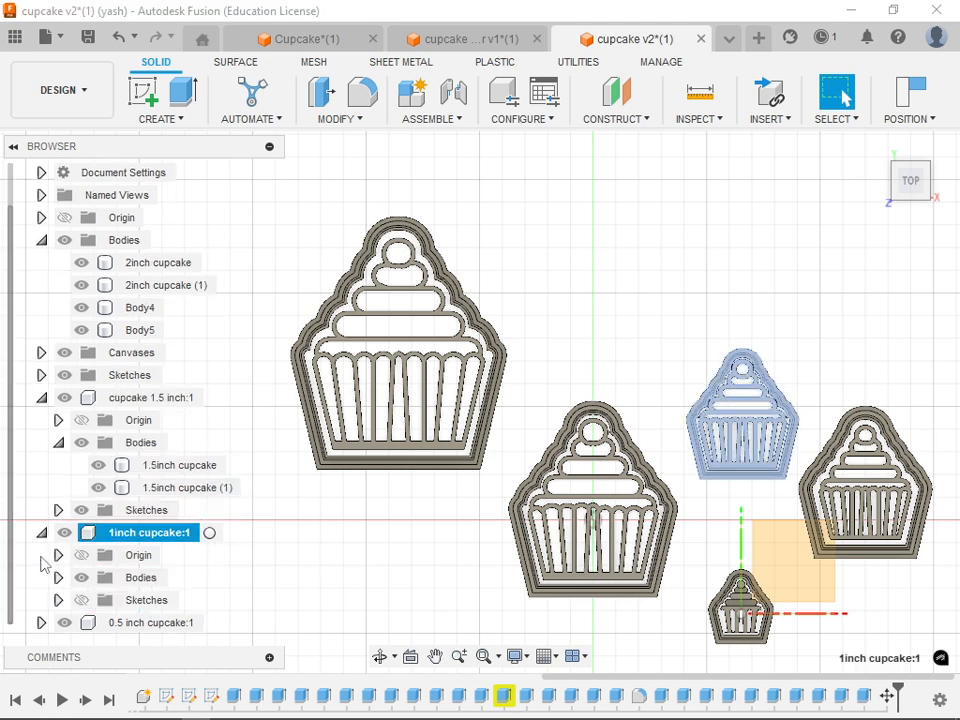
click(58, 579)
scroll(160, 578, down, 2)
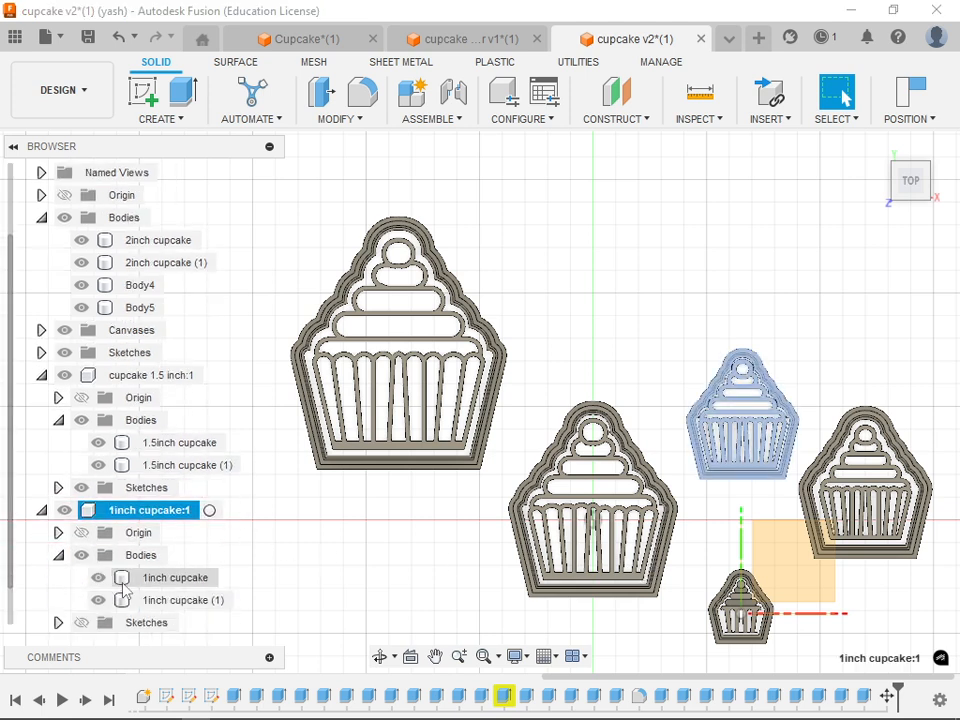
click(157, 557)
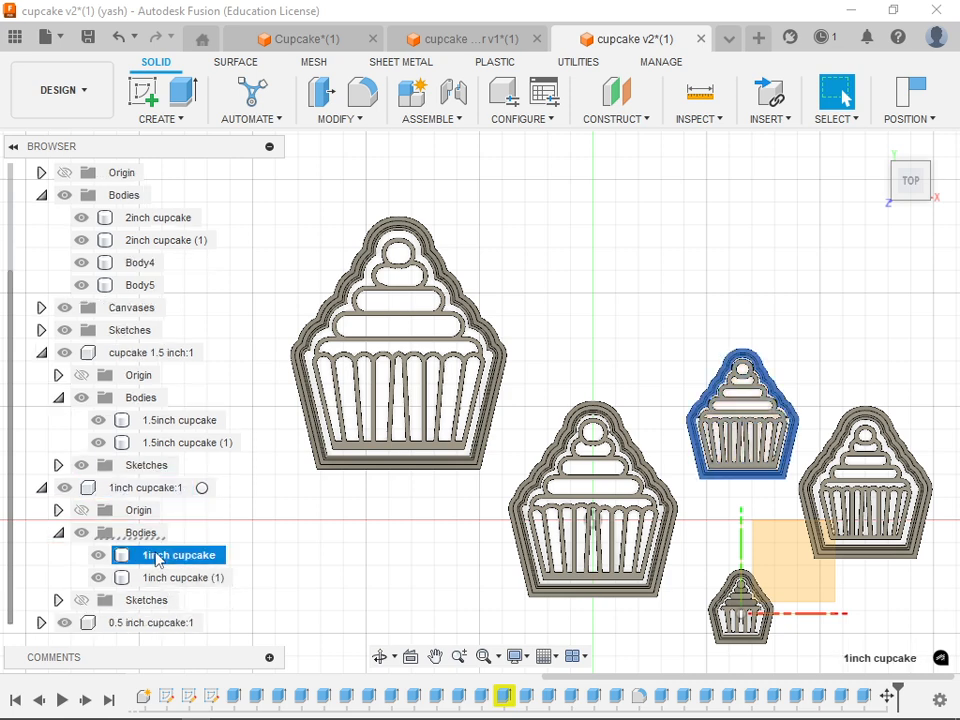
right_click(207, 567)
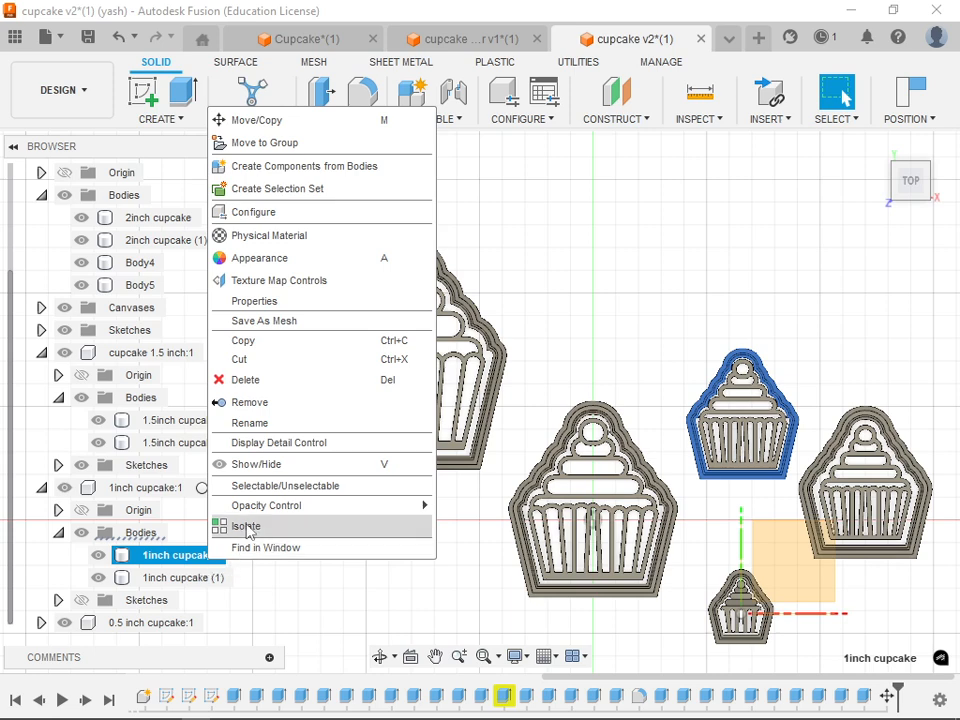
click(272, 320)
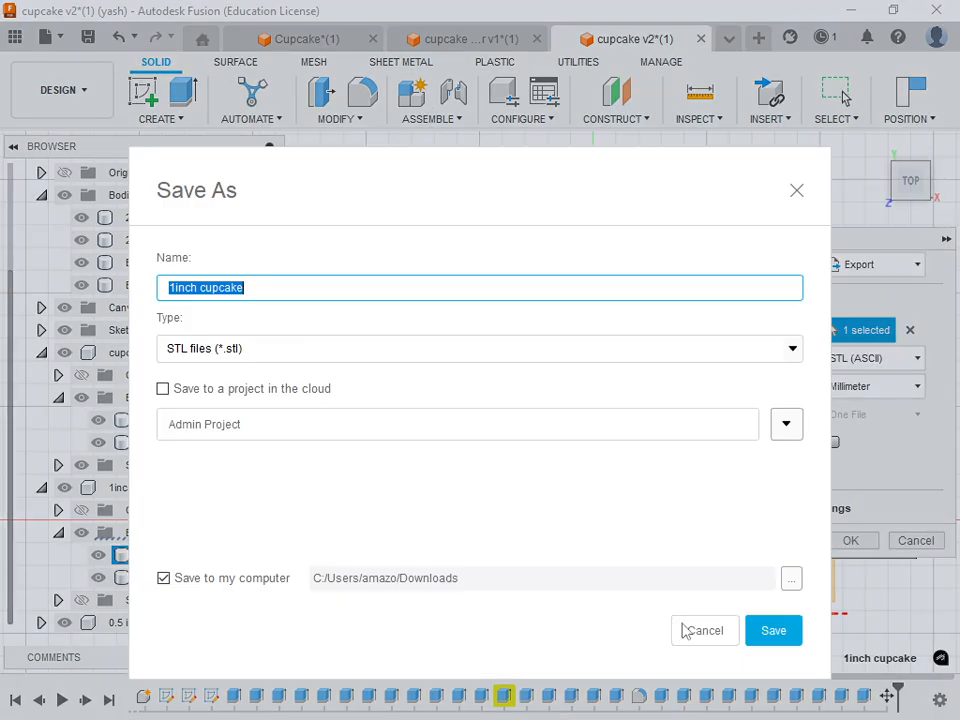
click(762, 630)
Export the 1inch cupcake (1) stamp body as an ASCII STL mesh in millimetres to the Downloads folder.
right_click(207, 585)
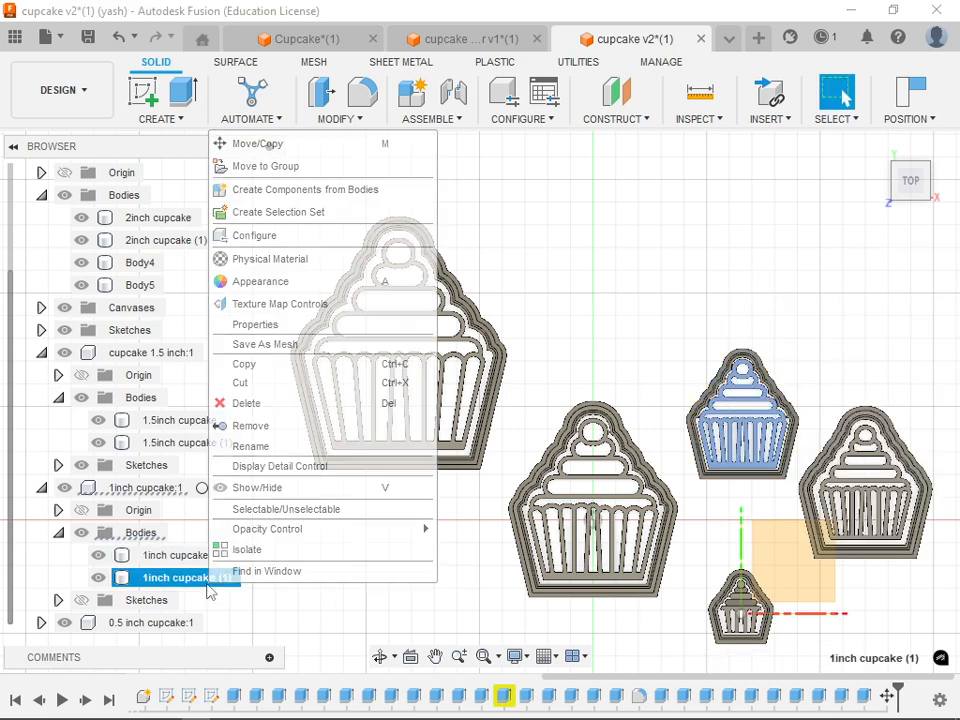
click(266, 343)
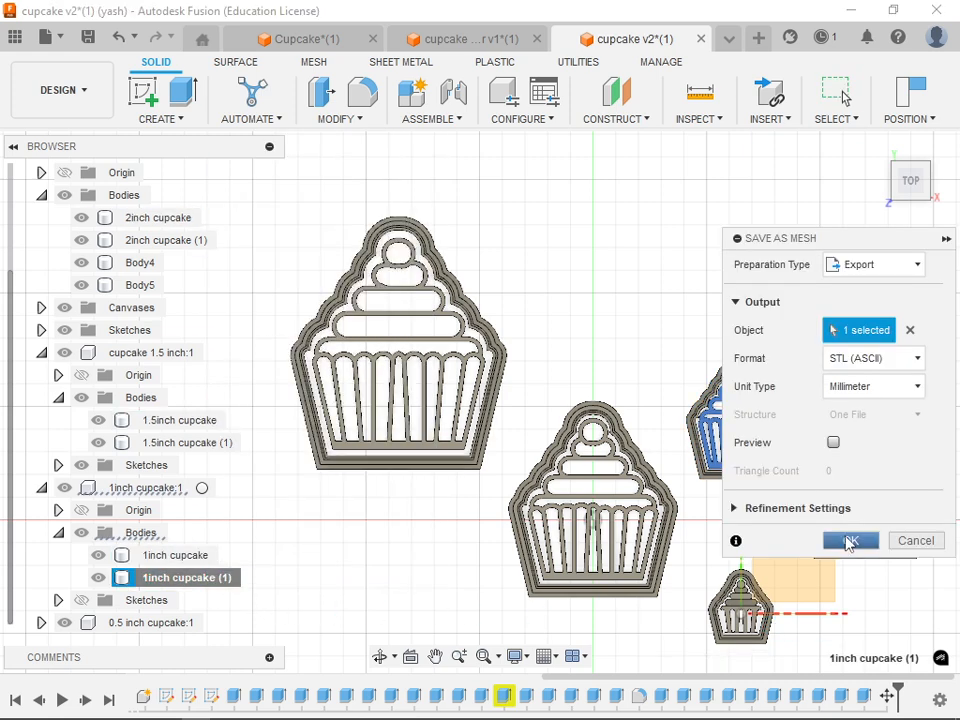
click(849, 542)
click(769, 630)
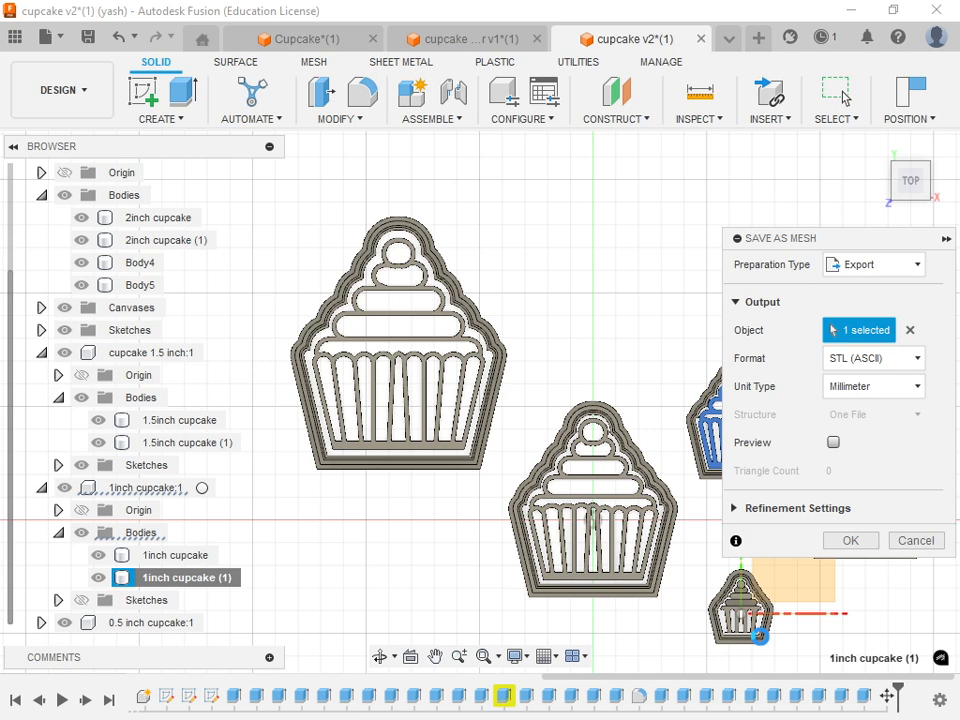
Switch to the Cup cake V2 Drive folder and move Body5.stl, Body4.stl, 1.5inch cupcake.stl and 1.5inch cupcake (1).stl to the bin.
key(alt+Tab)
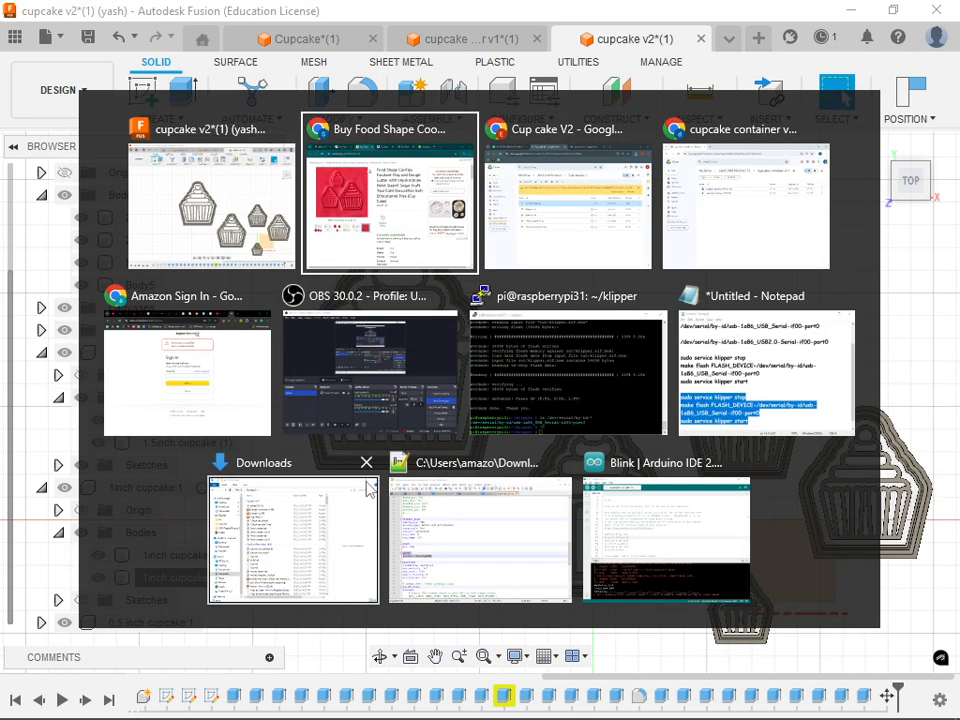
key(alt+Tab)
drag(348, 518, 320, 393)
right_click(331, 399)
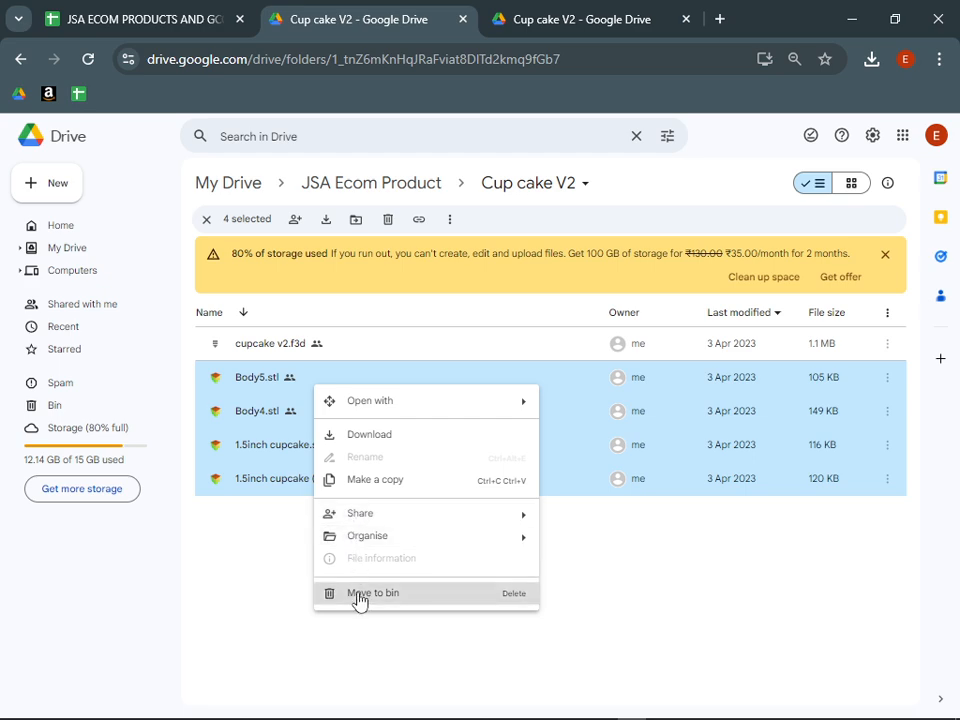
click(360, 597)
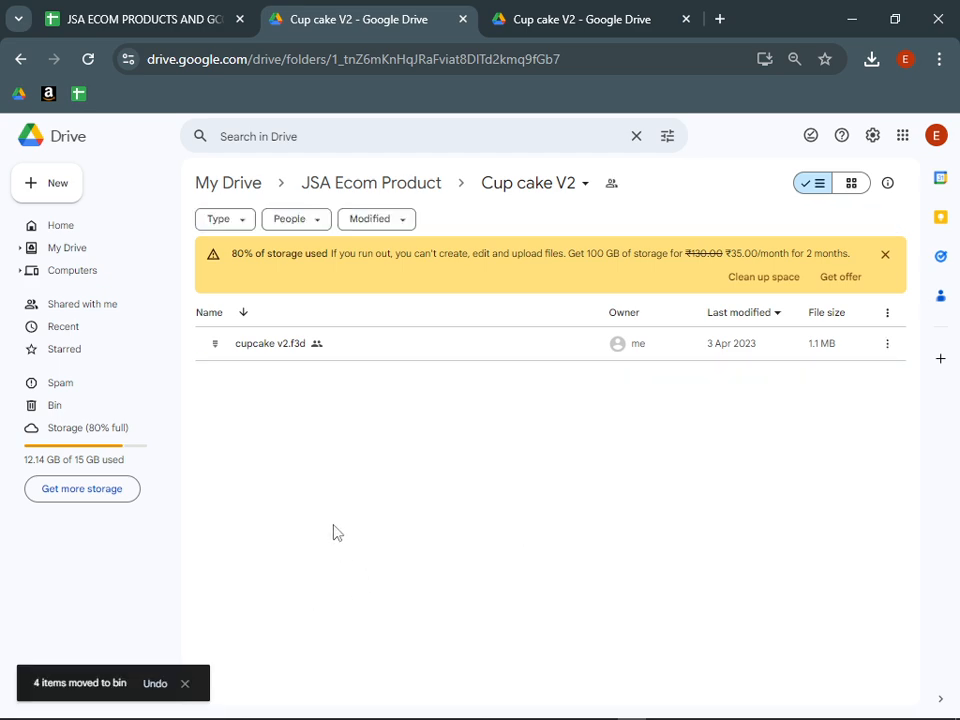
Upload the six exported 1inch, 1.5inch and 2inch cupcake STL files from Downloads to the Cup cake V2 Drive folder.
click(66, 191)
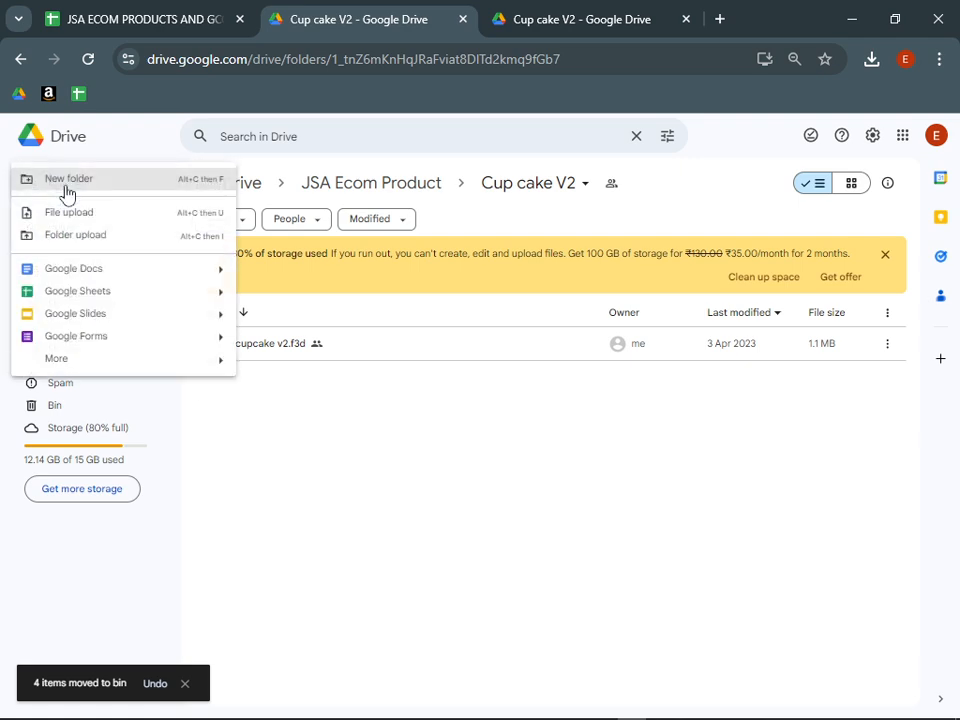
click(62, 214)
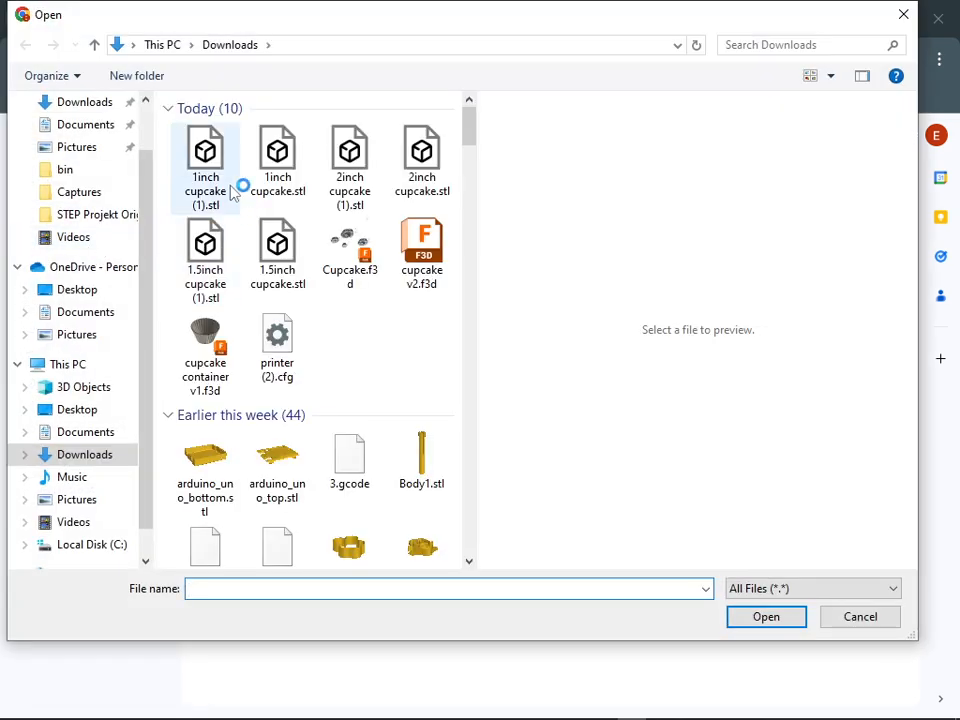
click(215, 170)
ctrl+click(285, 170)
ctrl+click(348, 172)
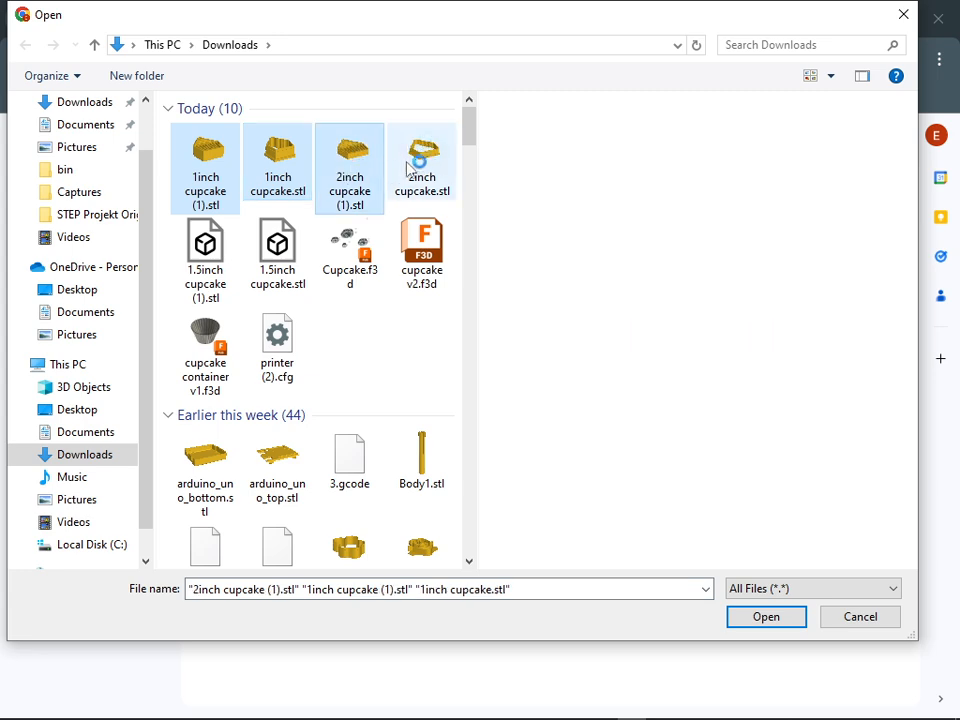
ctrl+click(420, 165)
ctrl+click(215, 258)
ctrl+click(292, 262)
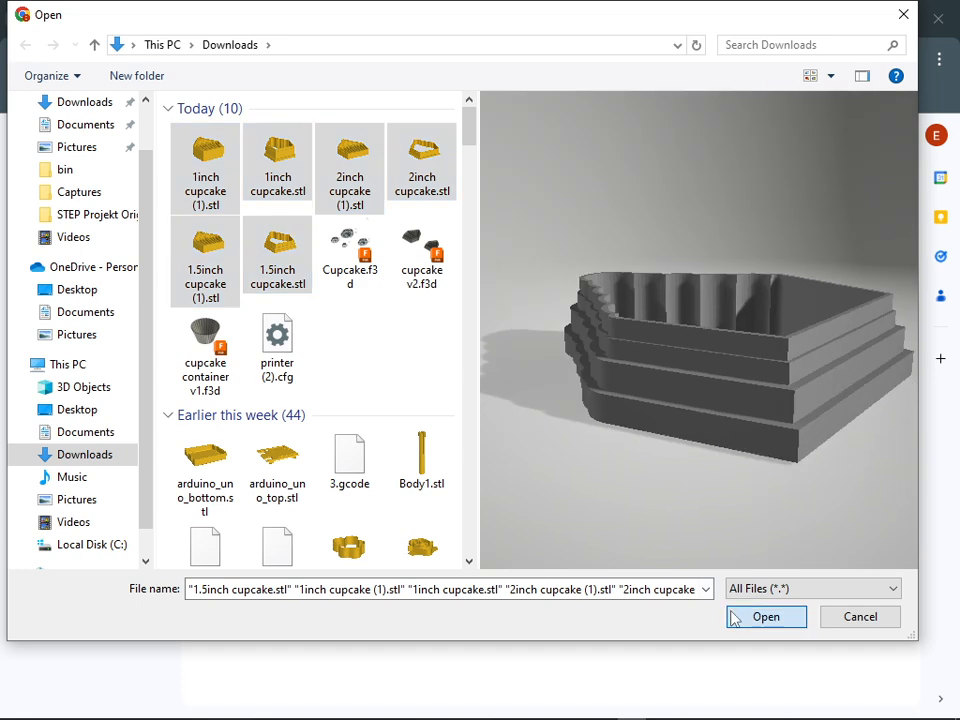
click(735, 617)
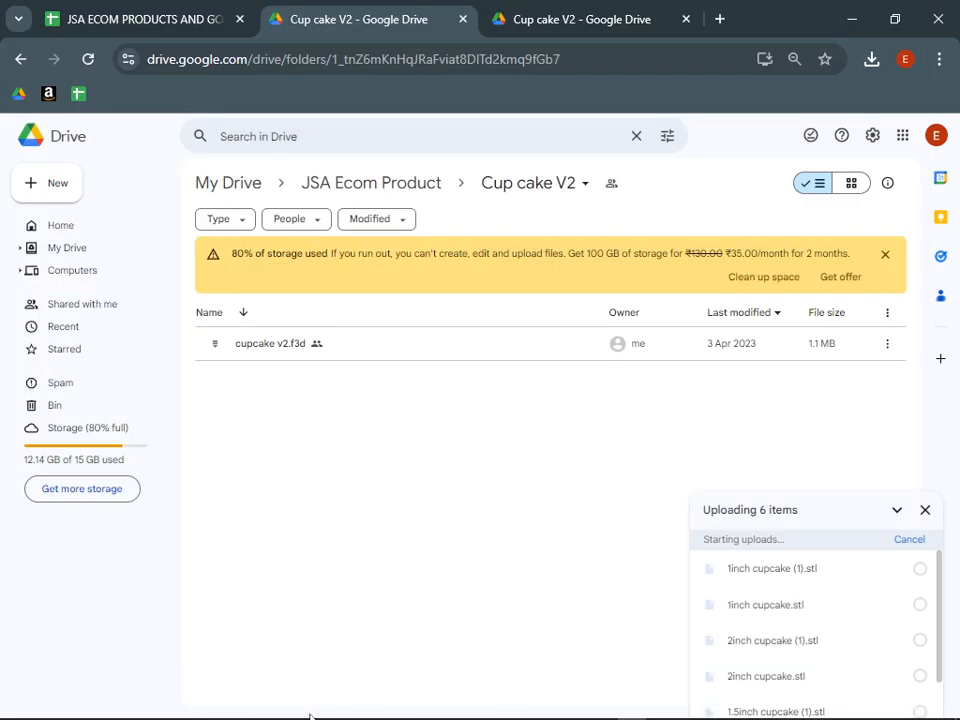
mouse_move(310, 714)
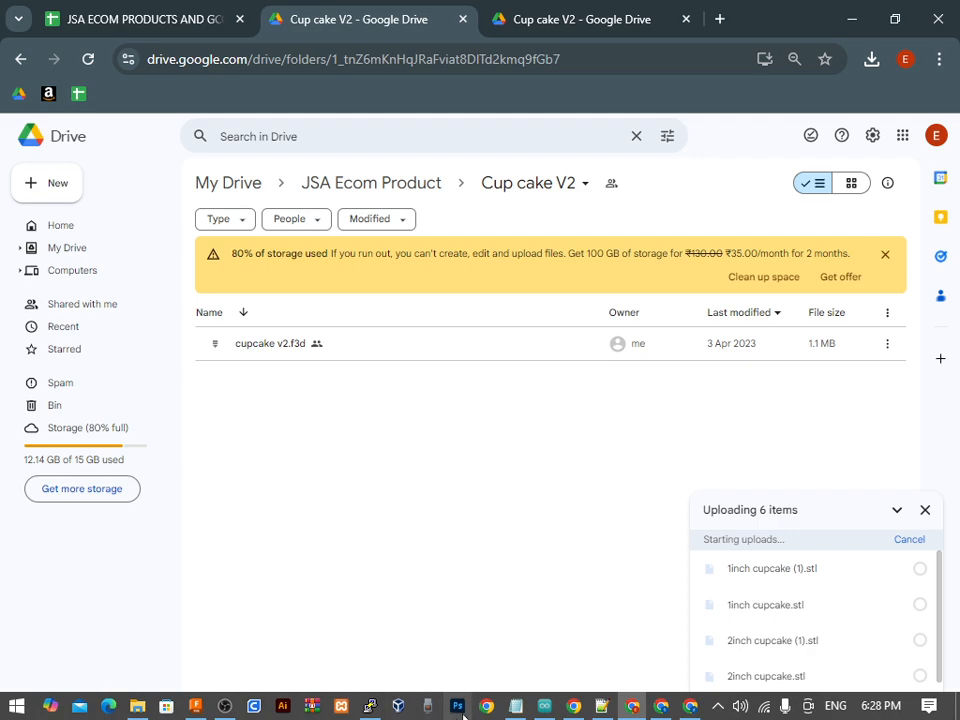
click(225, 706)
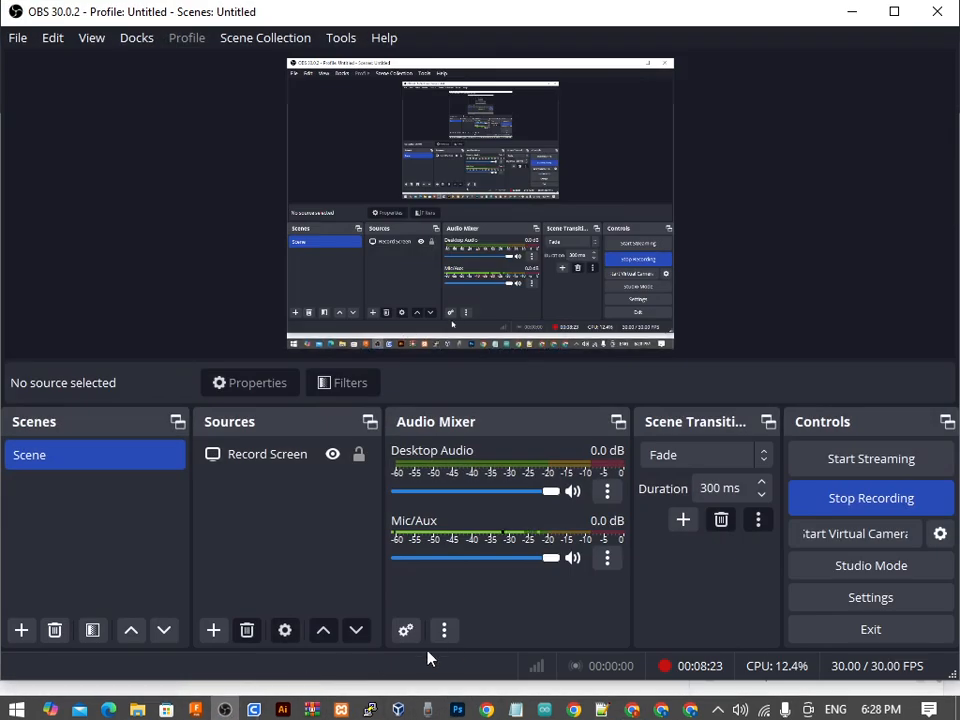
key(alt+Tab)
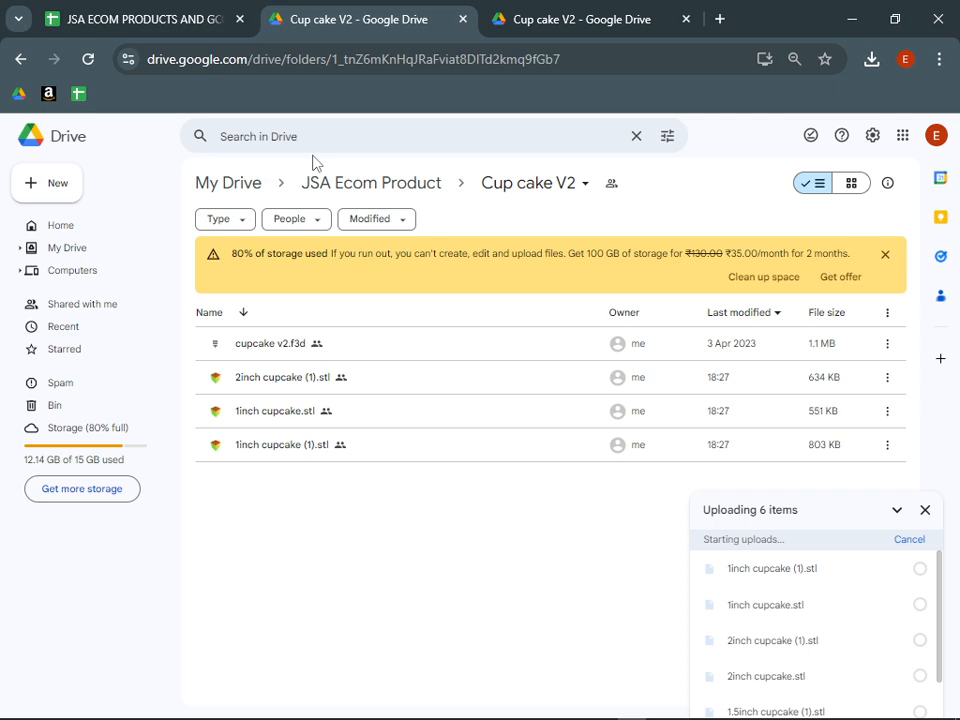
Copy the Cup cake V2 Drive folder's URL into the Folders link cell C694, the first empty row of the products sheet.
click(279, 51)
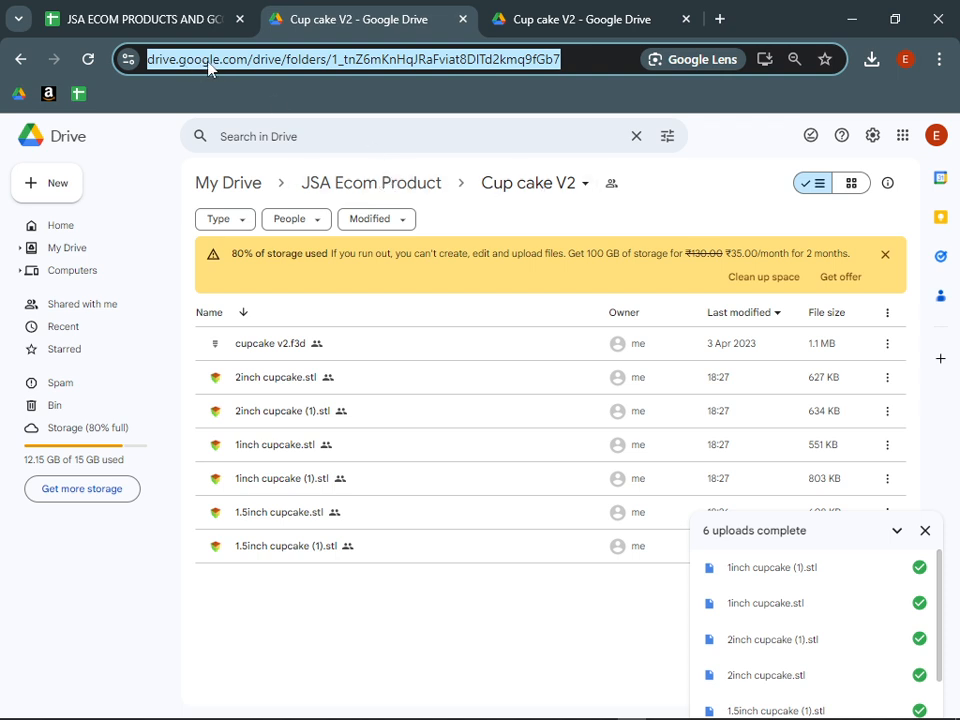
click(167, 25)
click(313, 21)
click(172, 23)
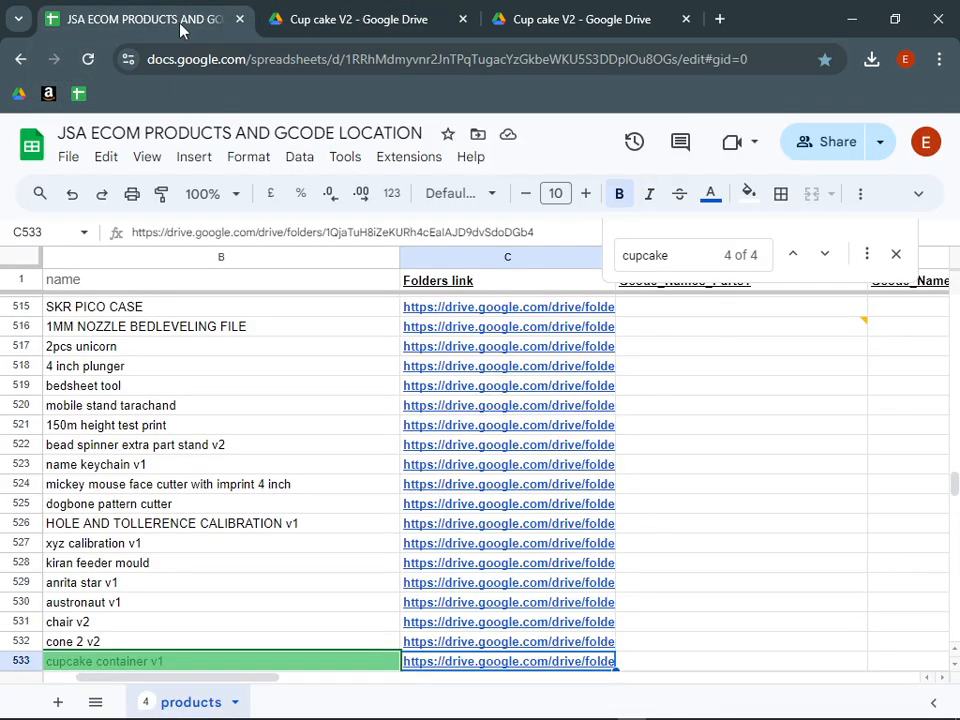
scroll(260, 386, down, 8)
scroll(294, 412, up, 2)
drag(957, 499, 955, 543)
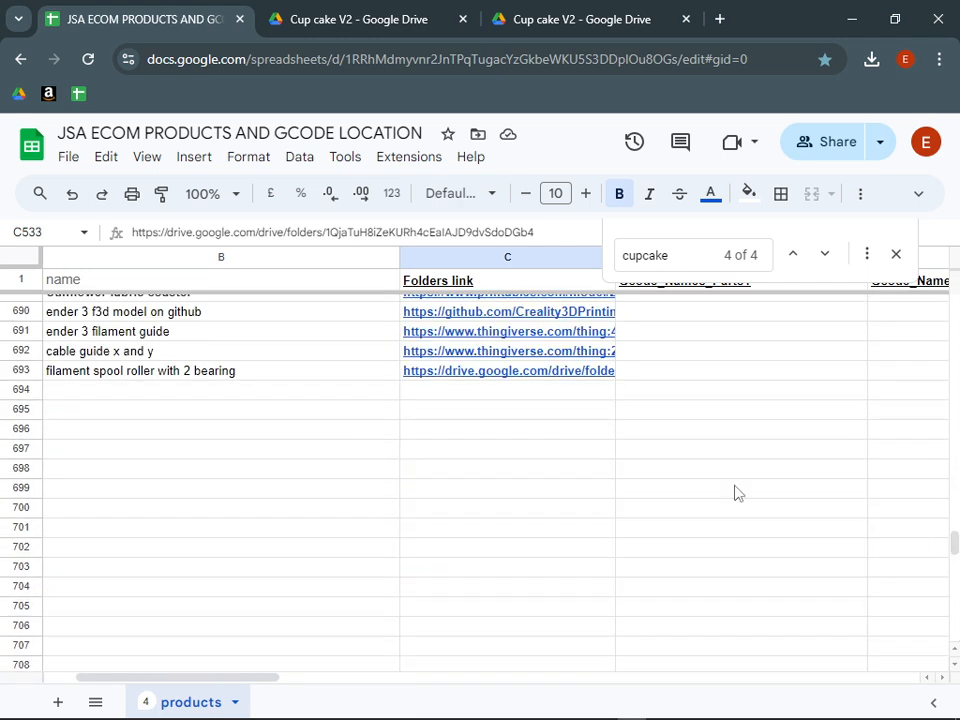
click(508, 395)
key(ctrl+v)
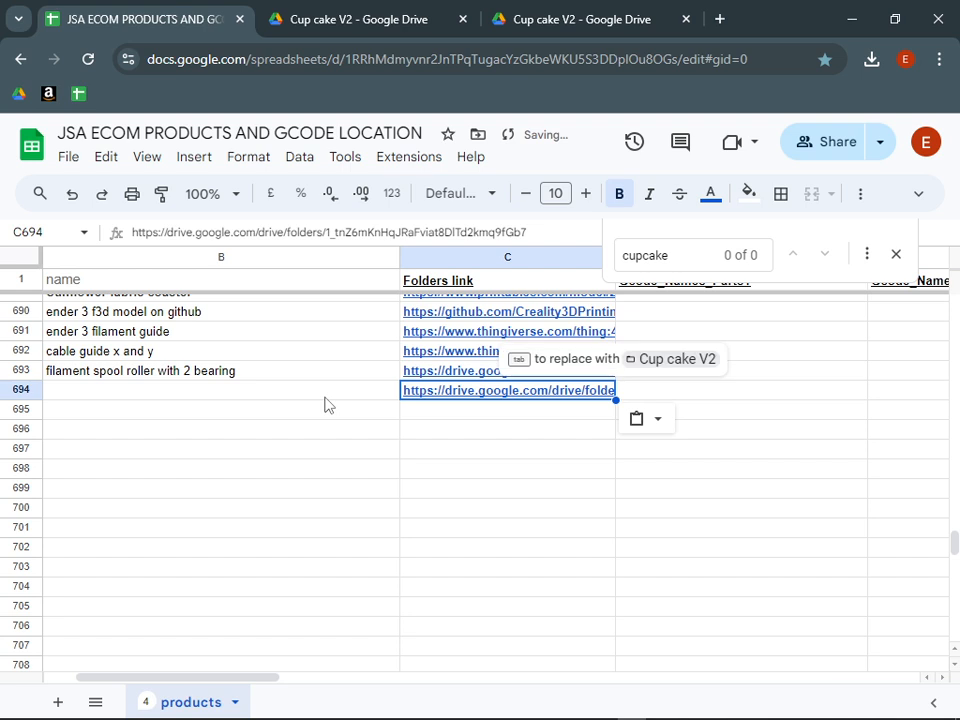
Enter "cup cake v2" as the product name in cell B694.
click(327, 397)
text(cup cake v2)
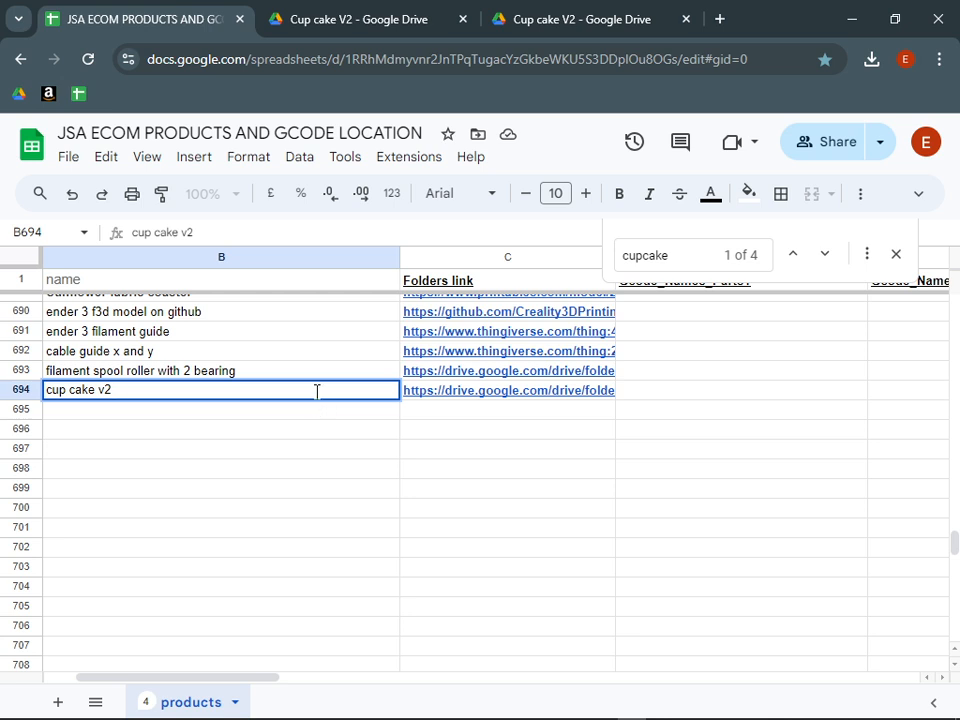
click(314, 431)
Copy the "3d printer upgrade" filter dropdown from A693 into A694 for the new product row.
key(Left)
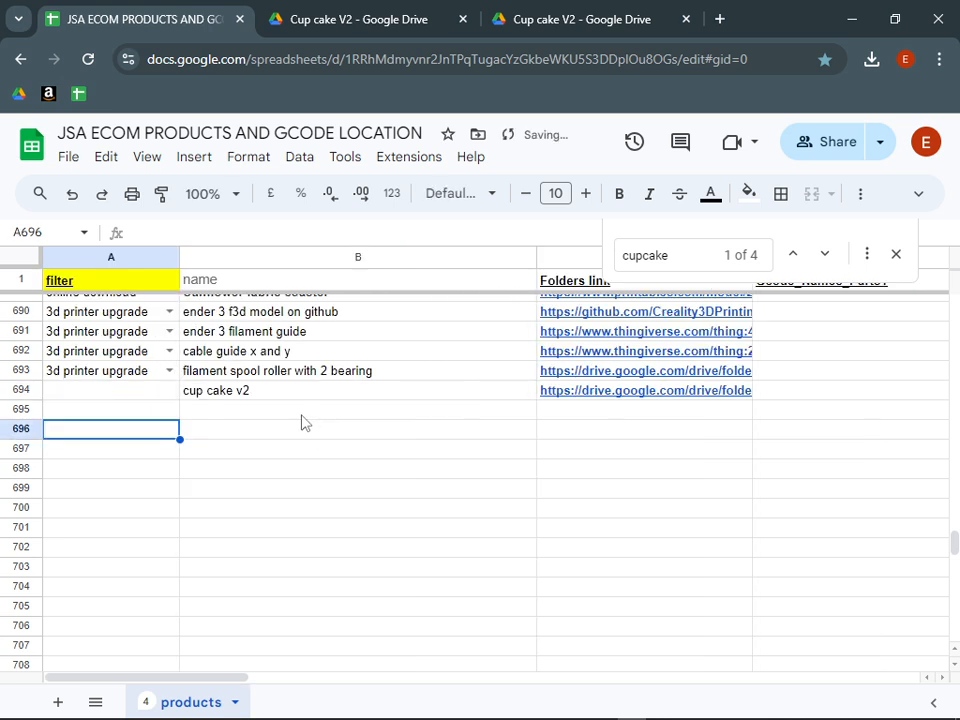
click(165, 394)
click(160, 376)
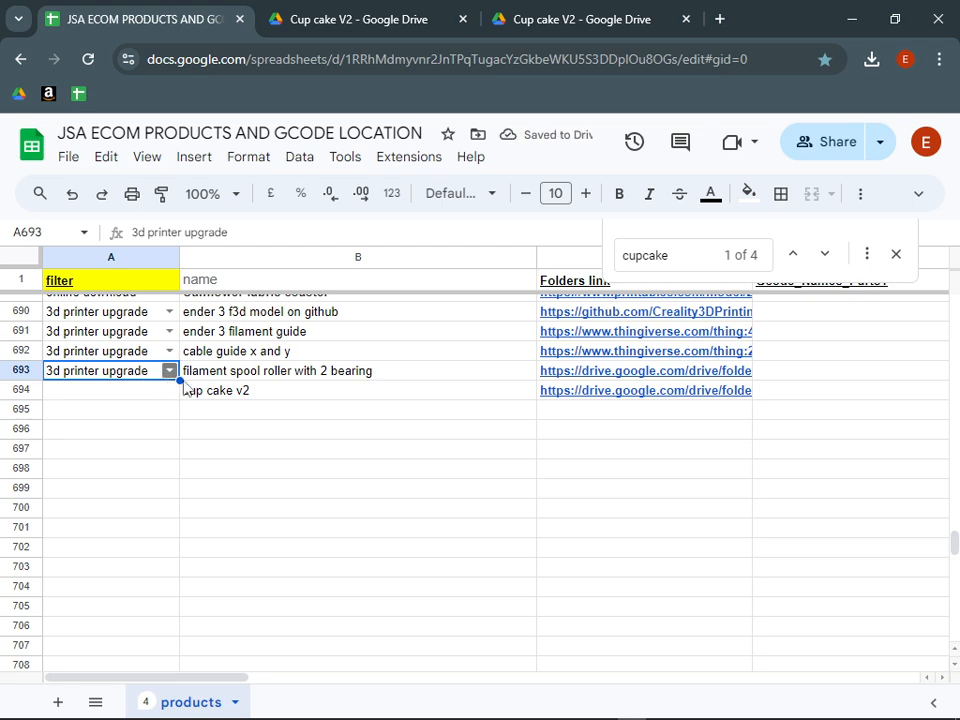
click(137, 387)
key(ctrl+b)
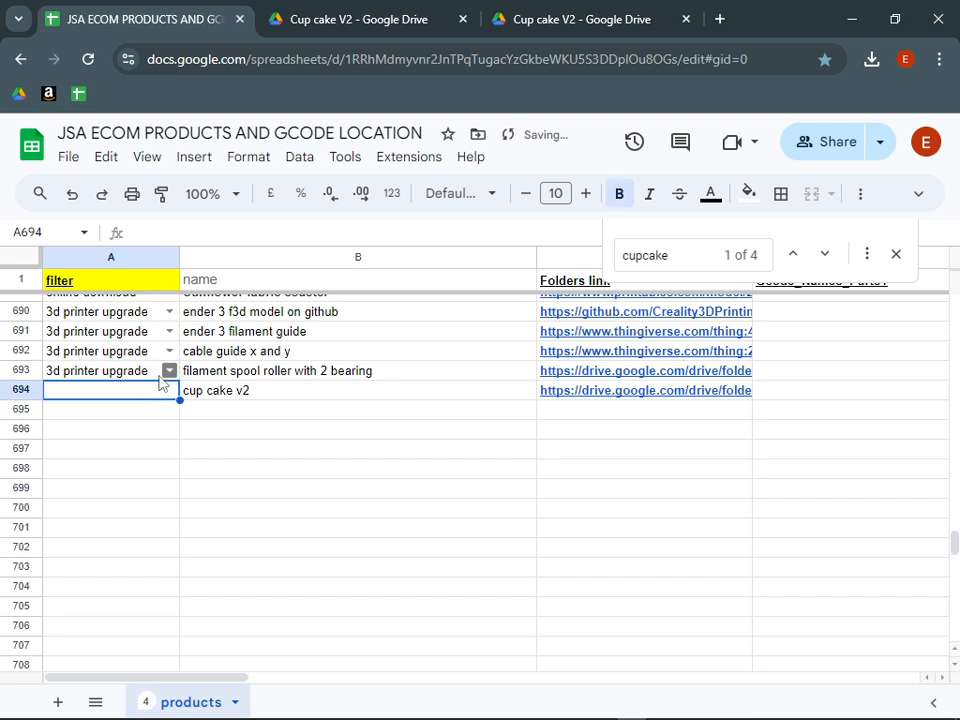
click(166, 377)
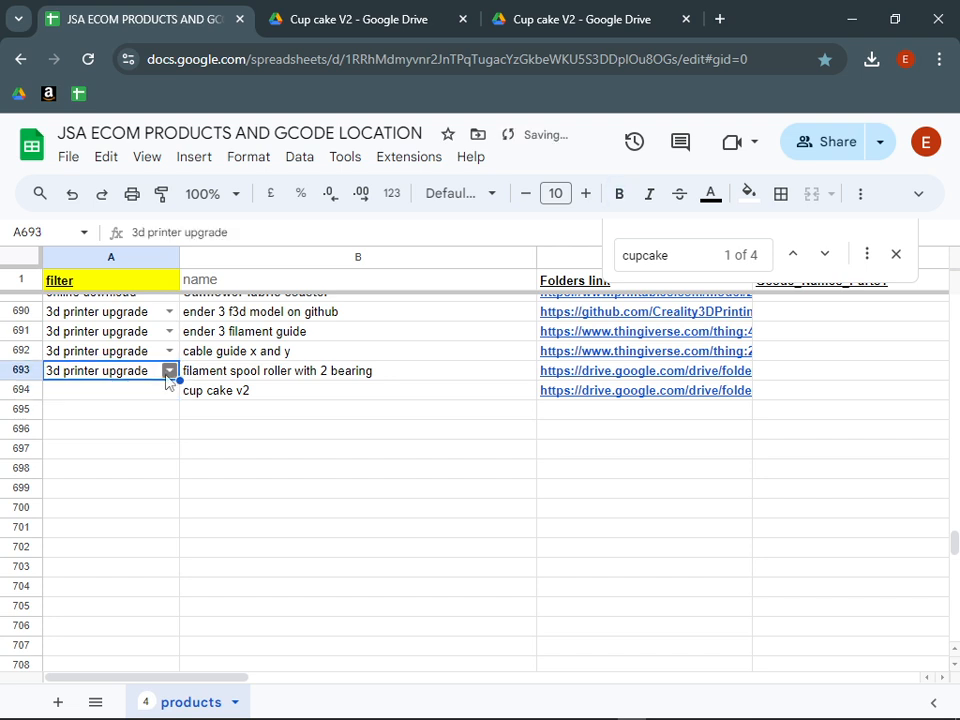
click(134, 407)
click(134, 397)
text(3d printer upgrade)
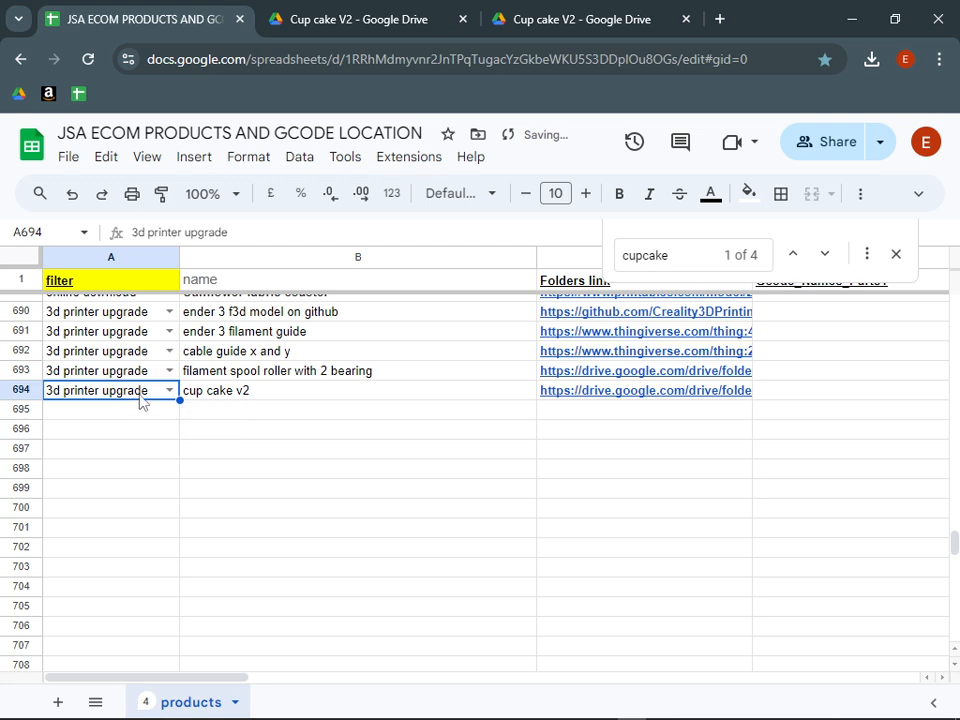
Change the filter in A694 to Cutter and check the row's name and folder link.
click(140, 395)
click(101, 545)
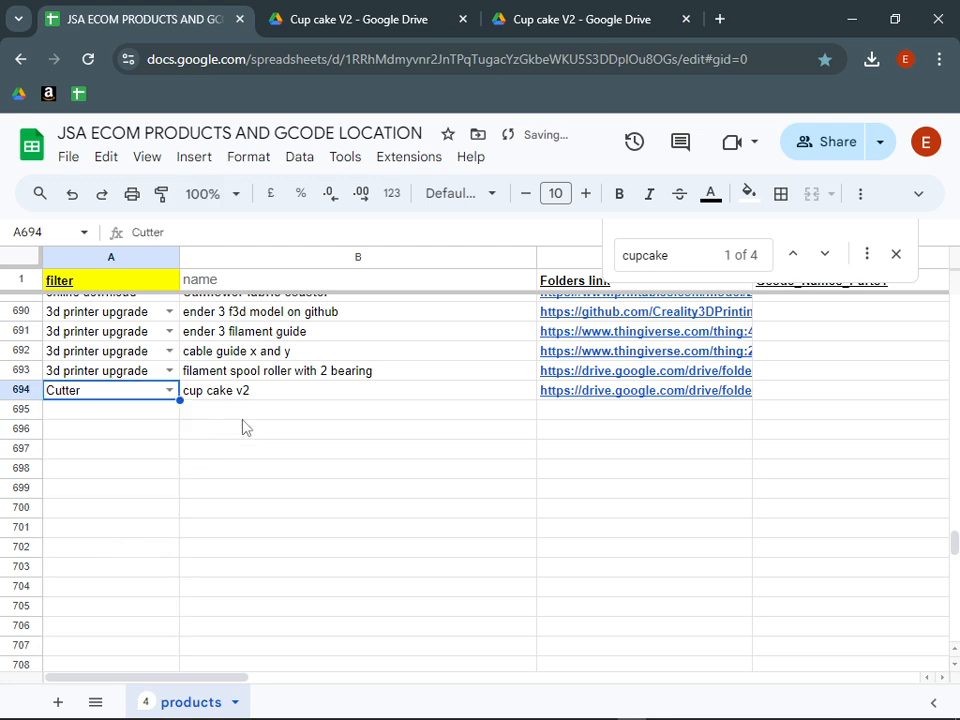
click(273, 398)
click(589, 397)
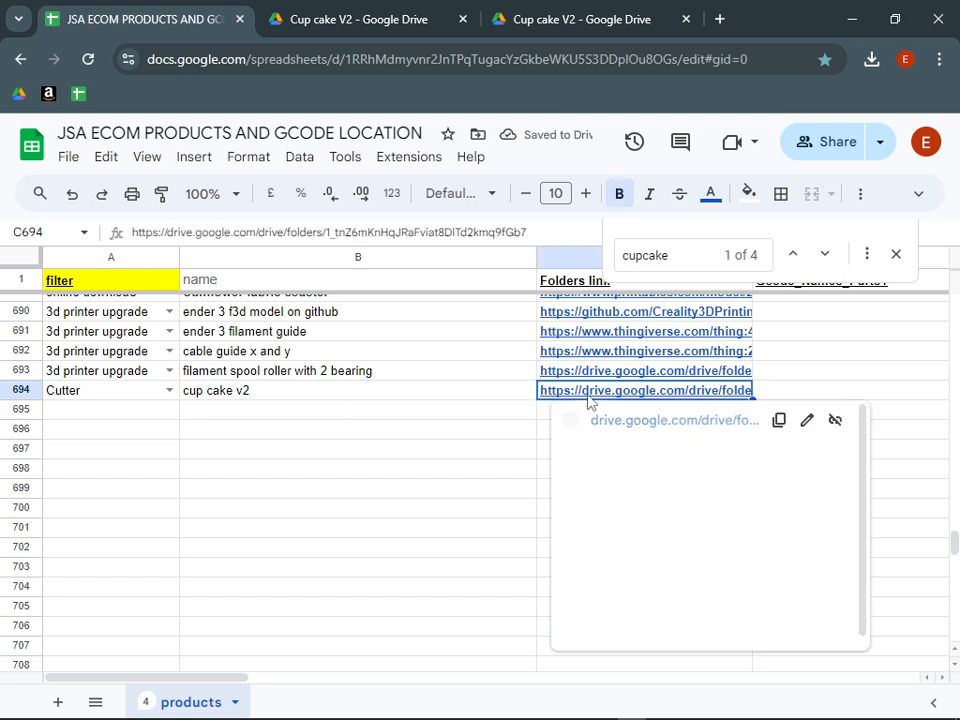
Copy ASIN B0BRB973Q9 from A2 of the missing out of stock products sheet into the ASIN cell L694 of the products sheet.
drag(199, 679, 630, 673)
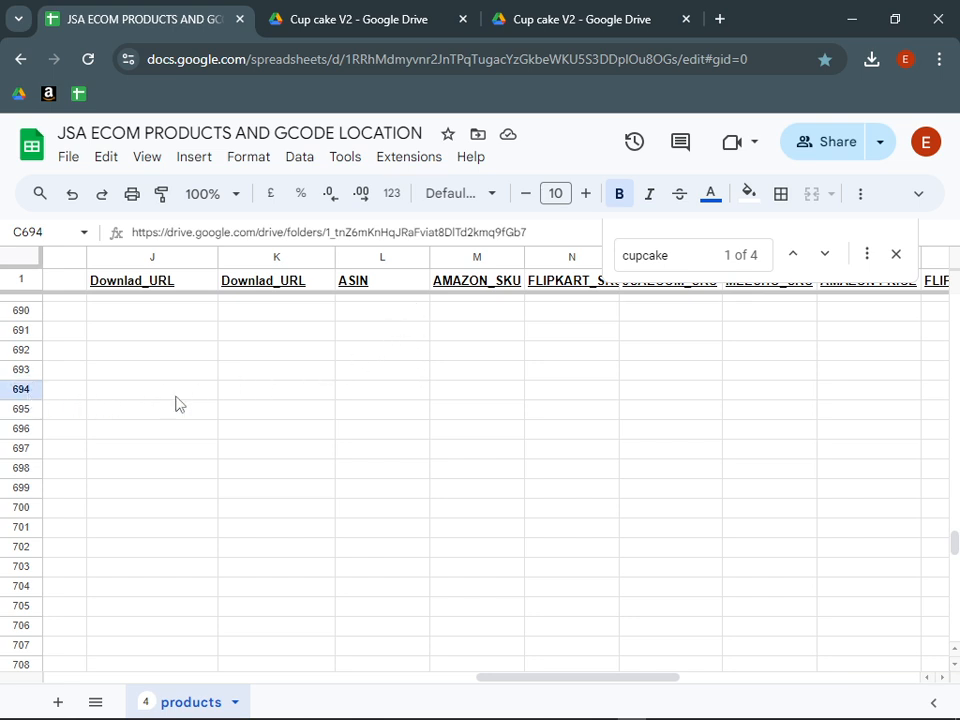
click(365, 398)
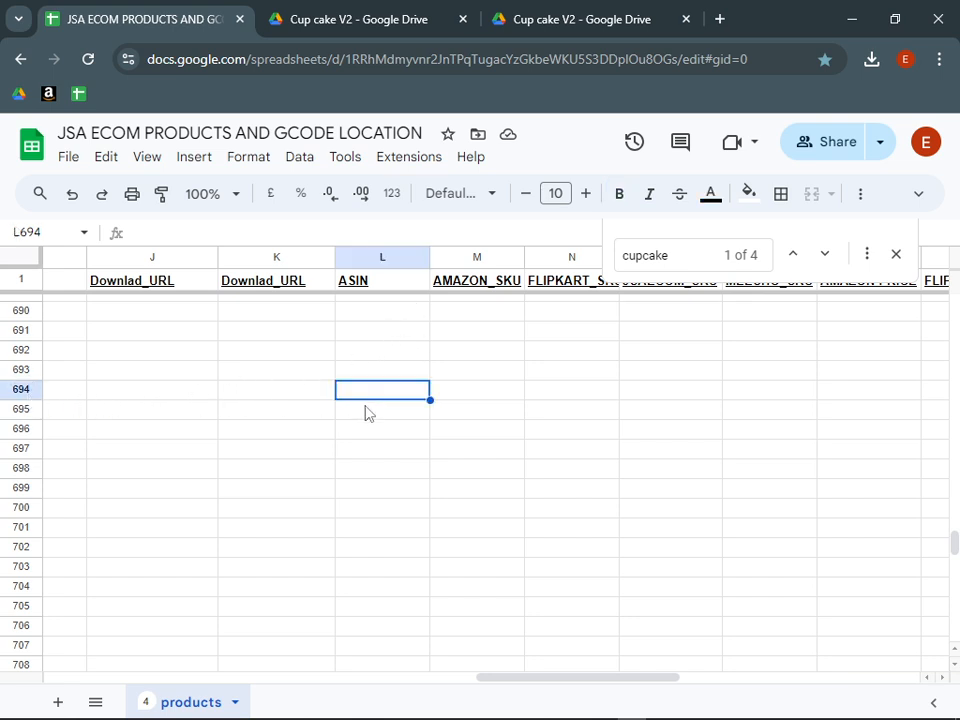
key(alt+Tab)
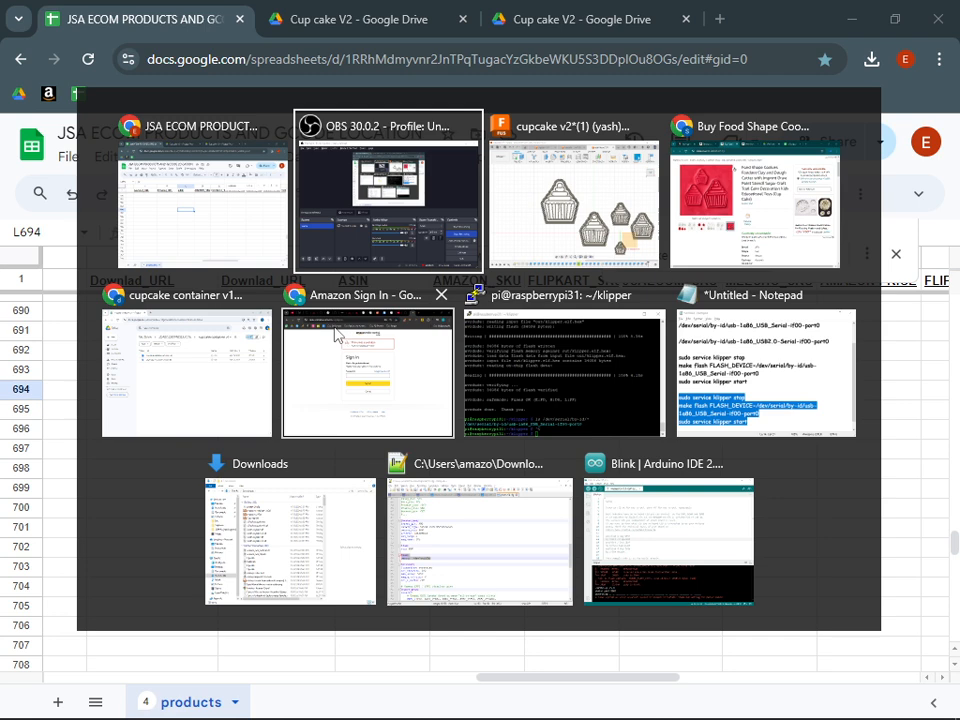
click(317, 365)
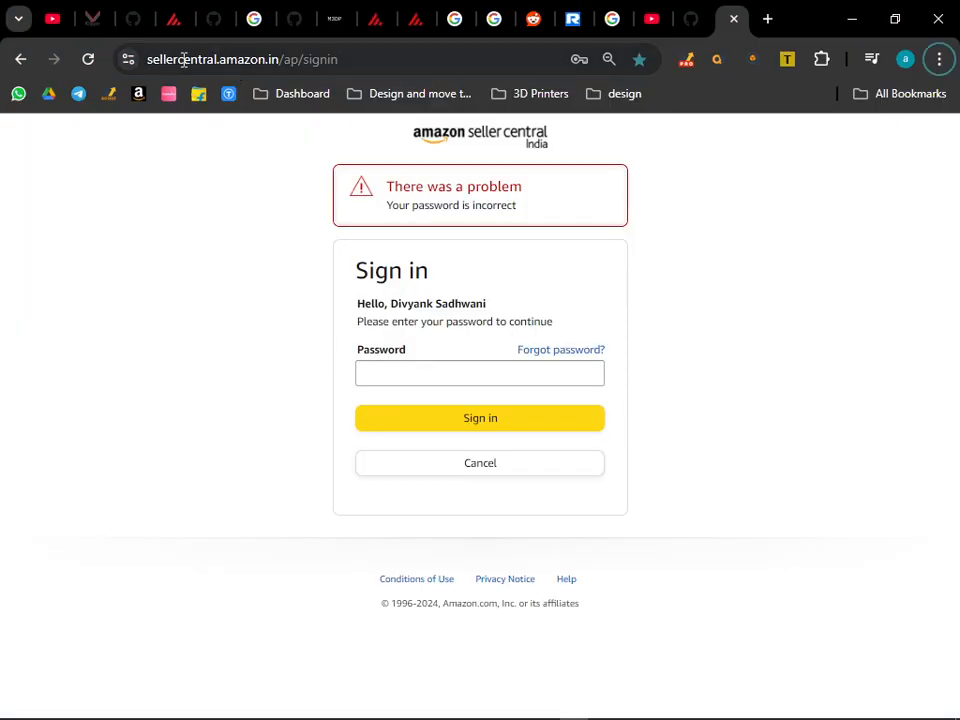
click(905, 59)
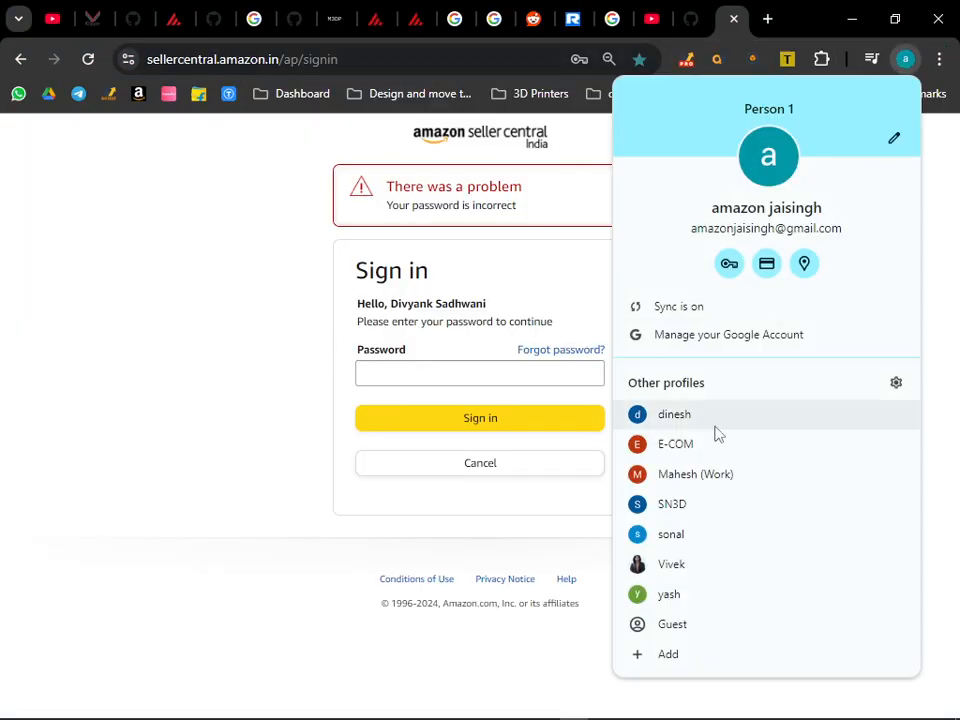
click(681, 504)
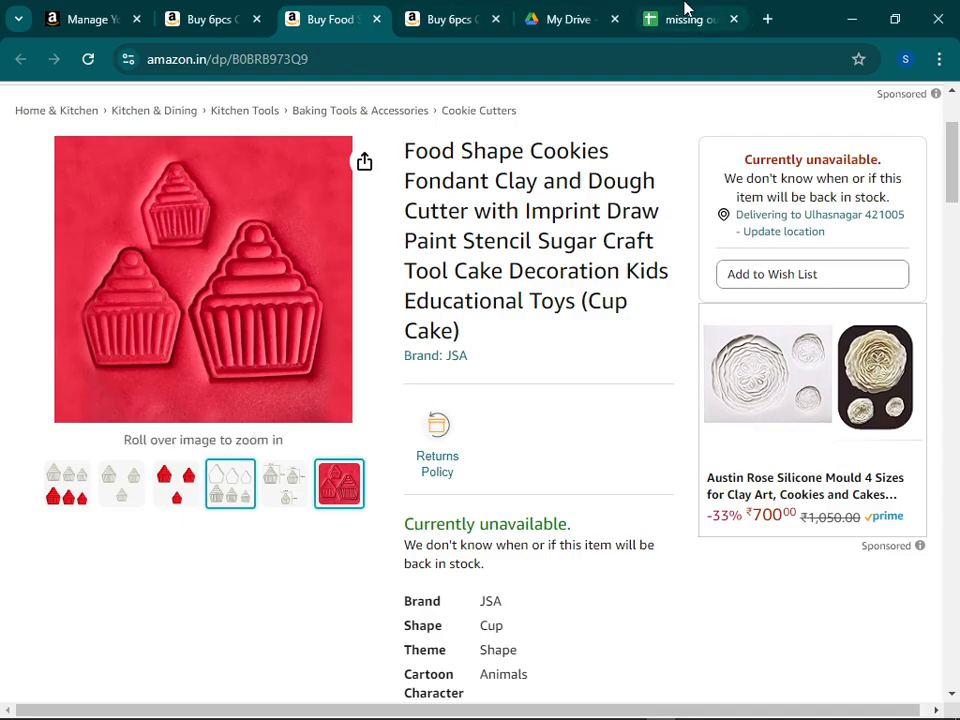
click(684, 12)
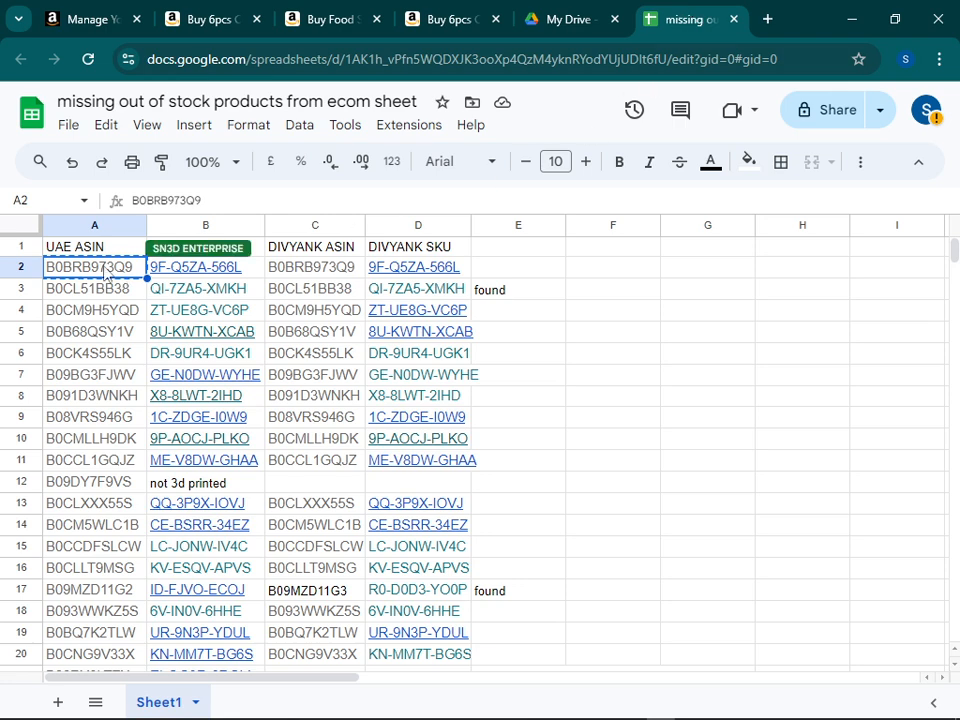
mouse_move(180, 275)
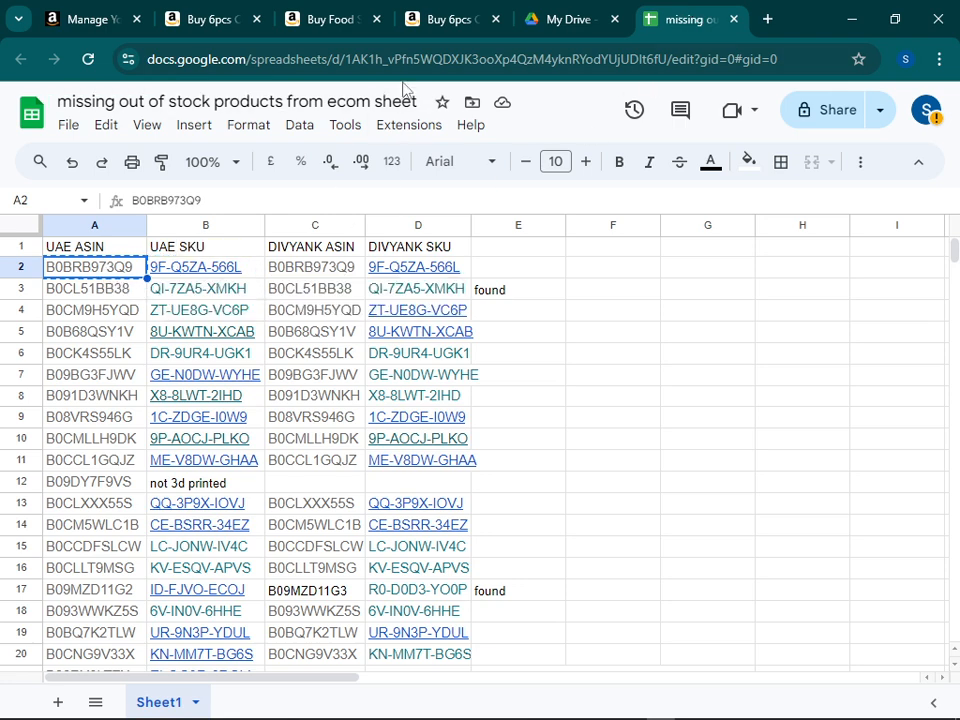
key(alt+Tab)
key(alt+Tab)
key(Tab)
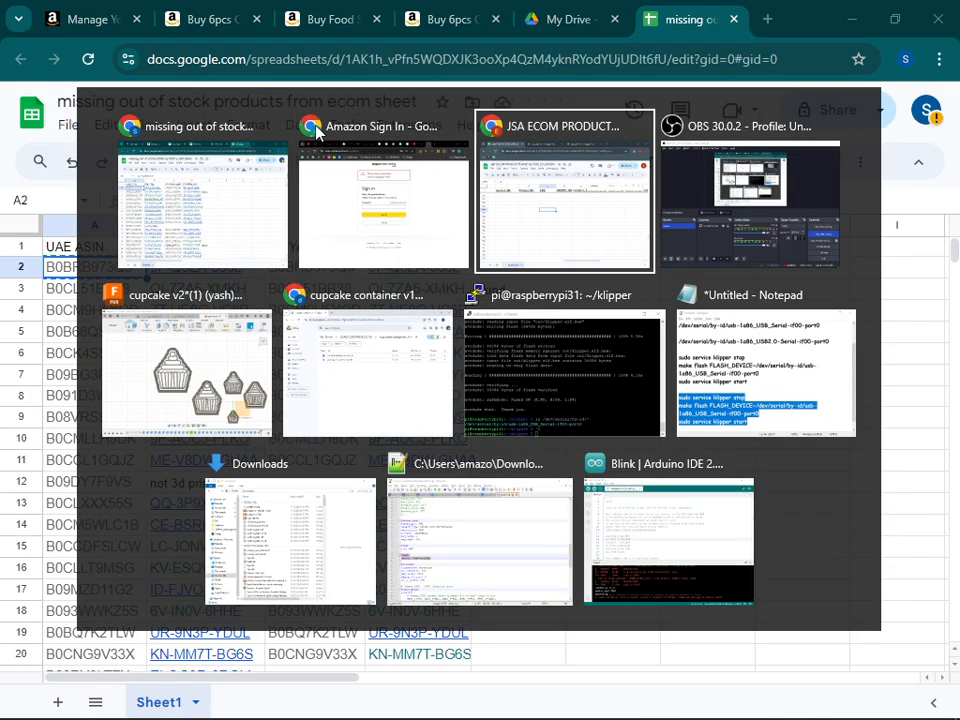
text(B0BRB973Q9)
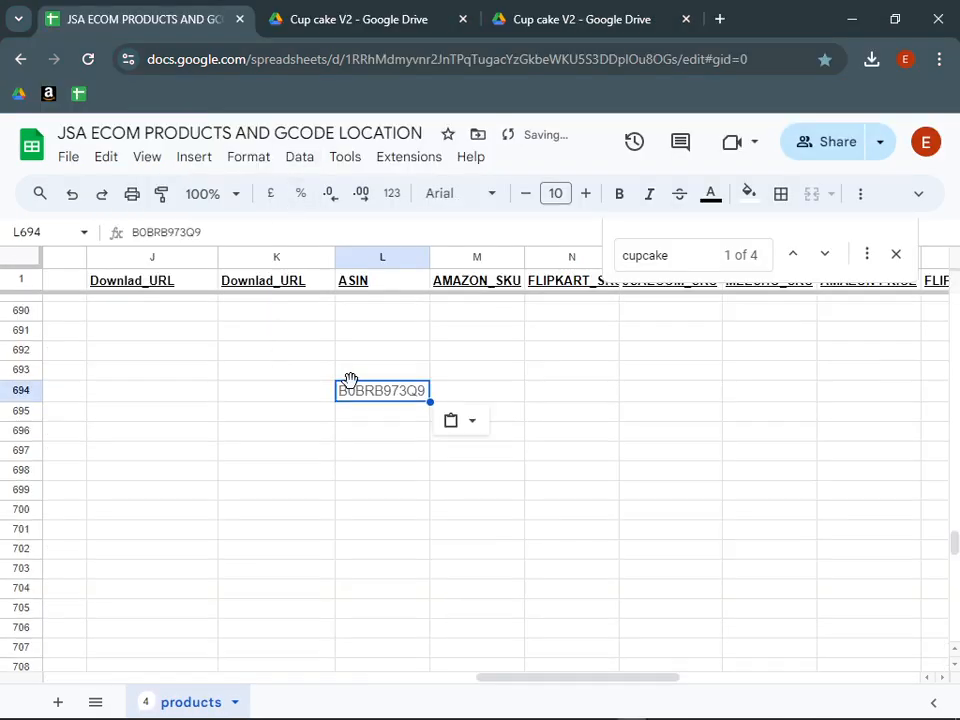
Copy UAE SKU 9F-Q5ZA-566L from B2 of the out-of-stock sheet into the AMAZON_SKU cell M694.
key(alt+Tab)
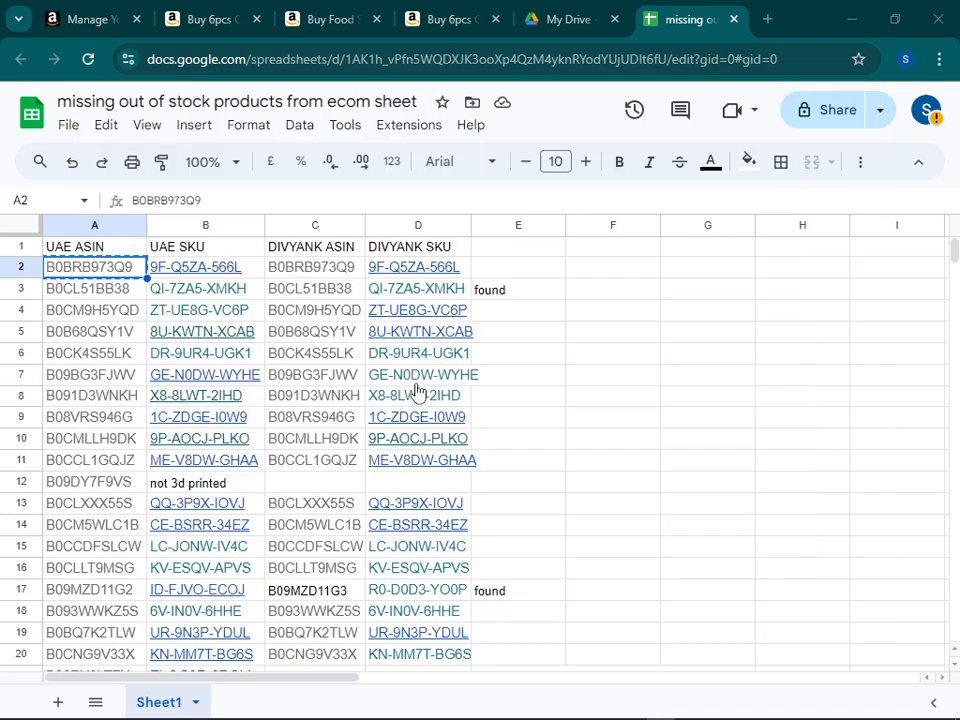
click(212, 268)
key(alt+Tab)
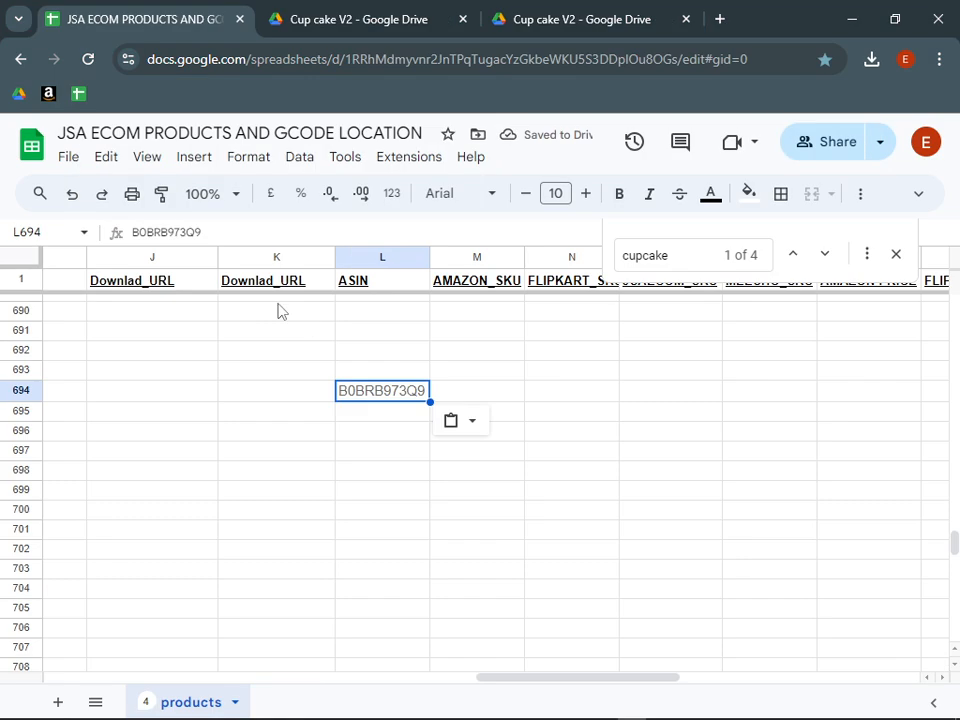
click(452, 395)
text(9F-Q5ZA-566L)
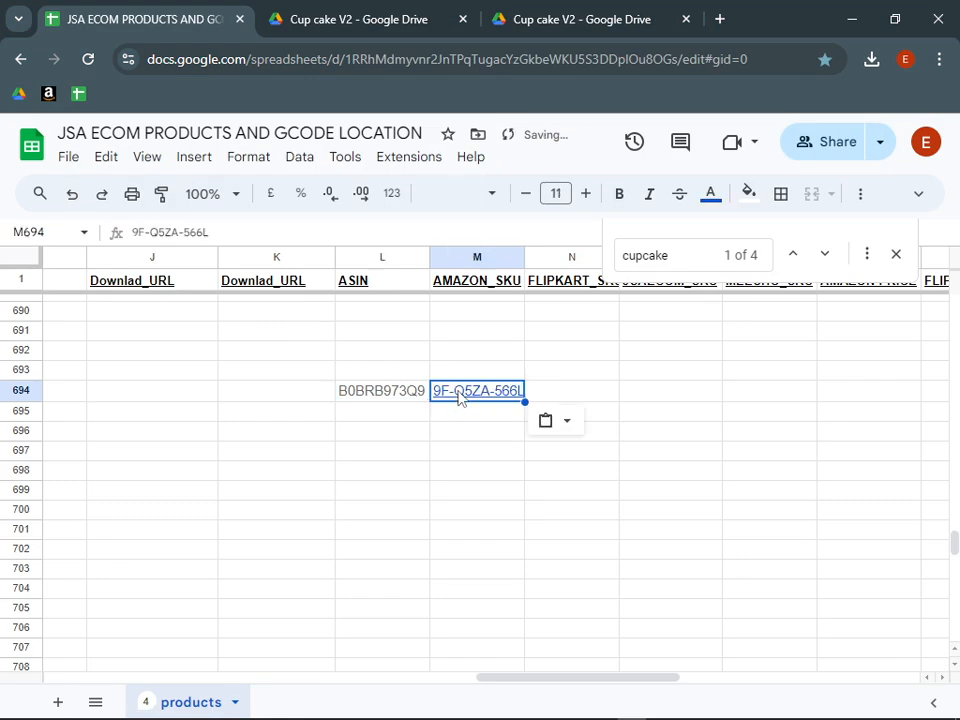
Compare the two ASINs and two SKUs of row 2 in the missing out of stock products sheet.
click(545, 390)
key(alt+Tab)
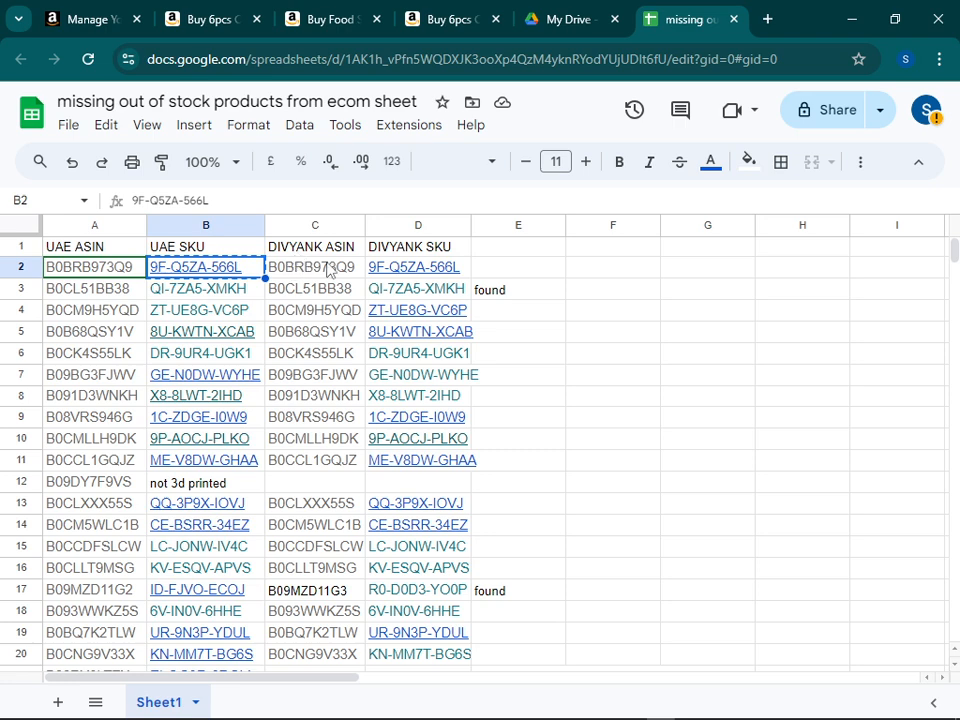
click(326, 275)
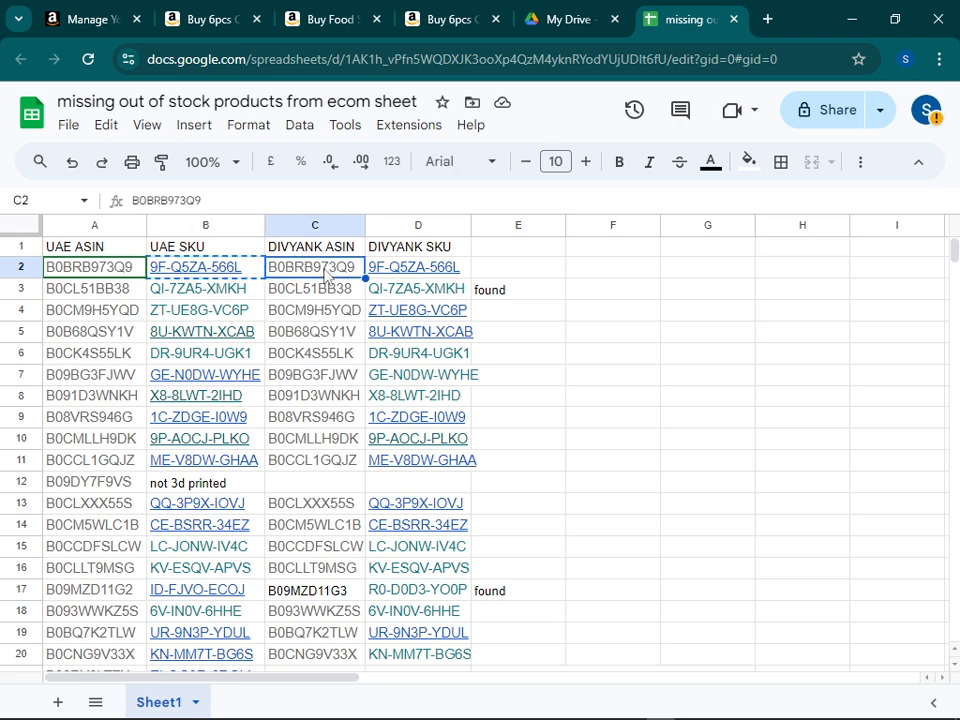
click(200, 265)
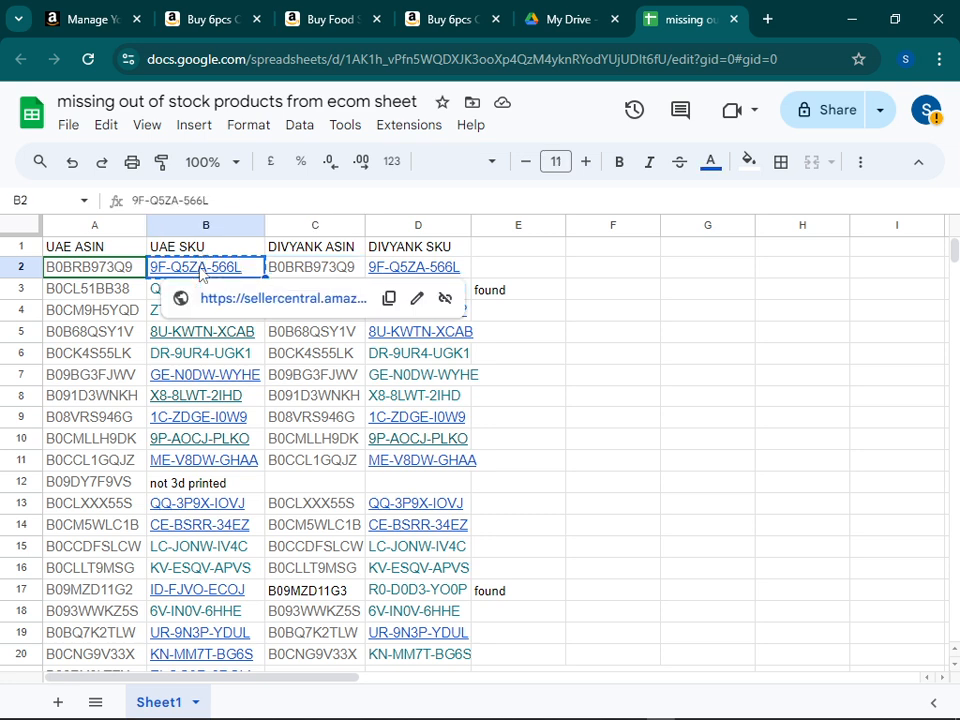
click(393, 268)
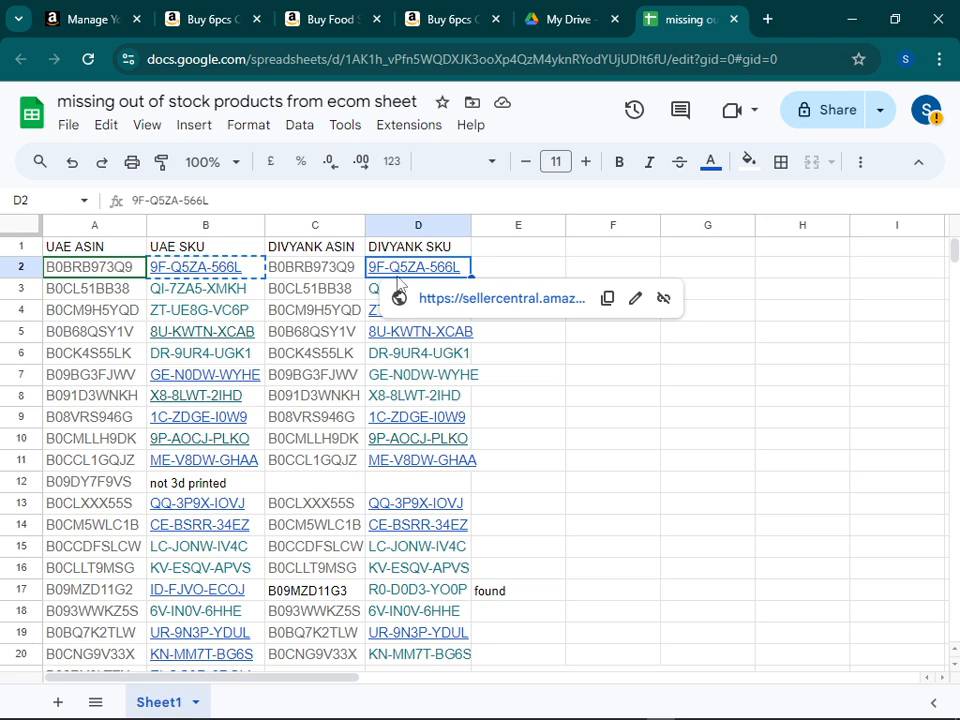
Try to append SKU 9F-Q5ZA-566L a second time after the existing SKU in cell M694 of the products sheet.
key(alt+Tab)
double_click(463, 392)
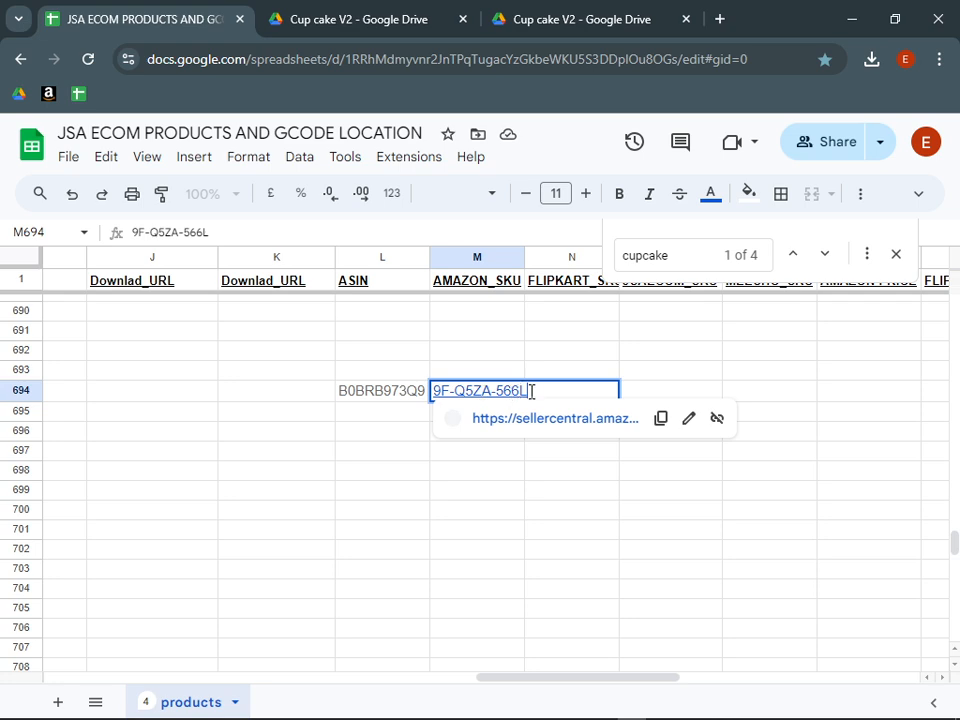
click(482, 281)
double_click(512, 395)
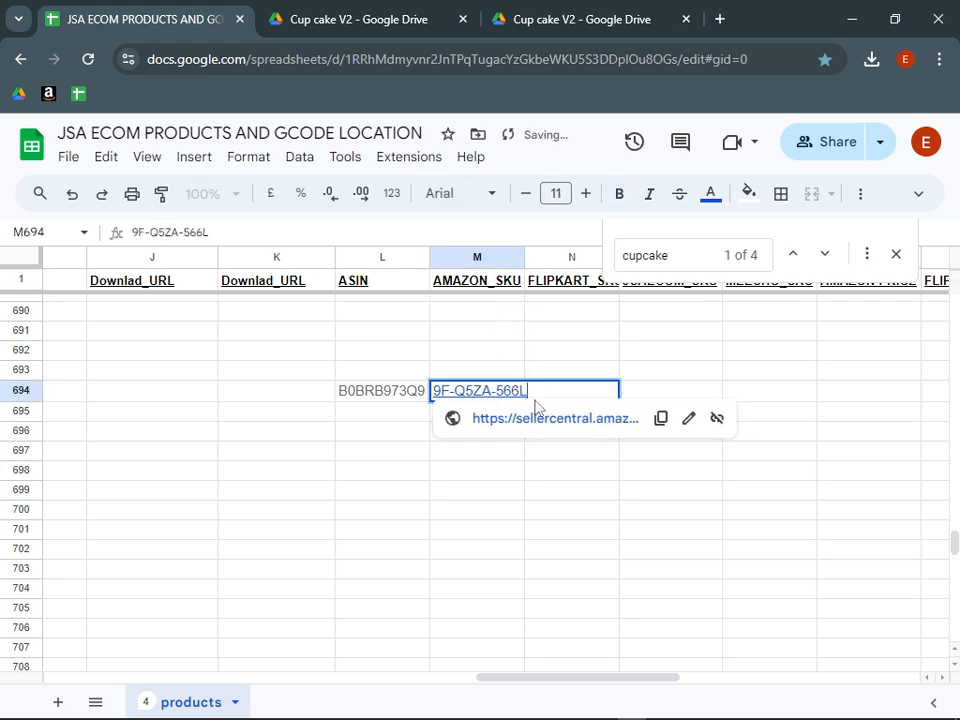
click(540, 395)
key(ctrl+v)
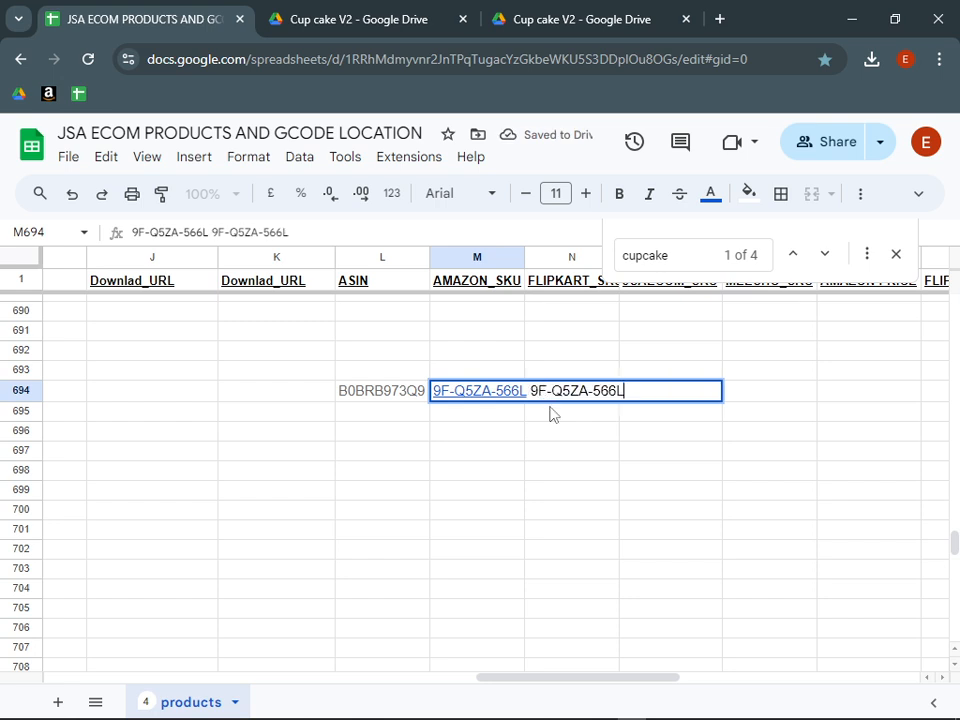
Remove the duplicate second SKU from cell M694, keeping only 9F-Q5ZA-566L as the AMAZON_SKU.
double_click(580, 392)
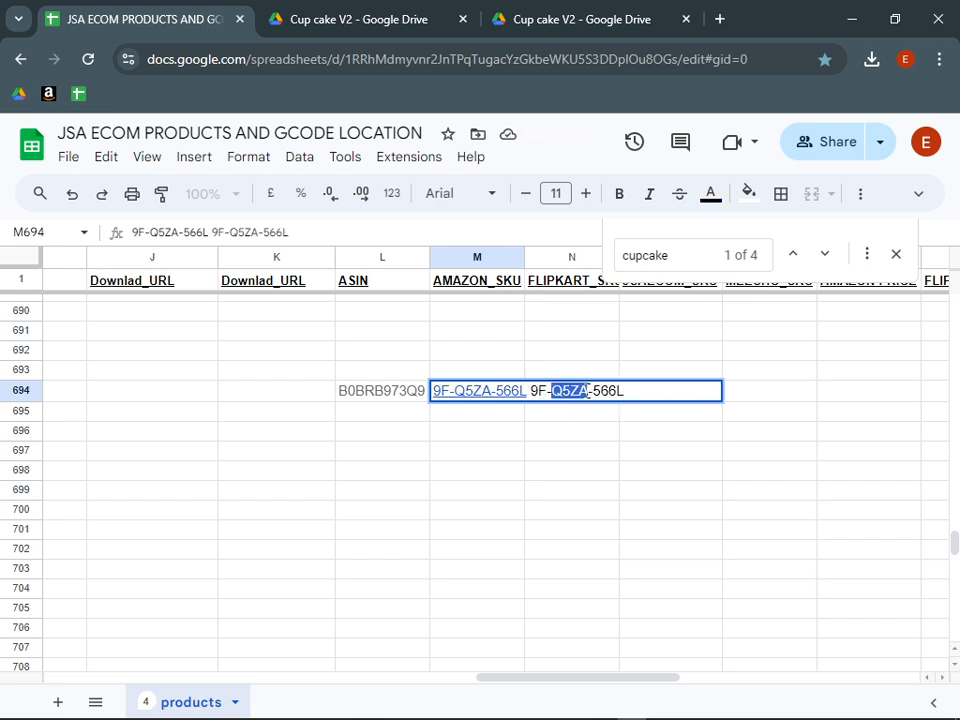
click(628, 390)
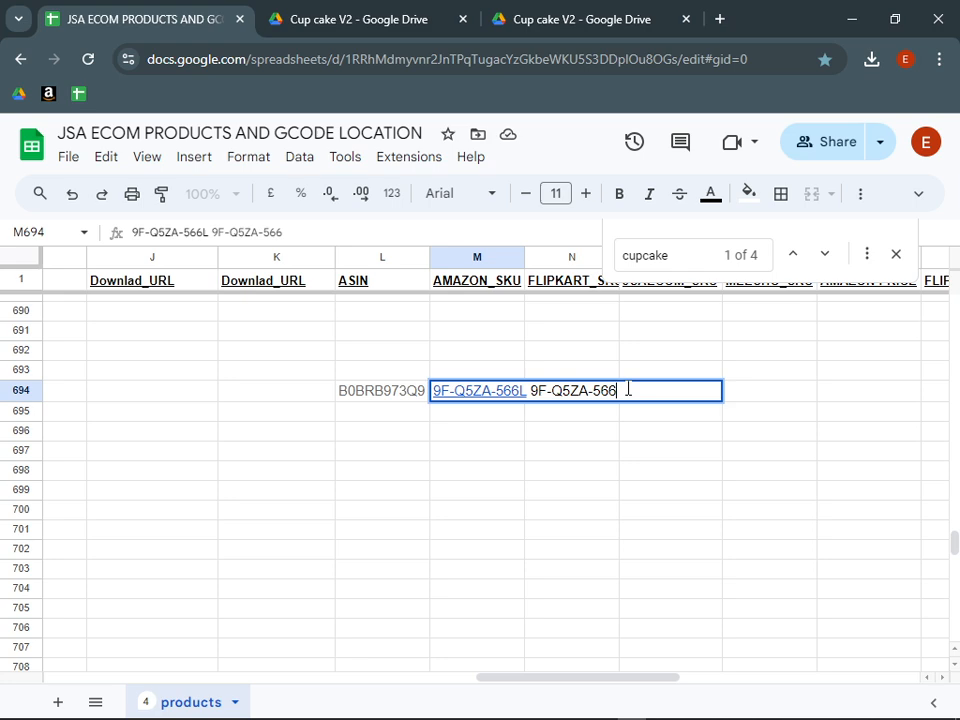
key(BackSpace)
key(BackSpace)
key(BackSpace)
key(BackSpace)
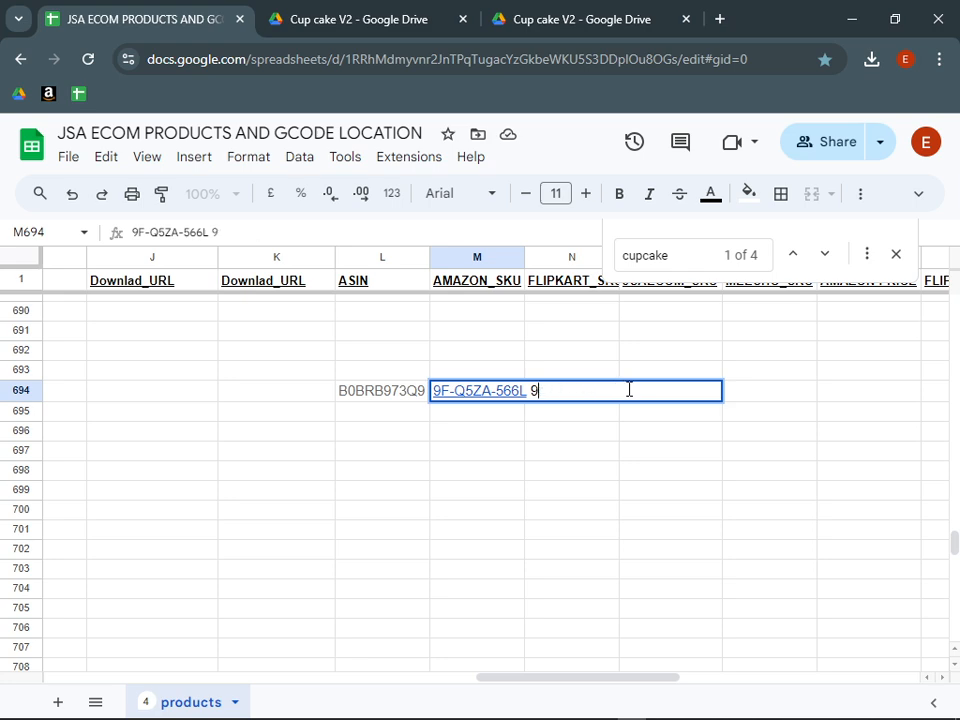
key(BackSpace)
key(BackSpace)
click(563, 467)
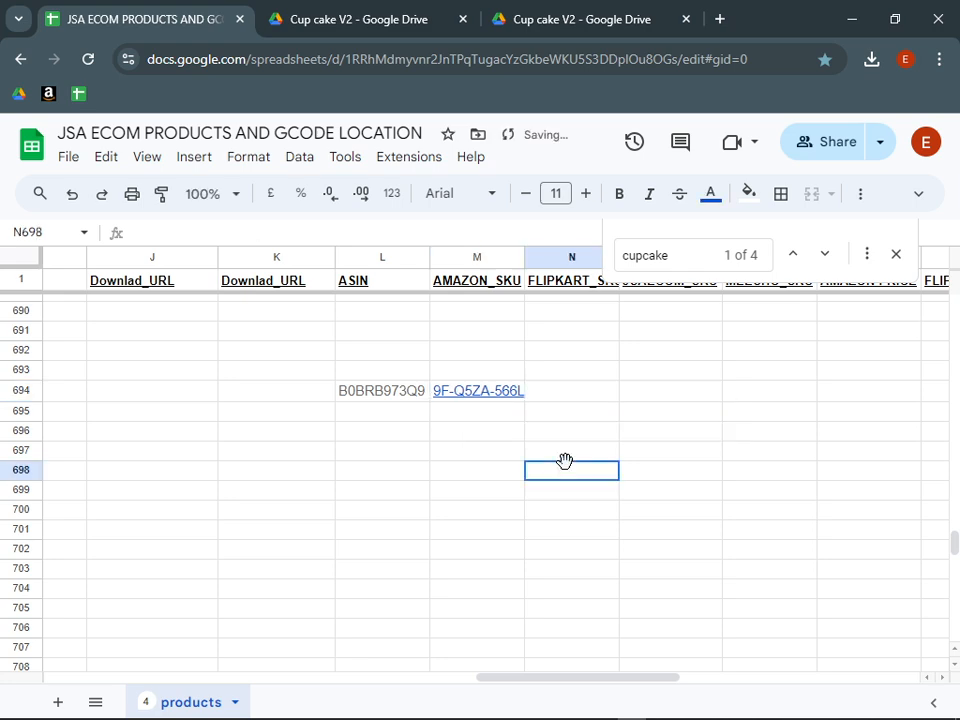
Review the ASIN, AMAZON_SKU, folder link and name entered in row 694 of the products sheet.
click(405, 397)
click(480, 392)
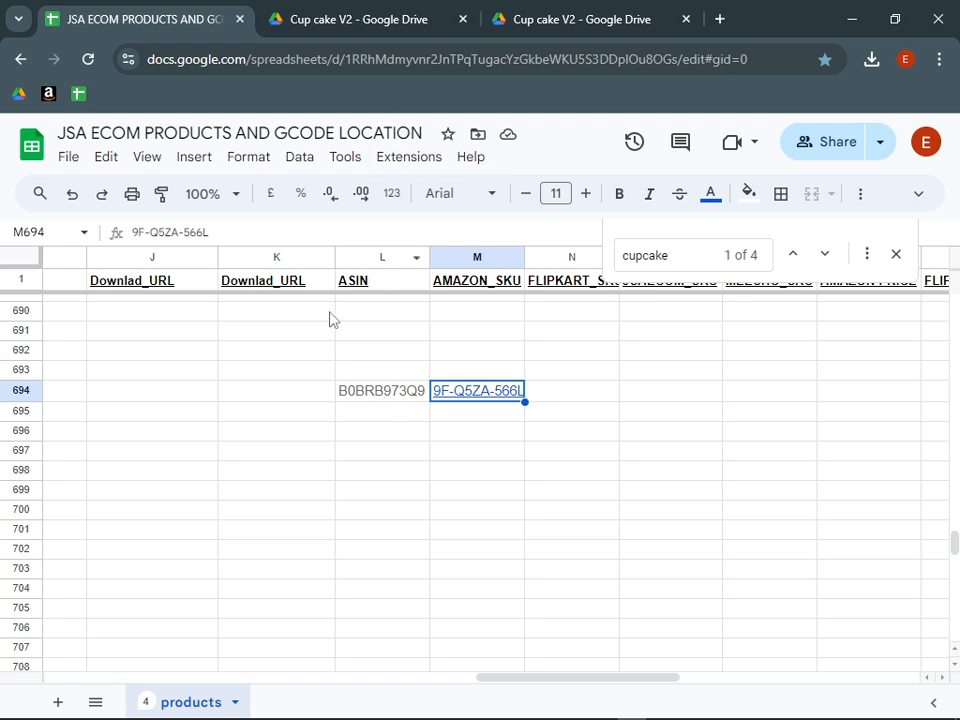
click(700, 250)
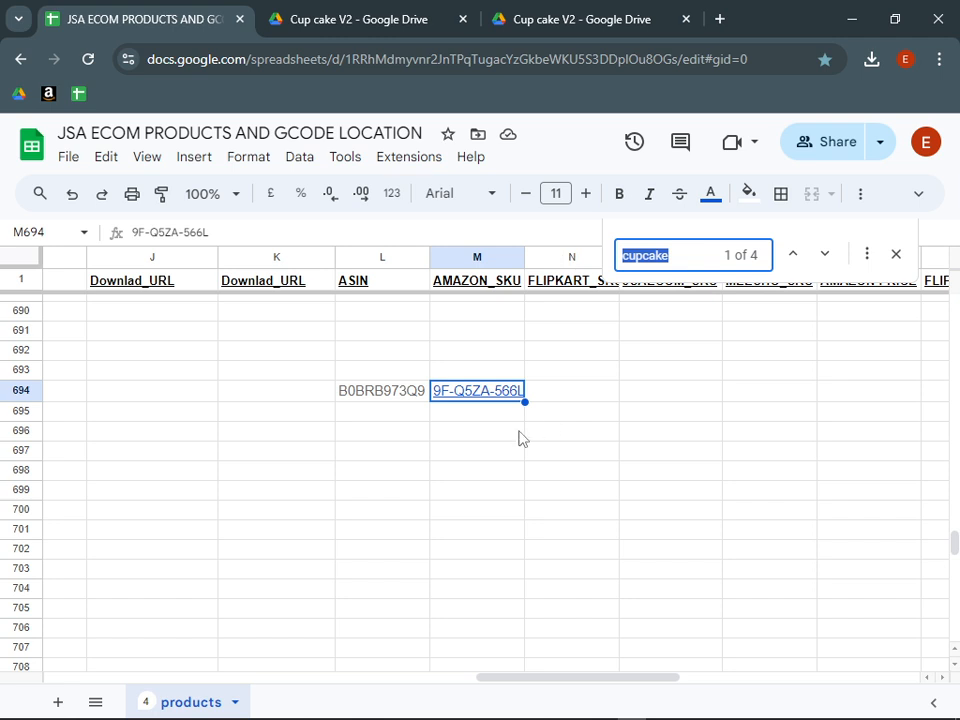
mouse_move(484, 398)
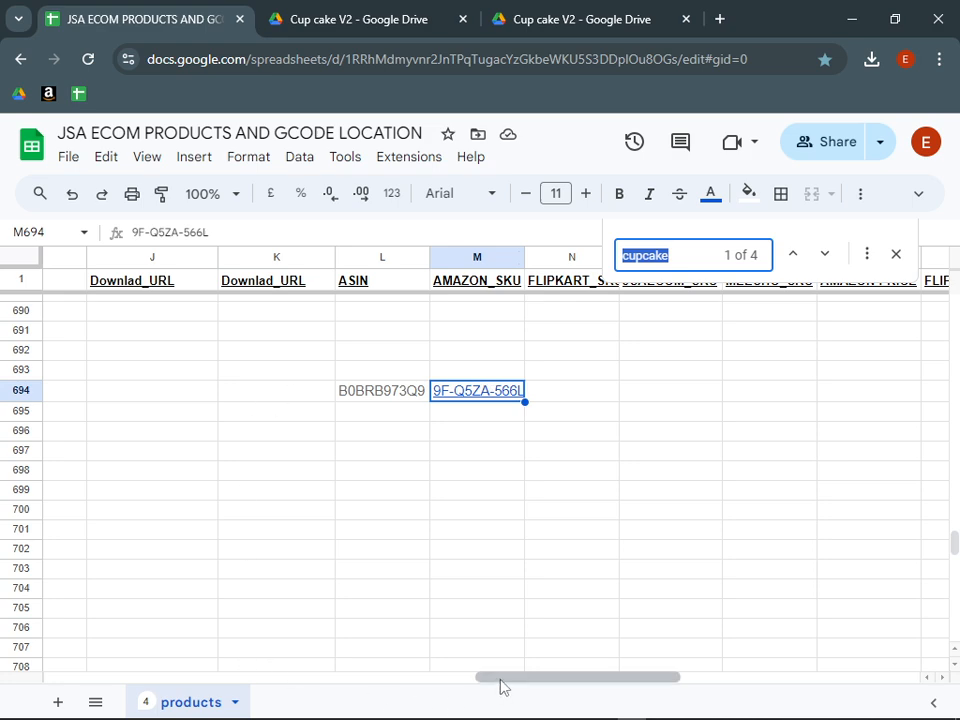
drag(501, 677, 92, 669)
click(473, 392)
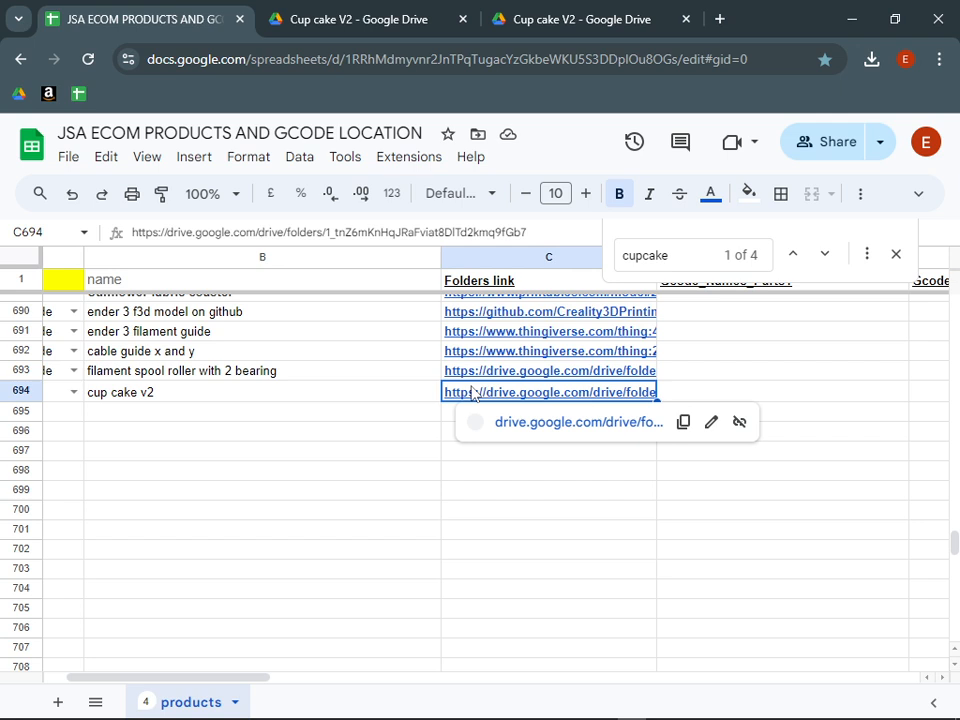
click(341, 400)
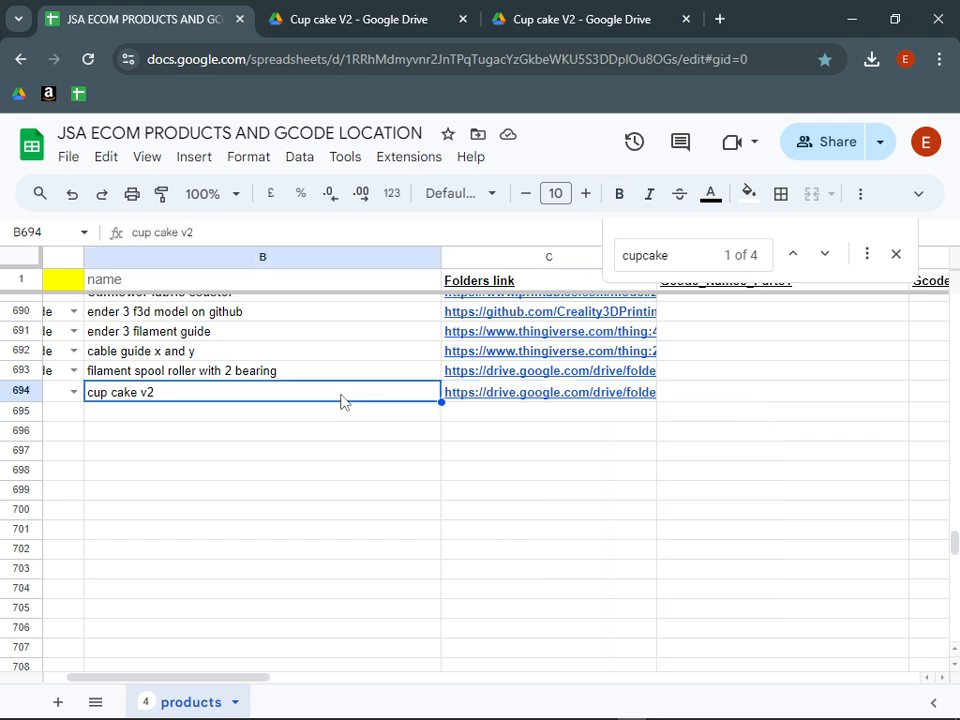
Switch to the SN3D browser profile and look through the ASIN and SKU rows of the missing out of stock products sheet.
click(907, 63)
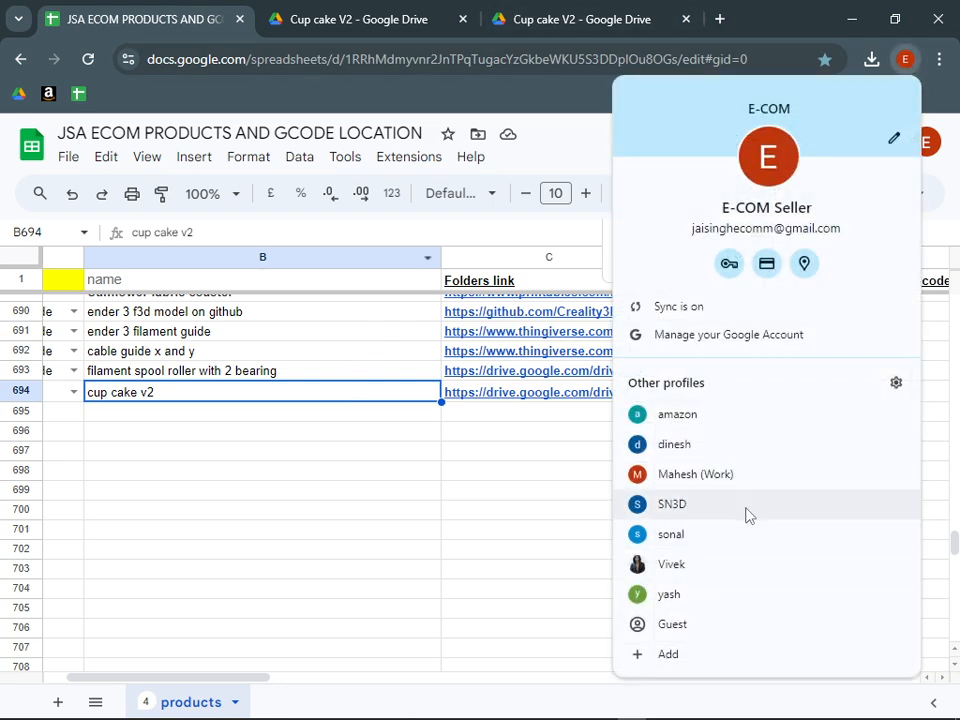
click(748, 515)
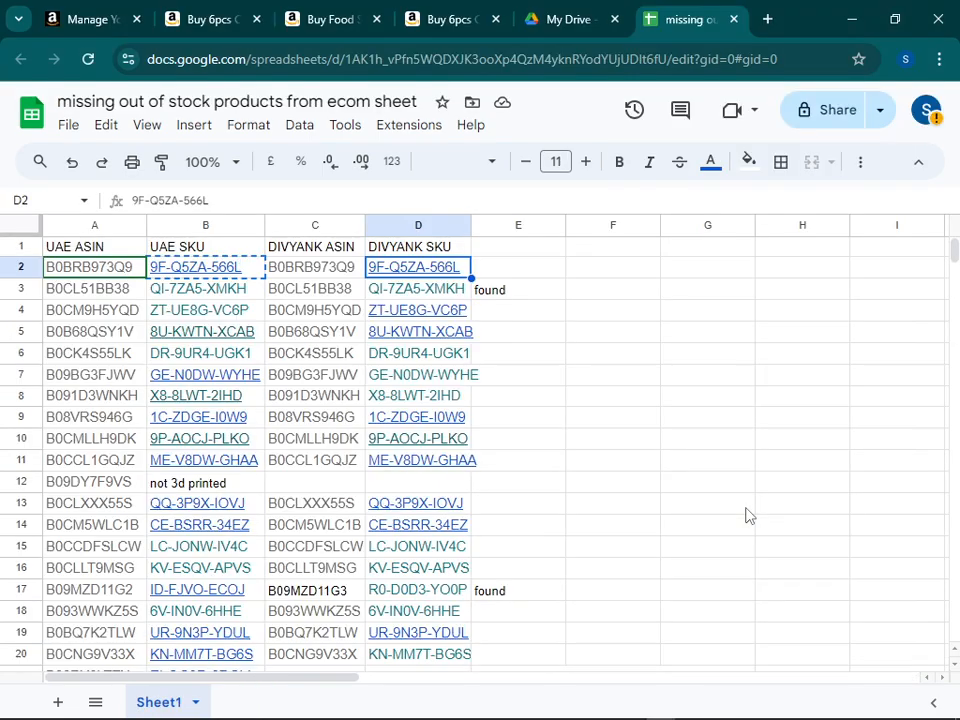
click(97, 295)
scroll(169, 409, down, 10)
scroll(169, 409, up, 5)
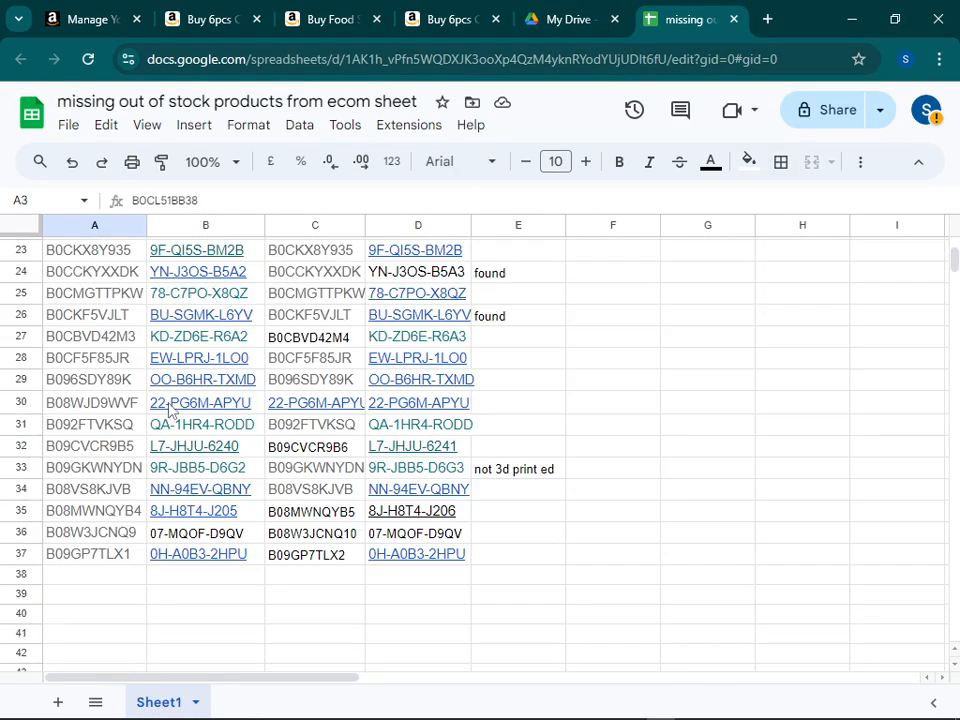
scroll(169, 409, up, 5)
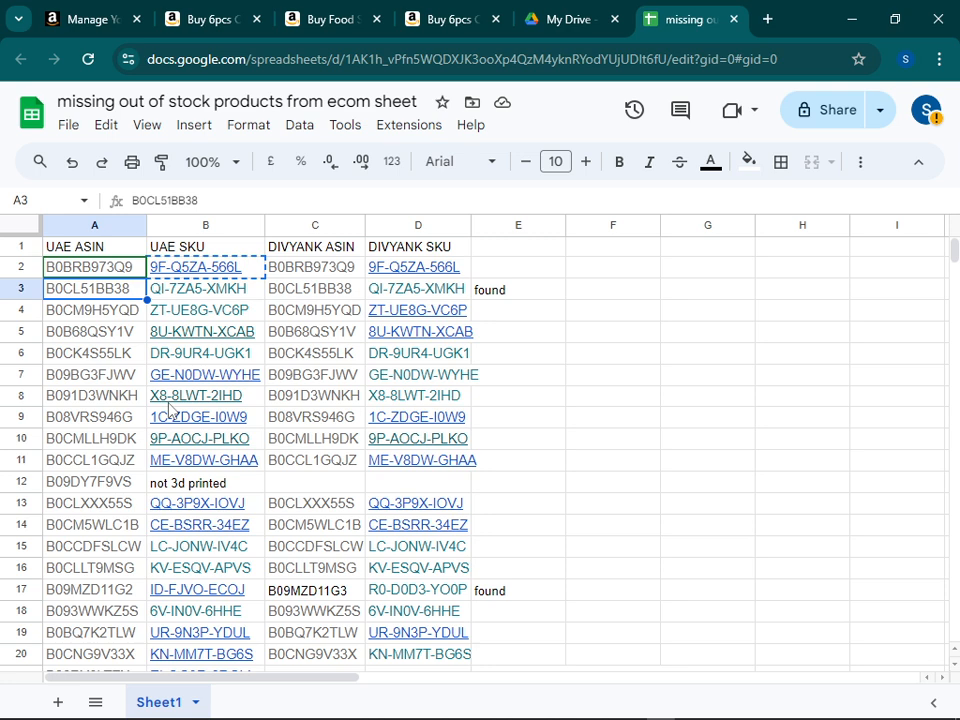